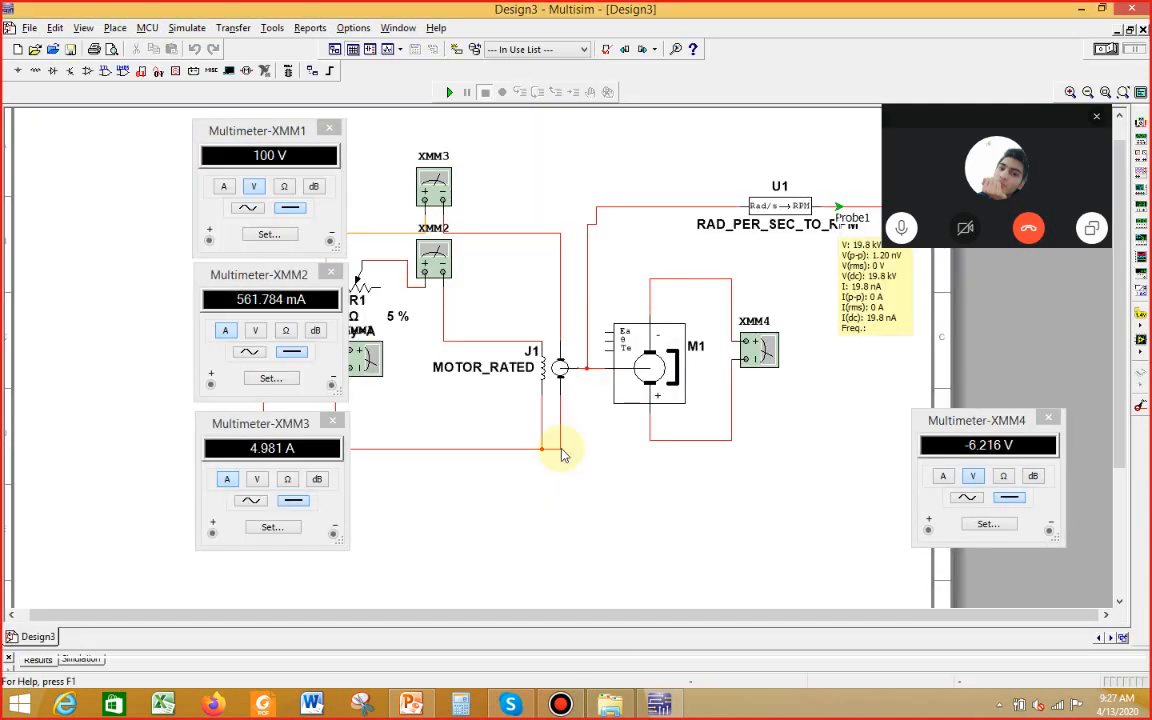
# Minimise the Skype call window and close its floating preview so the schematic is uncovered
pyautogui.moveTo(812, 616); pyautogui.dragTo(832, 613)
pyautogui.moveTo(1072, 116); pyautogui.dragTo(1057, 88)
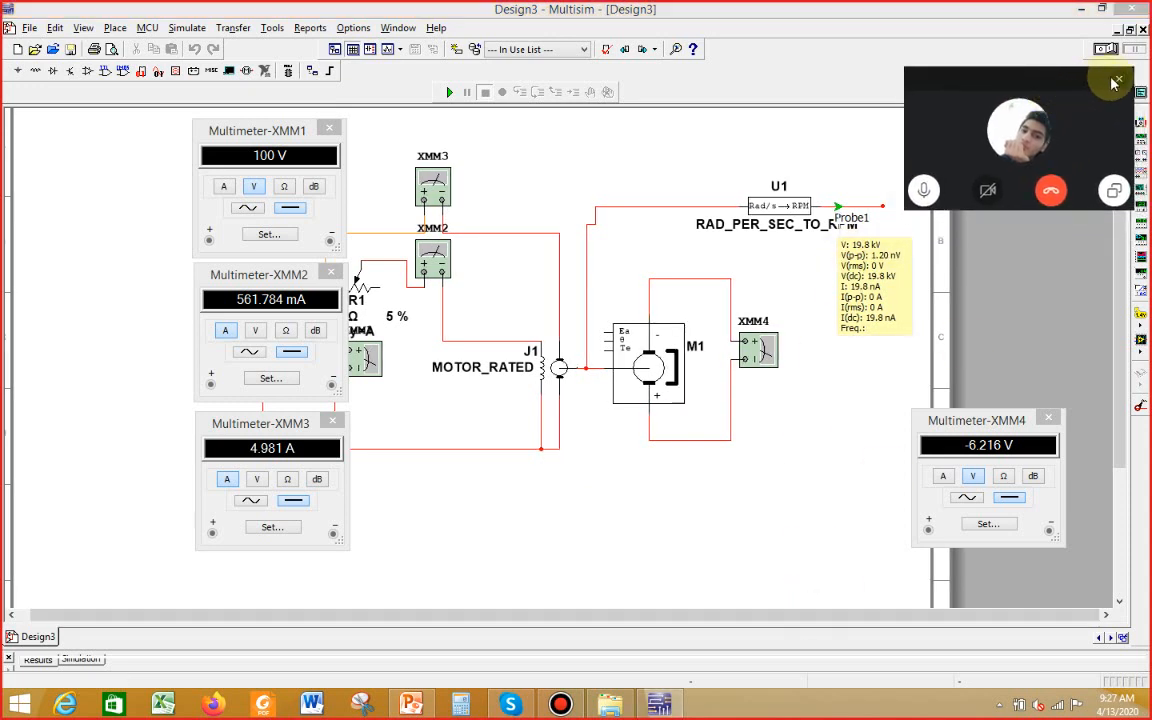
pyautogui.click(825, 134)
pyautogui.click(944, 110)
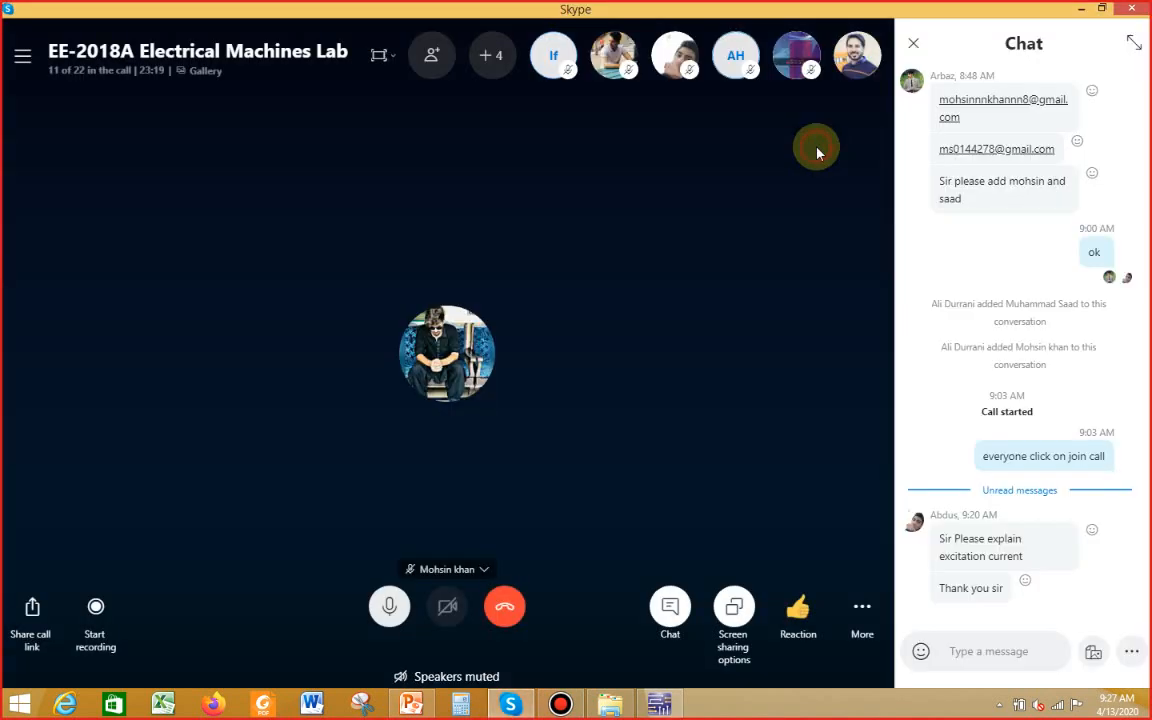
pyautogui.click(817, 149)
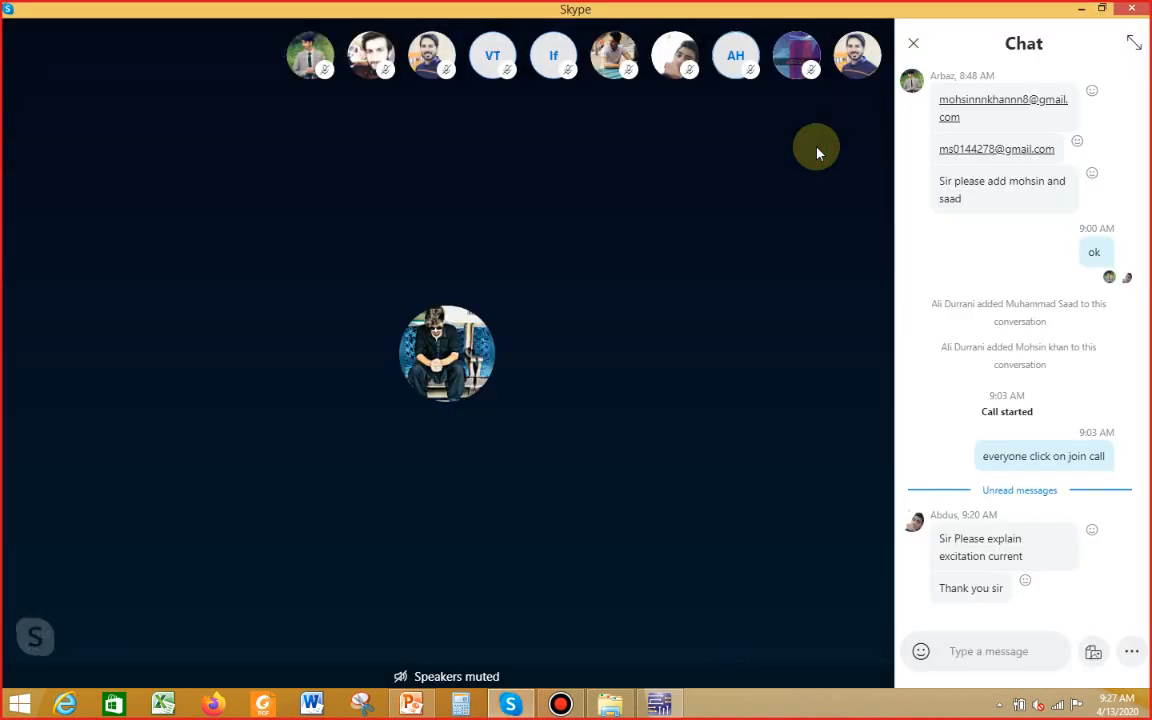
pyautogui.click(1080, 9)
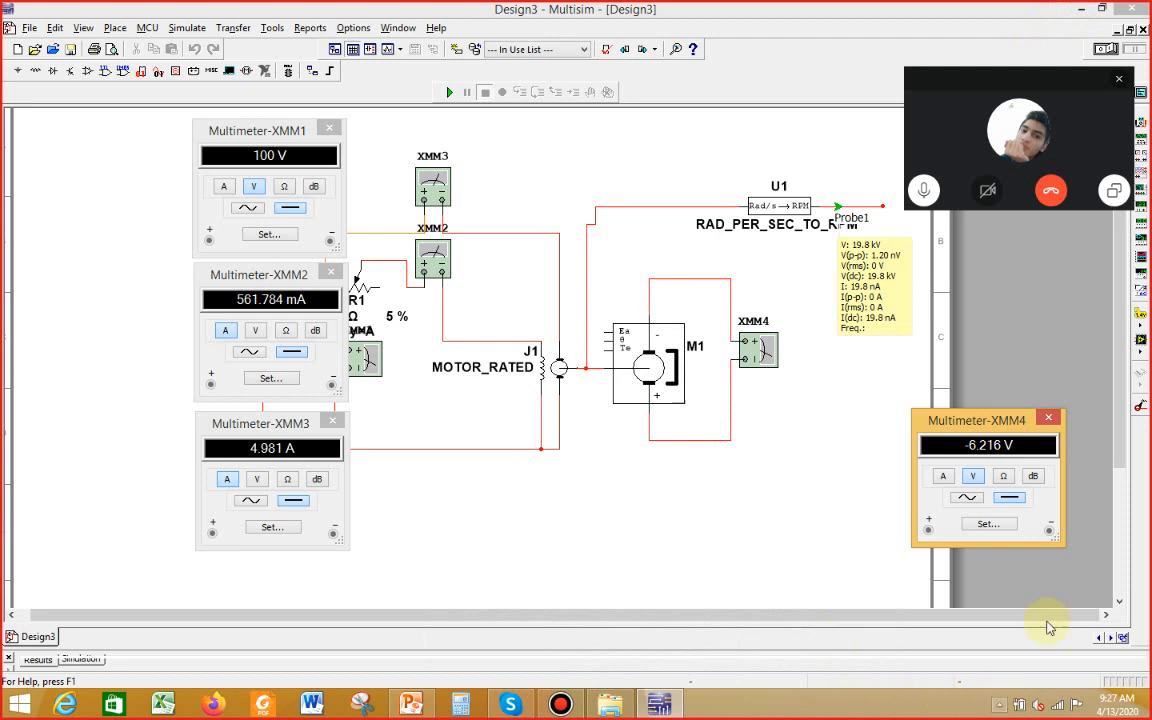
pyautogui.click(1119, 84)
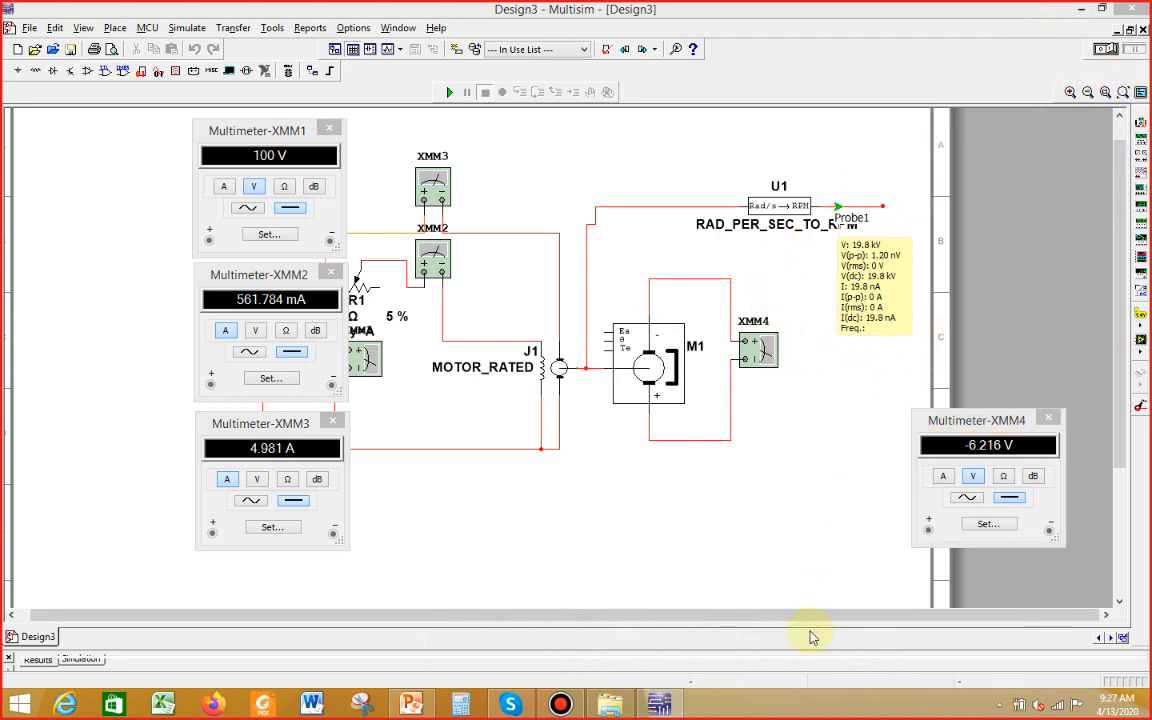
# Move the XMM1, XMM2 and XMM3 multimeter readouts beside source V1 and the XMM4 readout below machine M1, clear of the circuit
pyautogui.moveTo(810, 617); pyautogui.dragTo(663, 617)
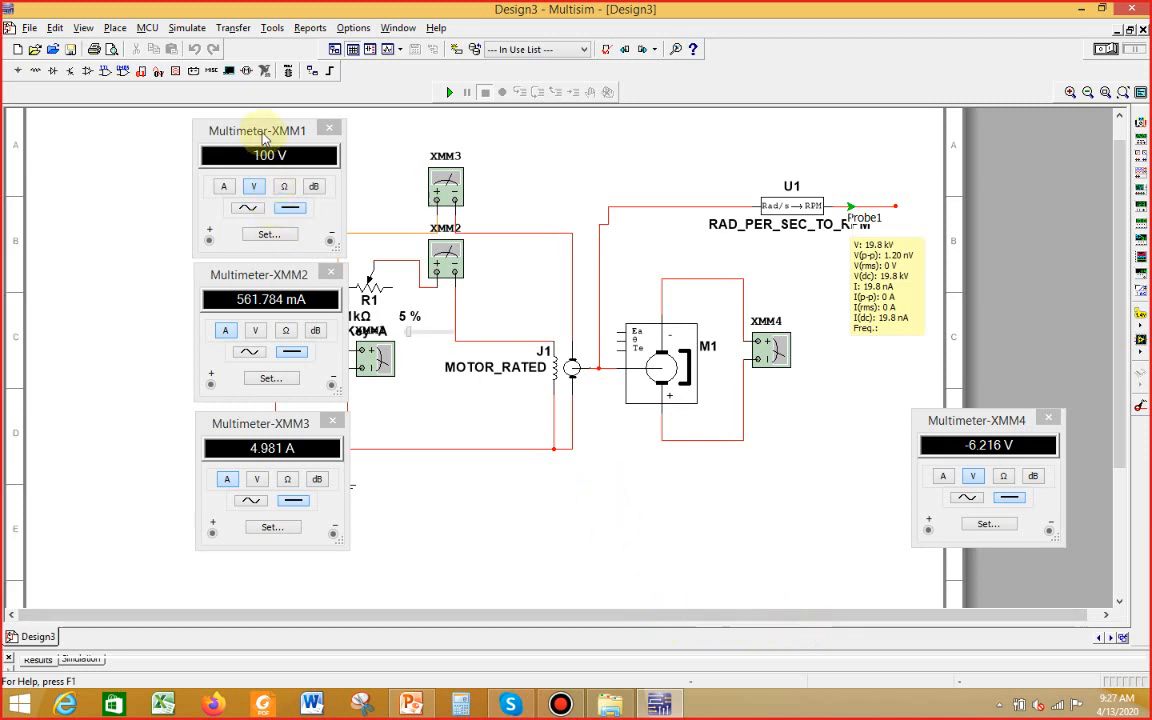
pyautogui.moveTo(265, 140); pyautogui.dragTo(119, 138)
pyautogui.moveTo(249, 277); pyautogui.dragTo(108, 286)
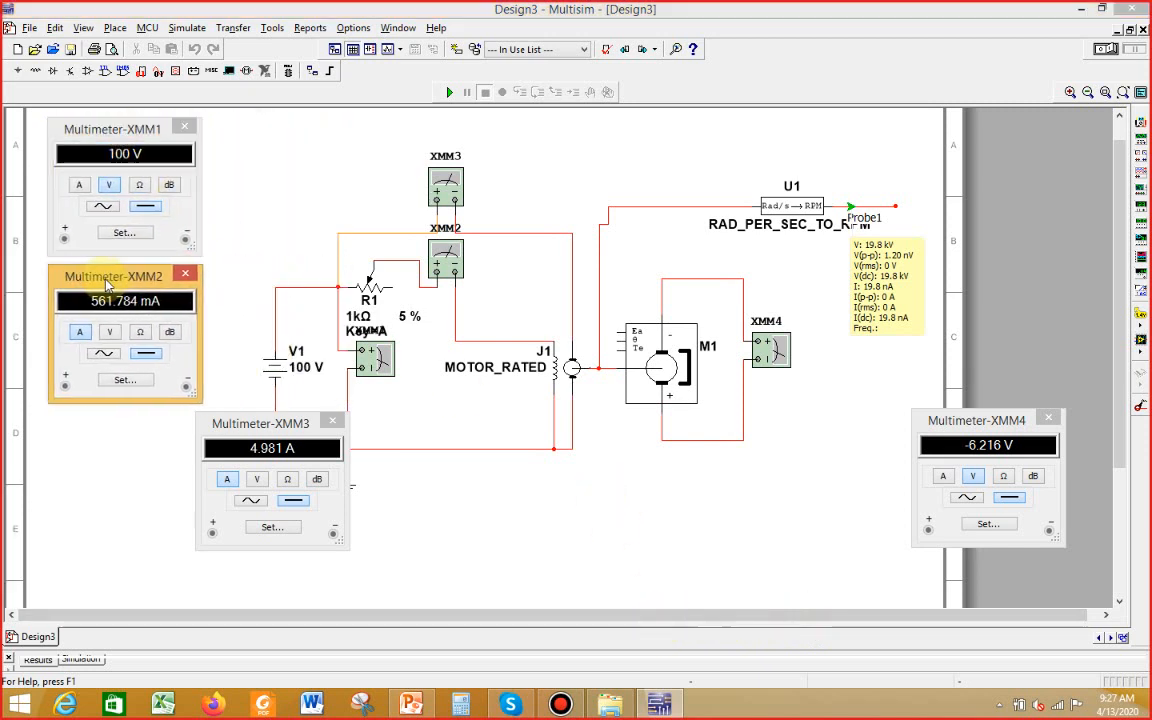
pyautogui.moveTo(228, 423); pyautogui.dragTo(79, 436)
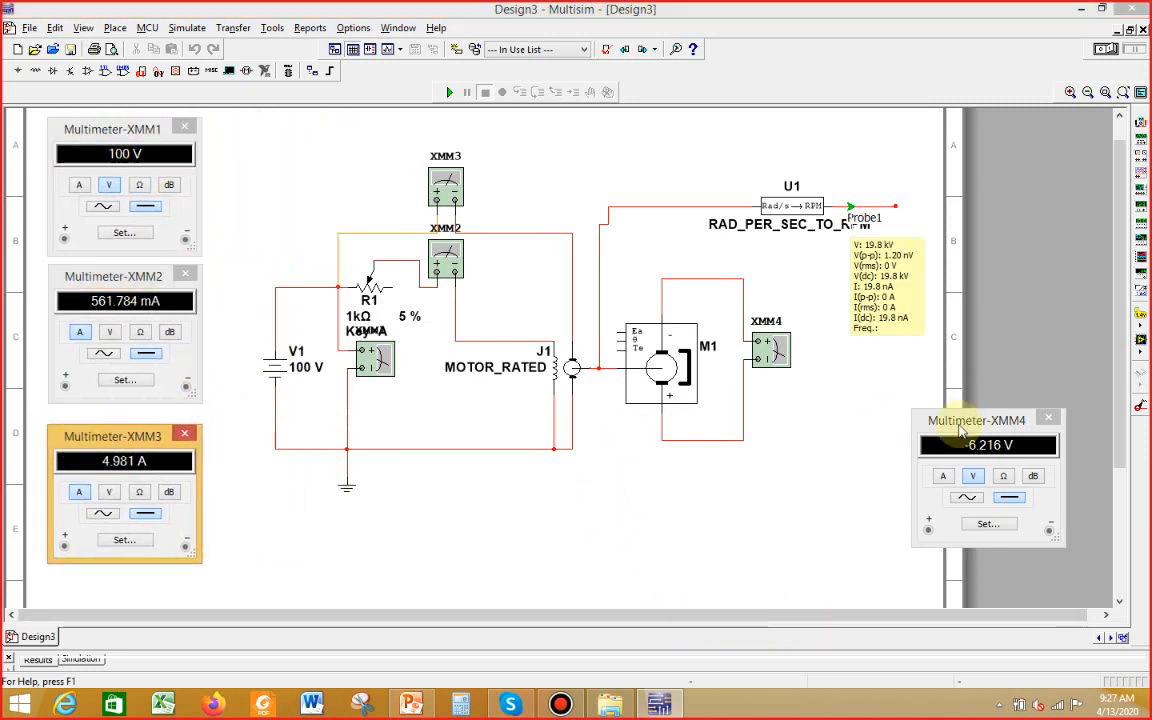
pyautogui.moveTo(995, 422); pyautogui.dragTo(884, 465)
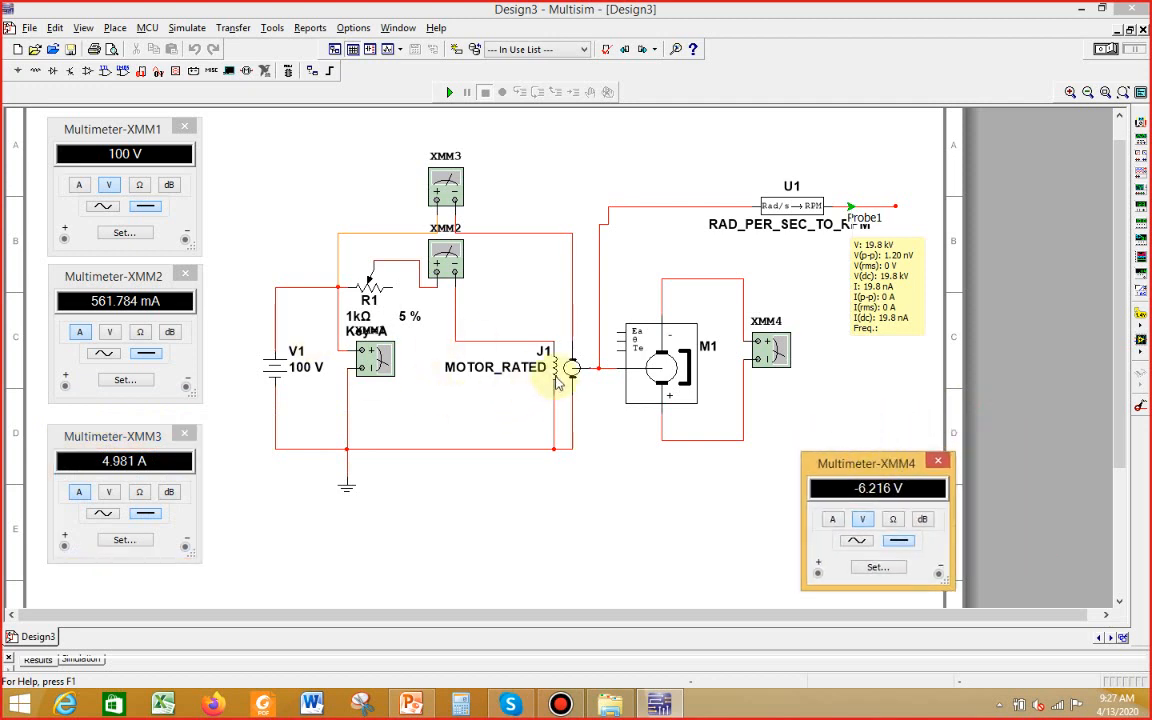
# Review the rated voltage, current, resistance and speed values of motor J1
pyautogui.click(497, 350)
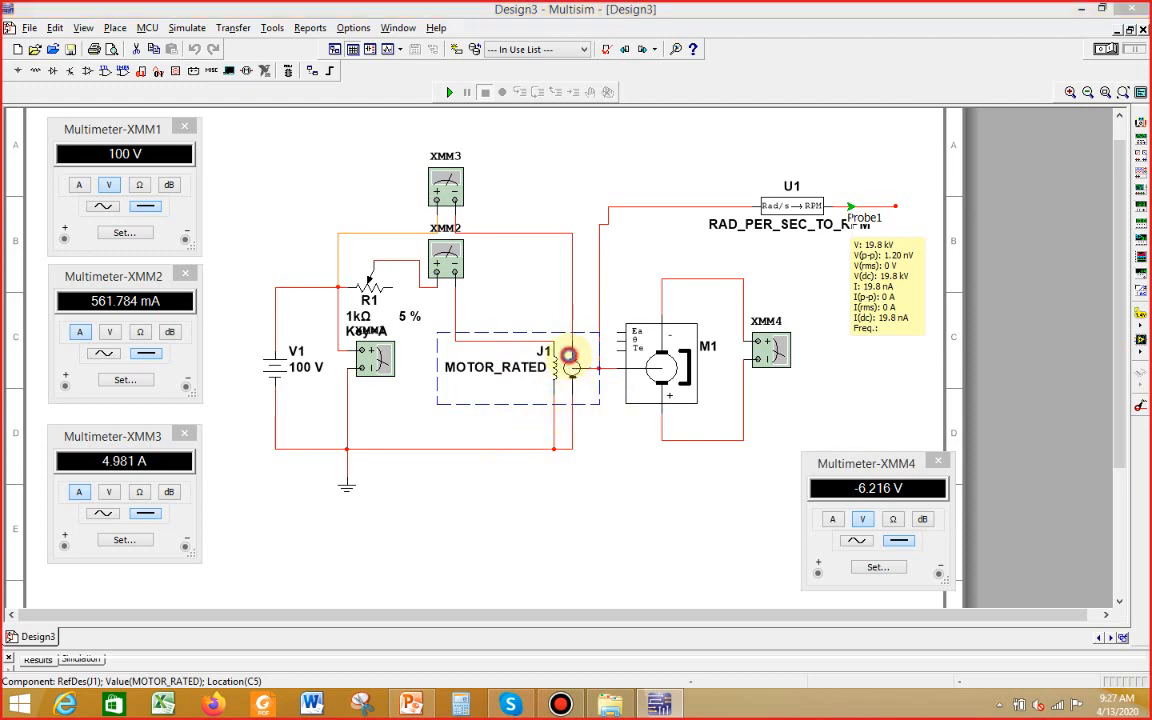
pyautogui.doubleClick(571, 355)
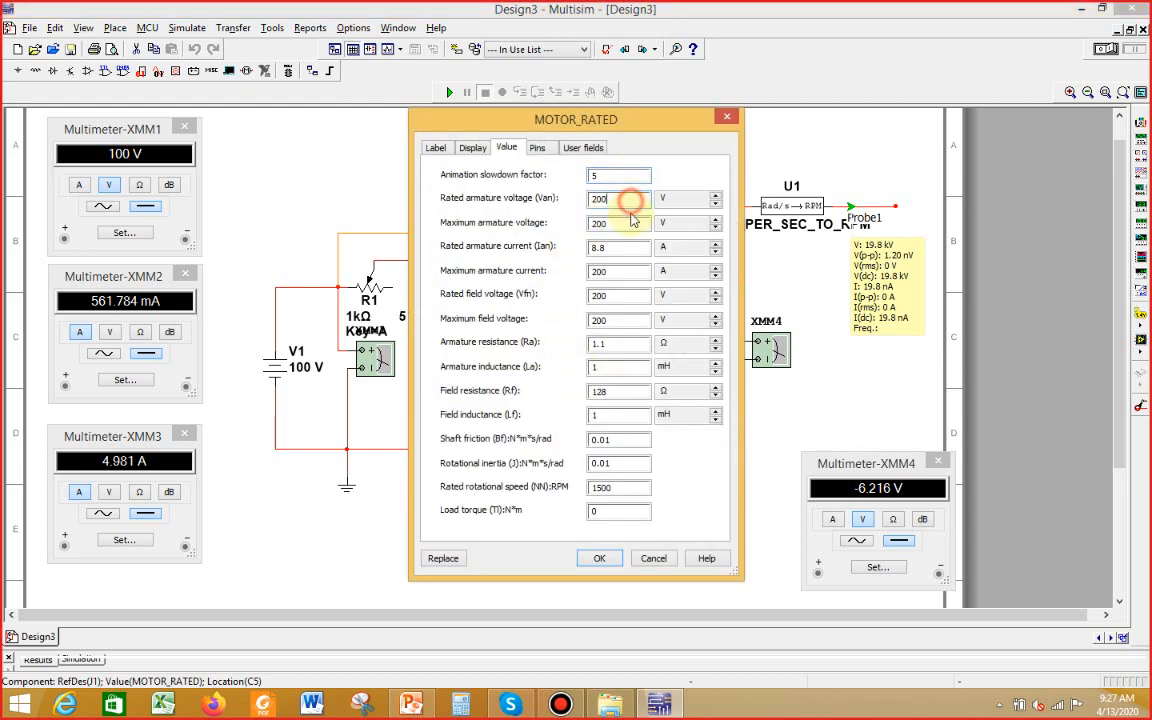
pyautogui.click(599, 558)
# Move source V1 farther from the rheostat and shift multimeter XMM1 below R1's labels so they no longer overlap
pyautogui.moveTo(270, 370); pyautogui.dragTo(235, 368)
pyautogui.click(367, 353)
pyautogui.moveTo(373, 355); pyautogui.dragTo(338, 417)
pyautogui.click(367, 317)
pyautogui.click(404, 424)
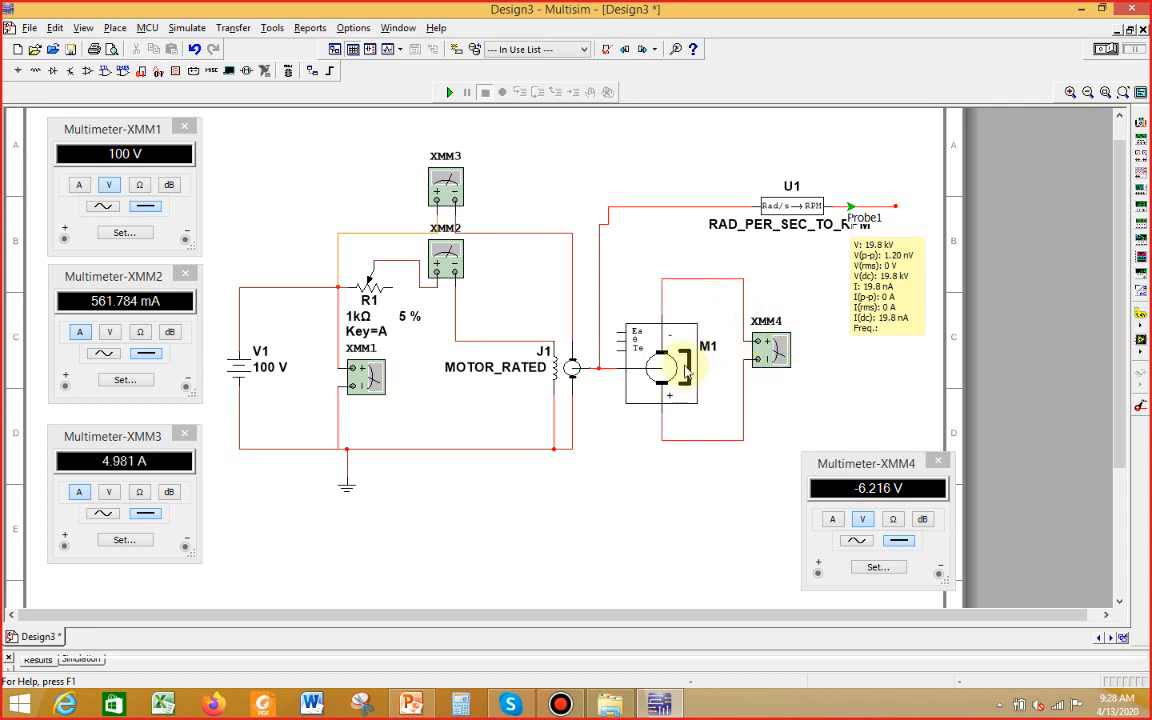
# Move the U1 RAD_PER_SEC_TO_RPM block closer to motor J1 to lengthen its output wire
pyautogui.click(616, 332)
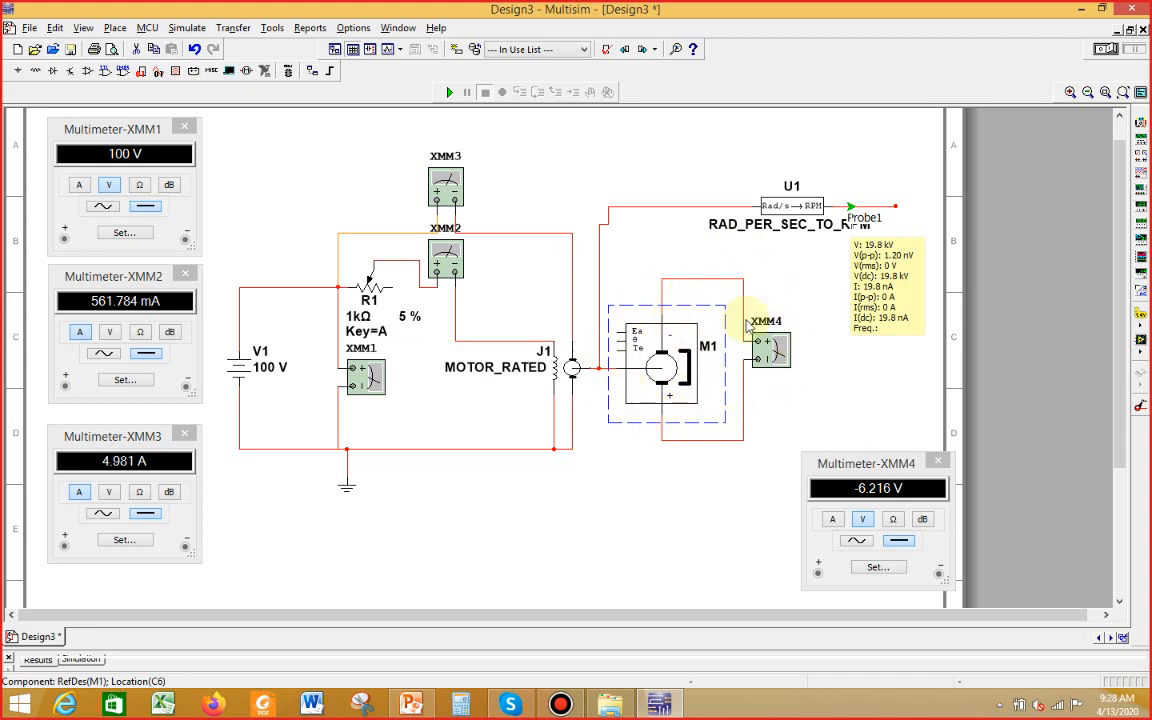
pyautogui.click(805, 391)
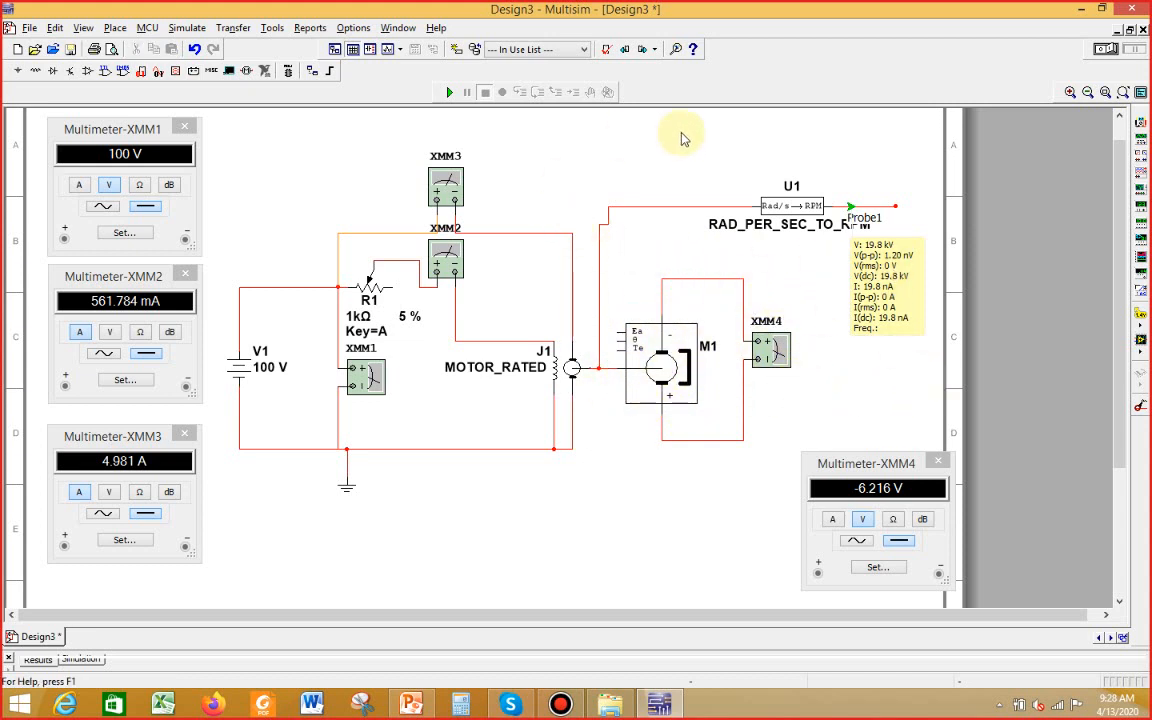
pyautogui.moveTo(752, 196); pyautogui.dragTo(662, 197)
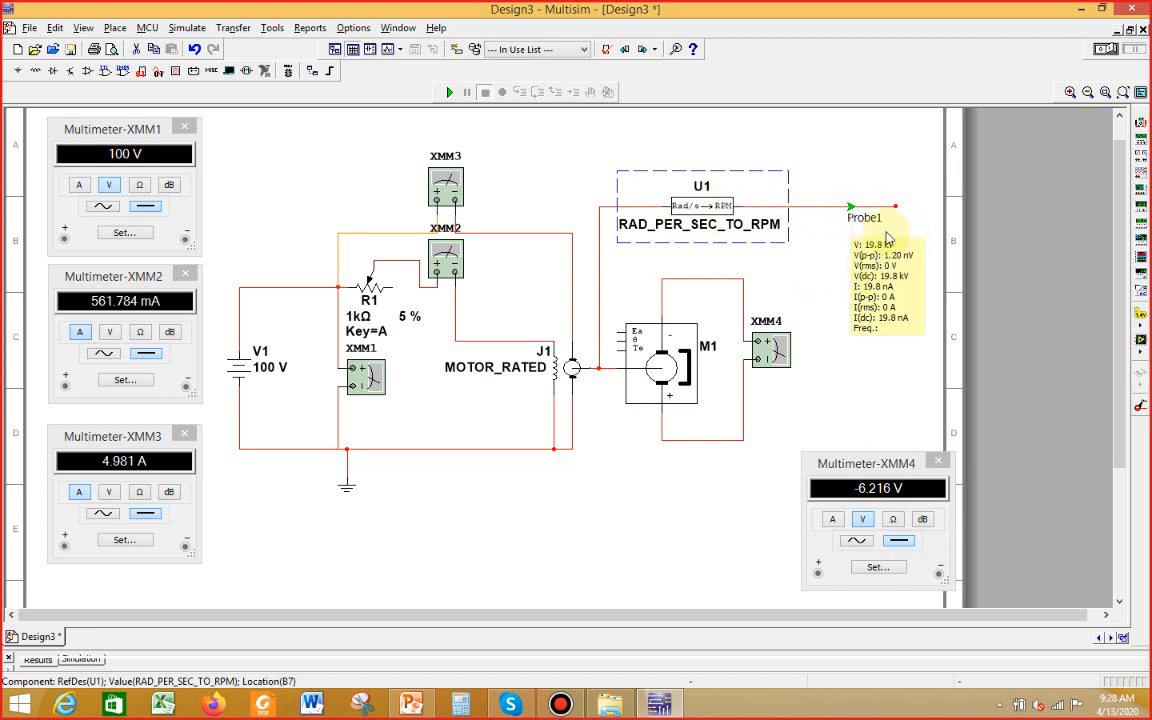
# Replace the probe on U1's output wire with one showing only voltage and current, and run the simulation
pyautogui.click(860, 250)
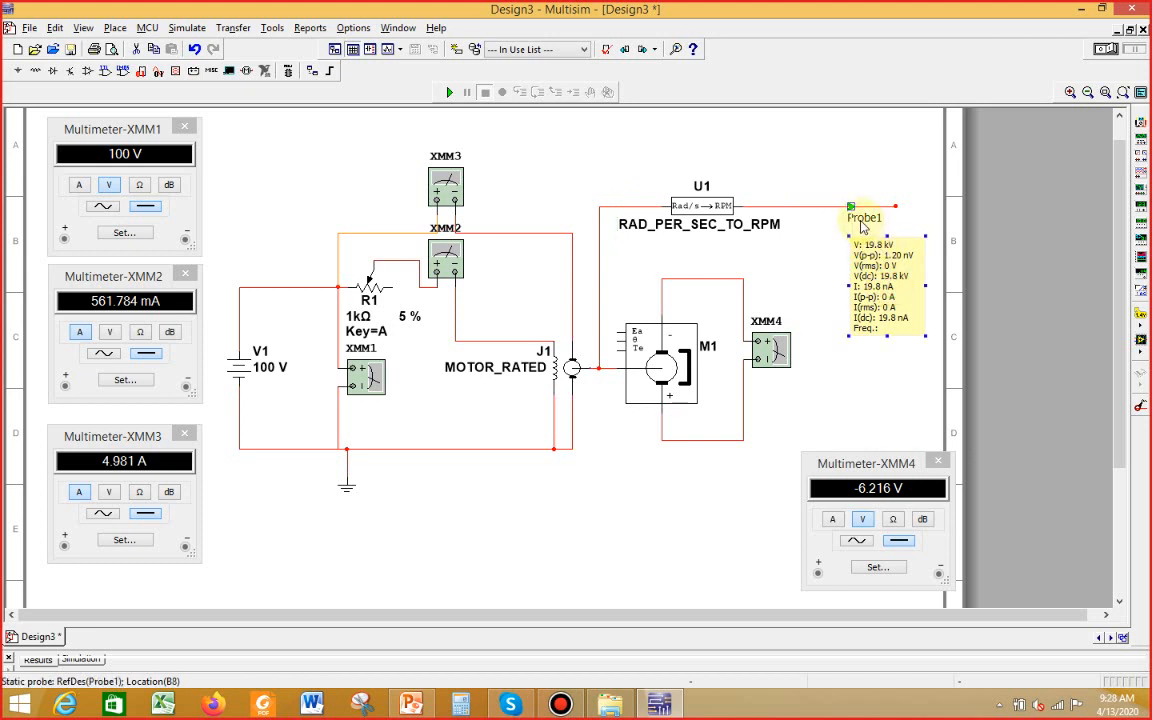
pyautogui.press('Delete')
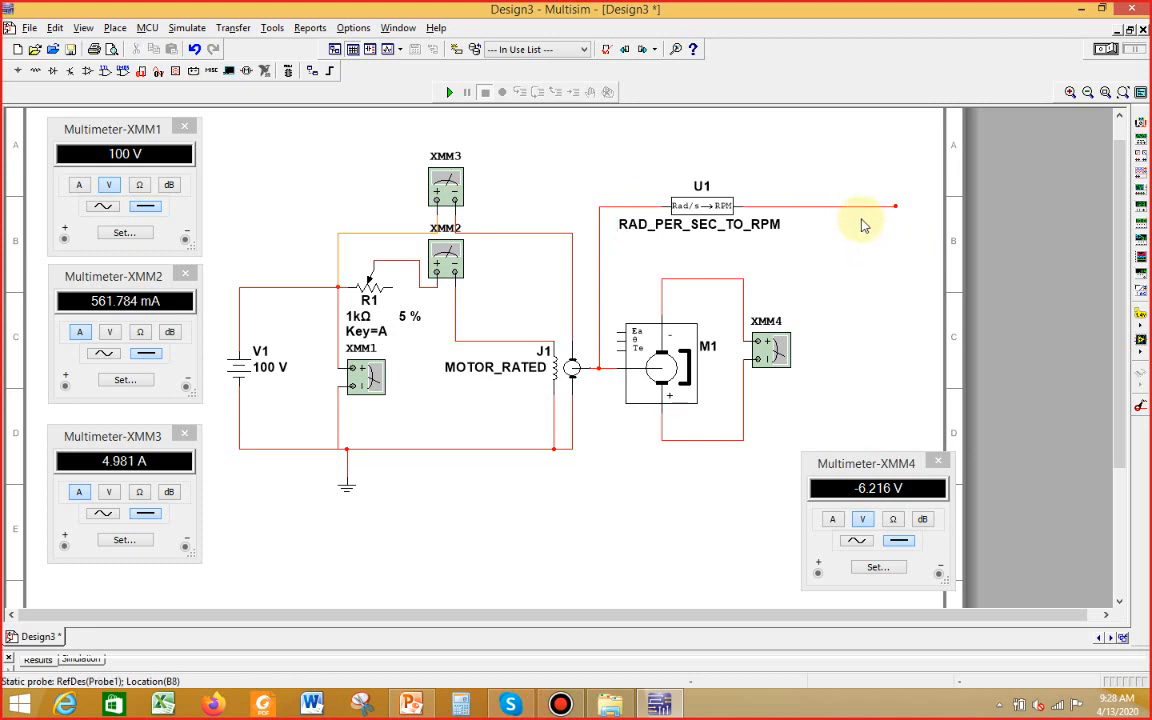
pyautogui.click(1140, 326)
pyautogui.click(1072, 391)
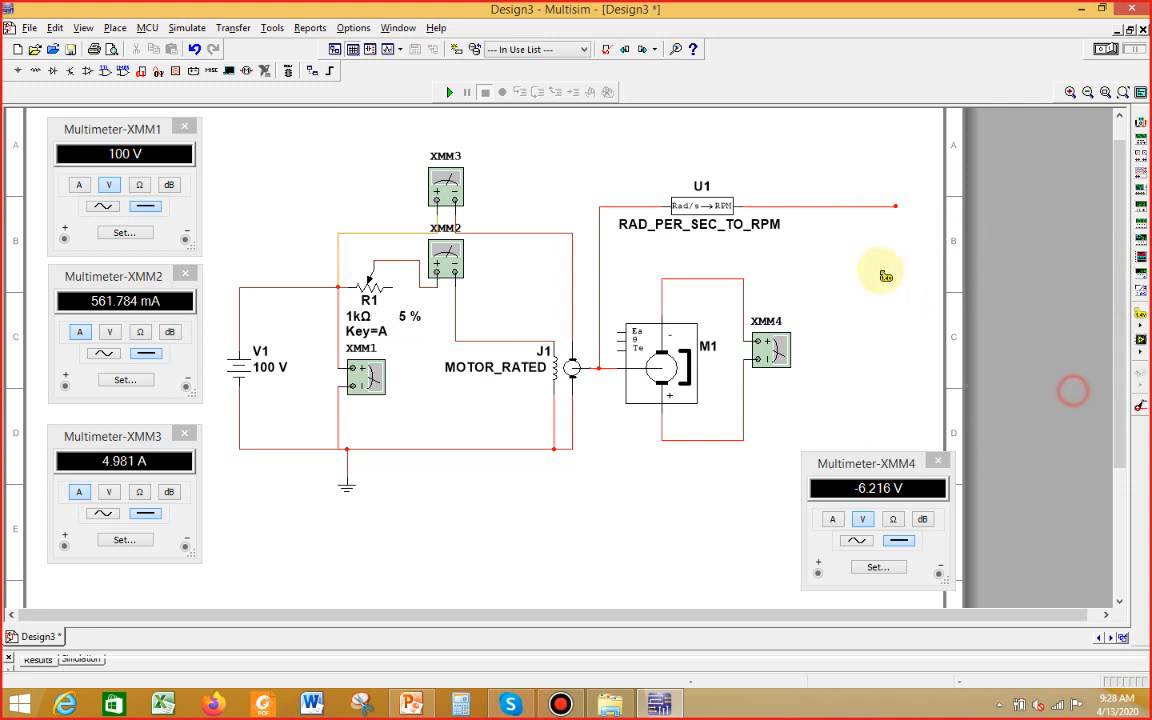
pyautogui.click(806, 206)
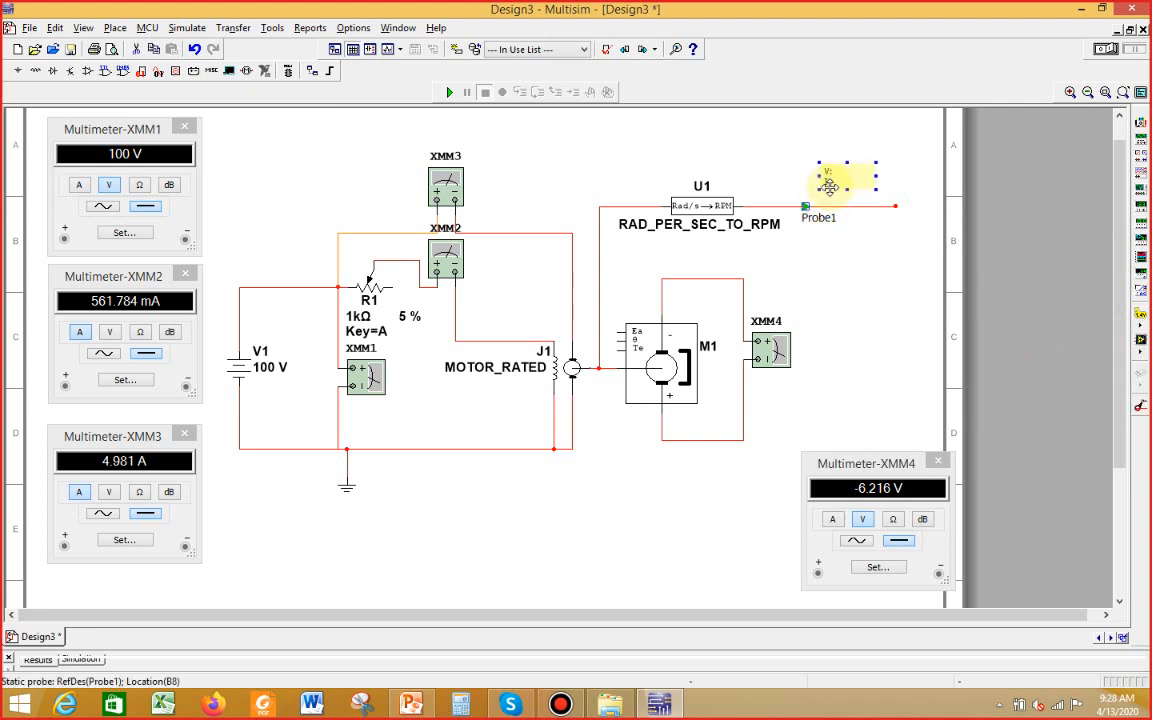
pyautogui.click(449, 92)
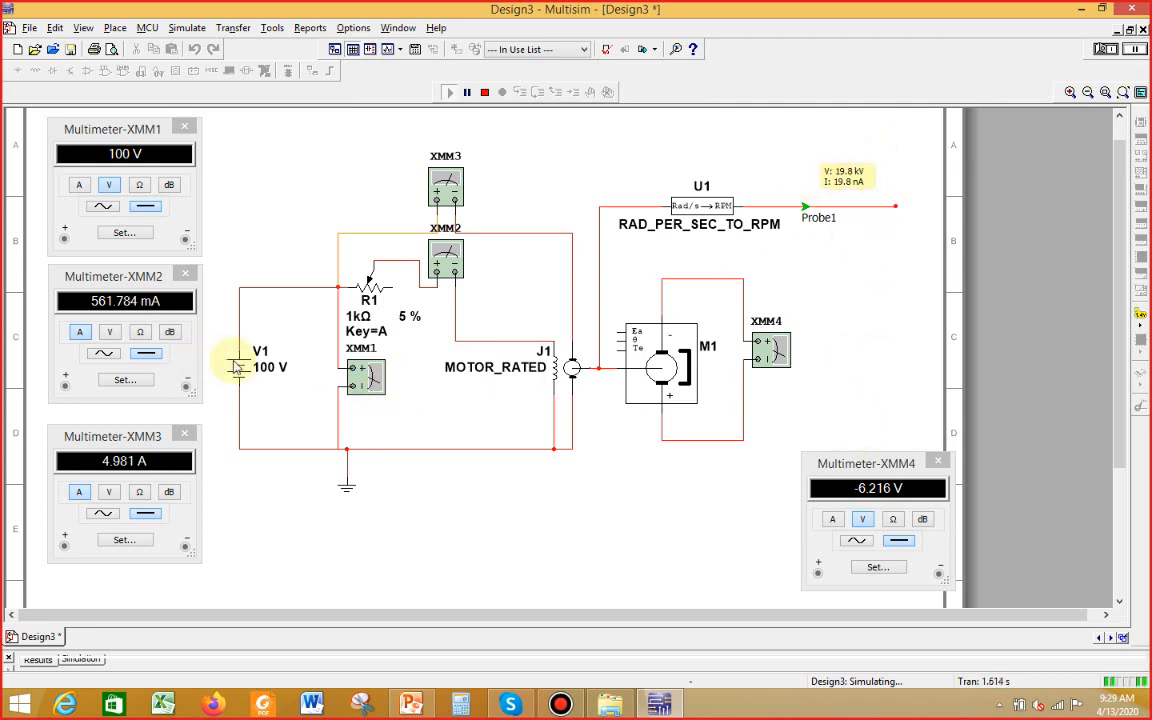
# Set source V1's voltage to 150 V and rerun the simulation
pyautogui.click(484, 92)
pyautogui.doubleClick(240, 384)
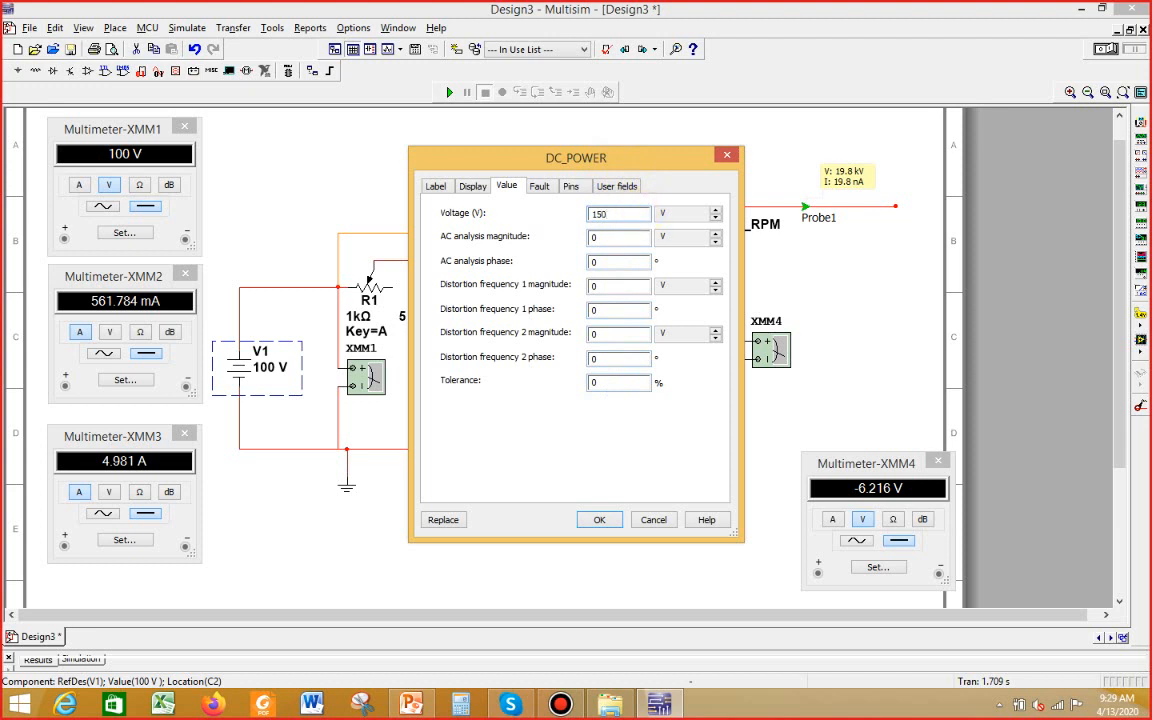
pyautogui.click(601, 520)
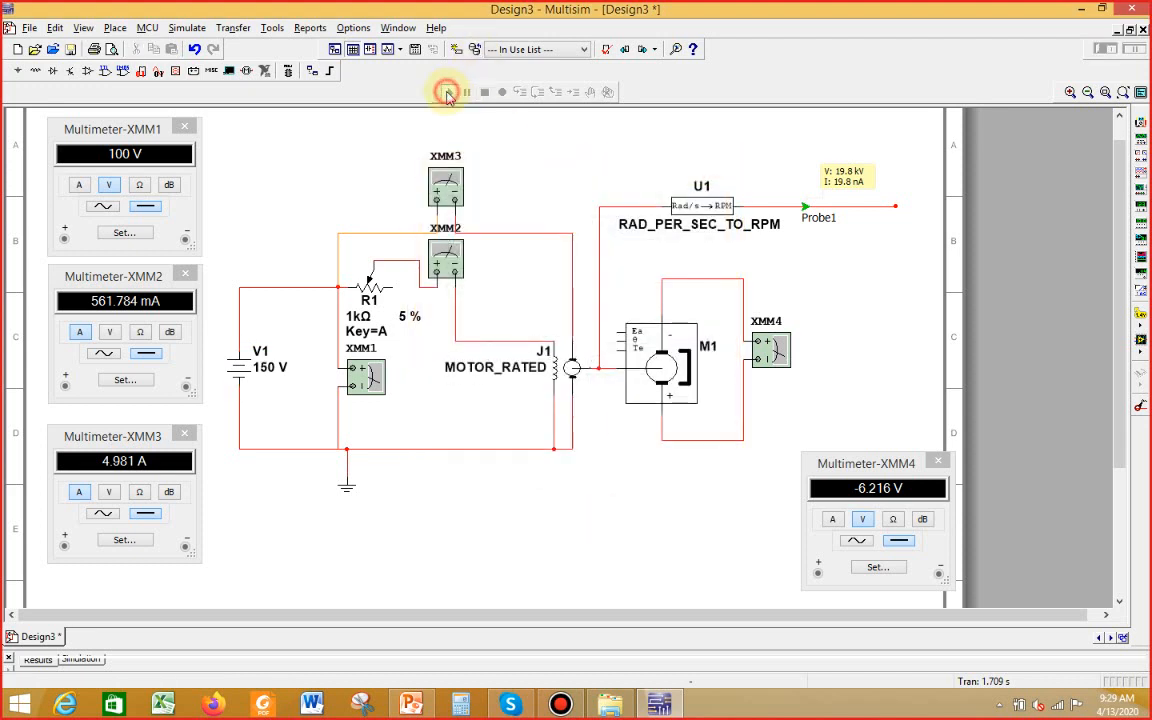
pyautogui.click(449, 91)
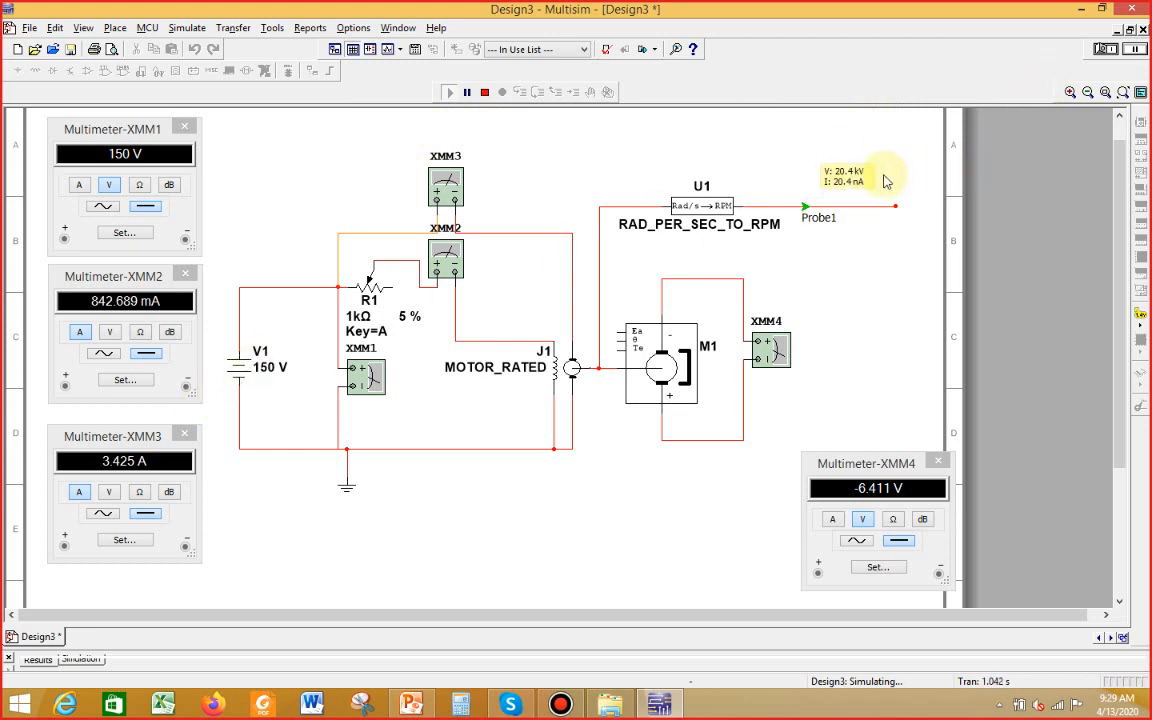
# Set source V1's voltage to 100 V and stop the running simulation
pyautogui.doubleClick(243, 375)
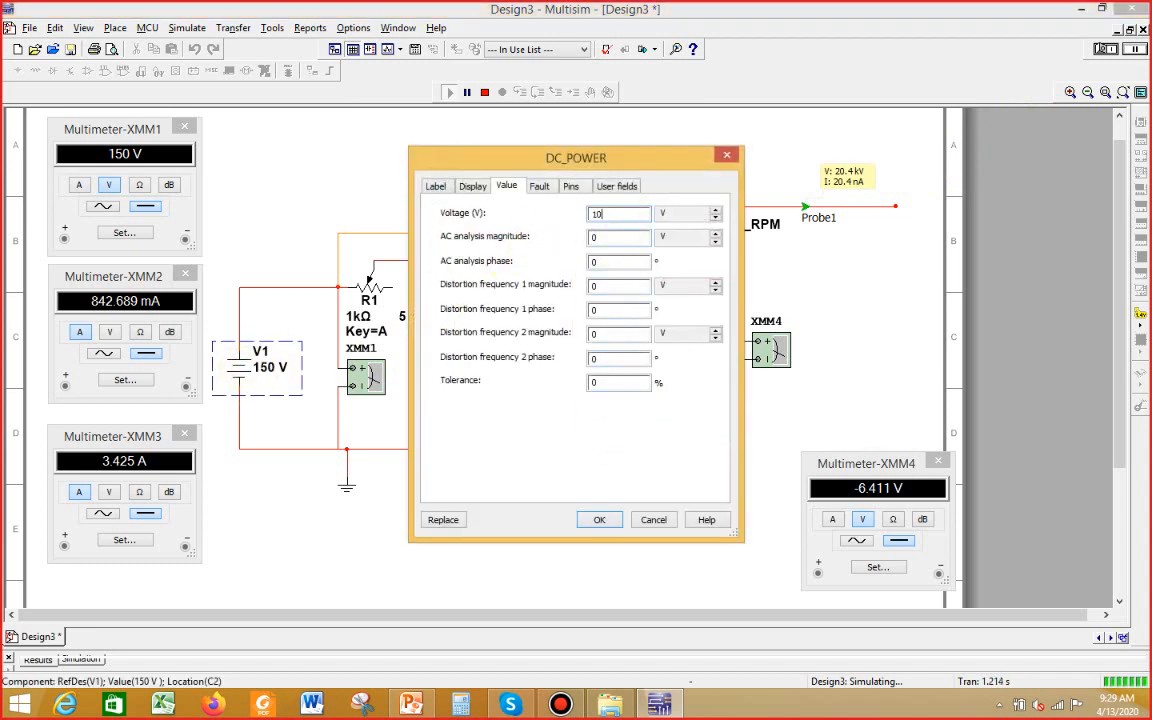
pyautogui.click(597, 515)
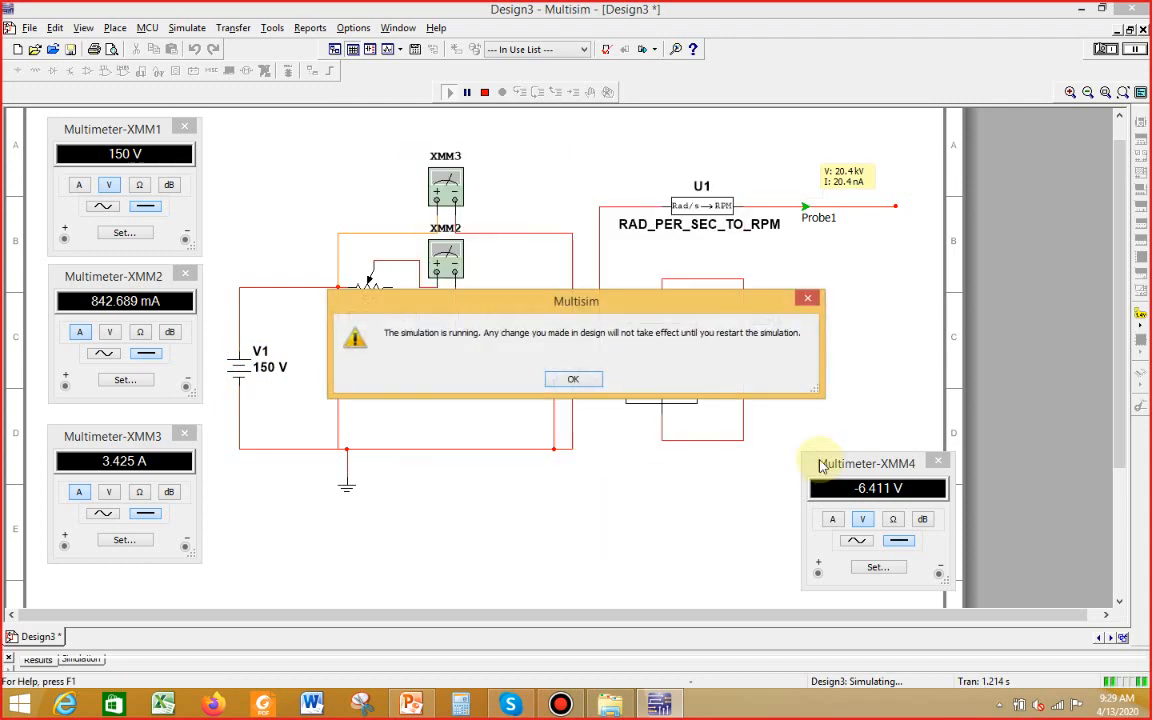
pyautogui.click(573, 381)
pyautogui.click(485, 92)
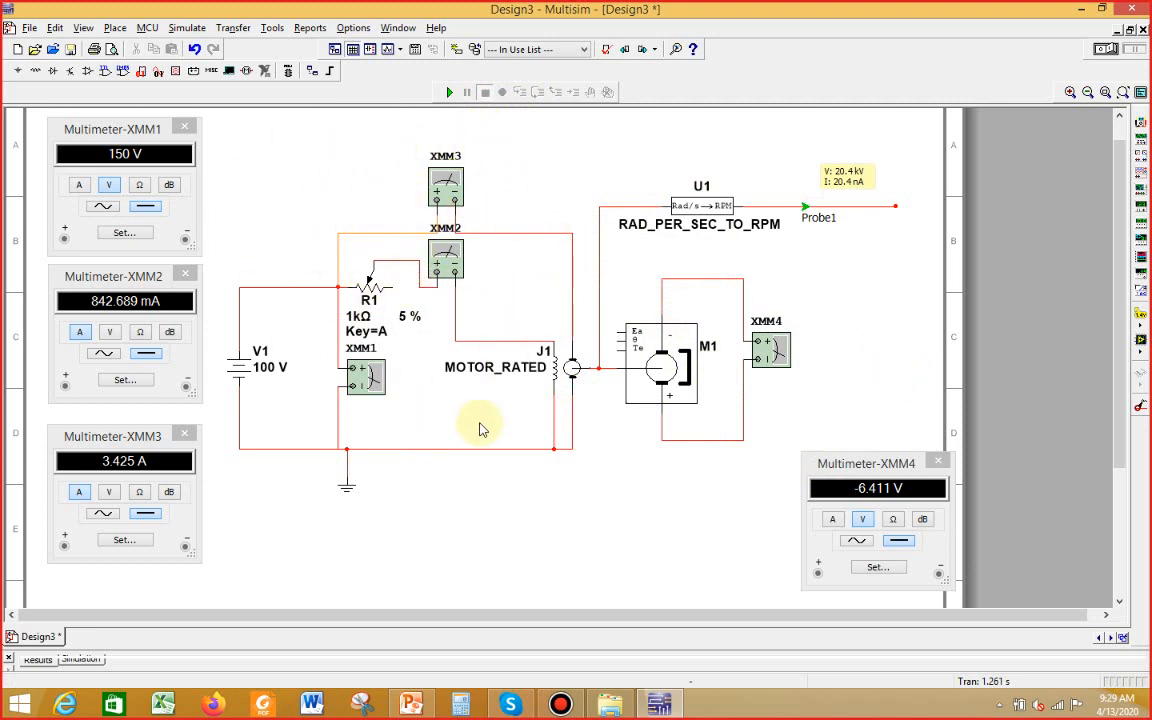
# Close the readout windows of multimeters XMM1 to XMM4
pyautogui.moveTo(397, 316)
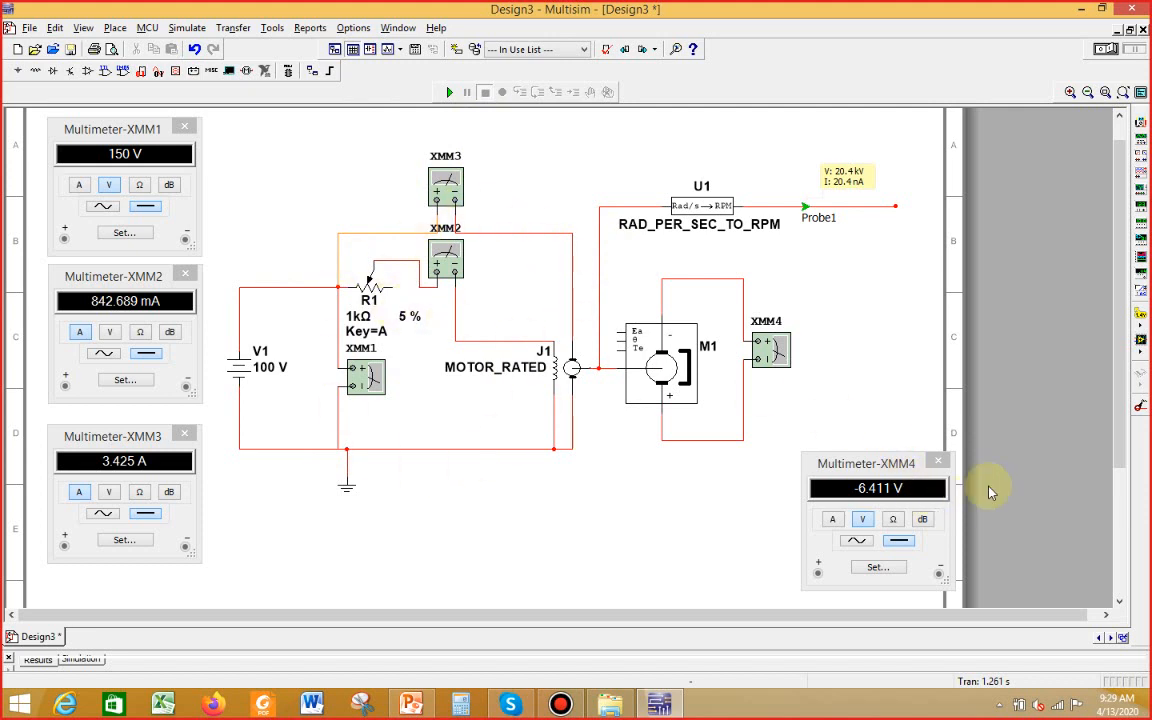
pyautogui.click(938, 461)
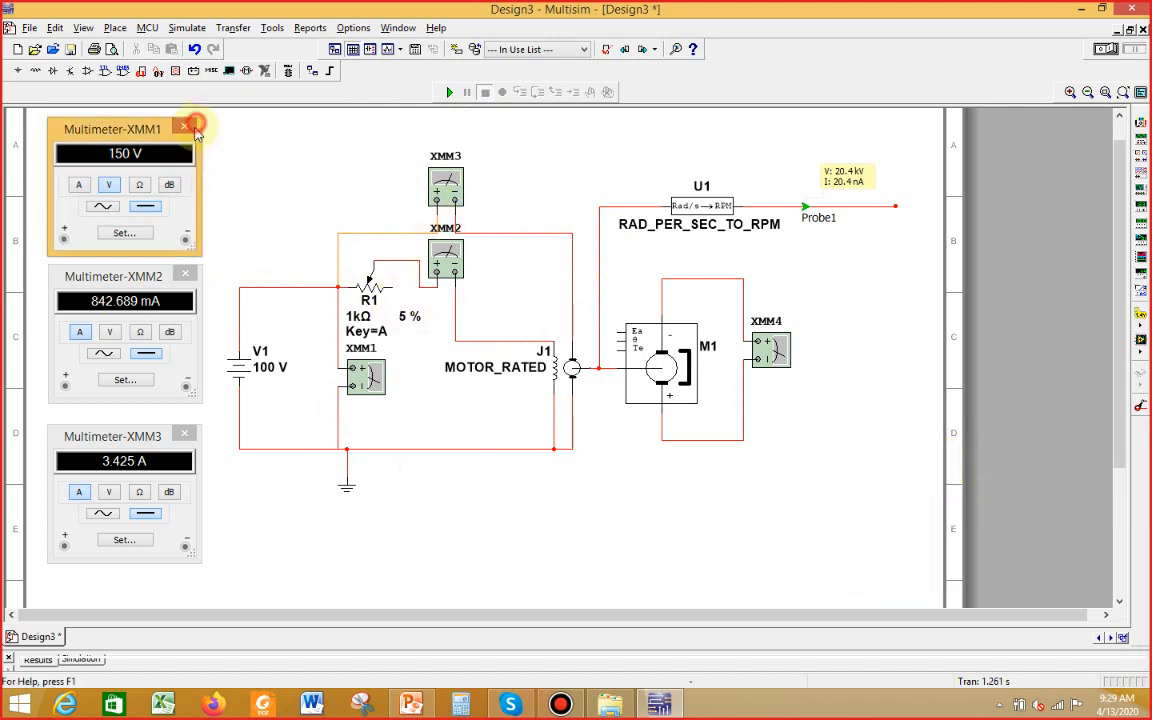
pyautogui.click(184, 126)
pyautogui.click(184, 273)
pyautogui.click(185, 433)
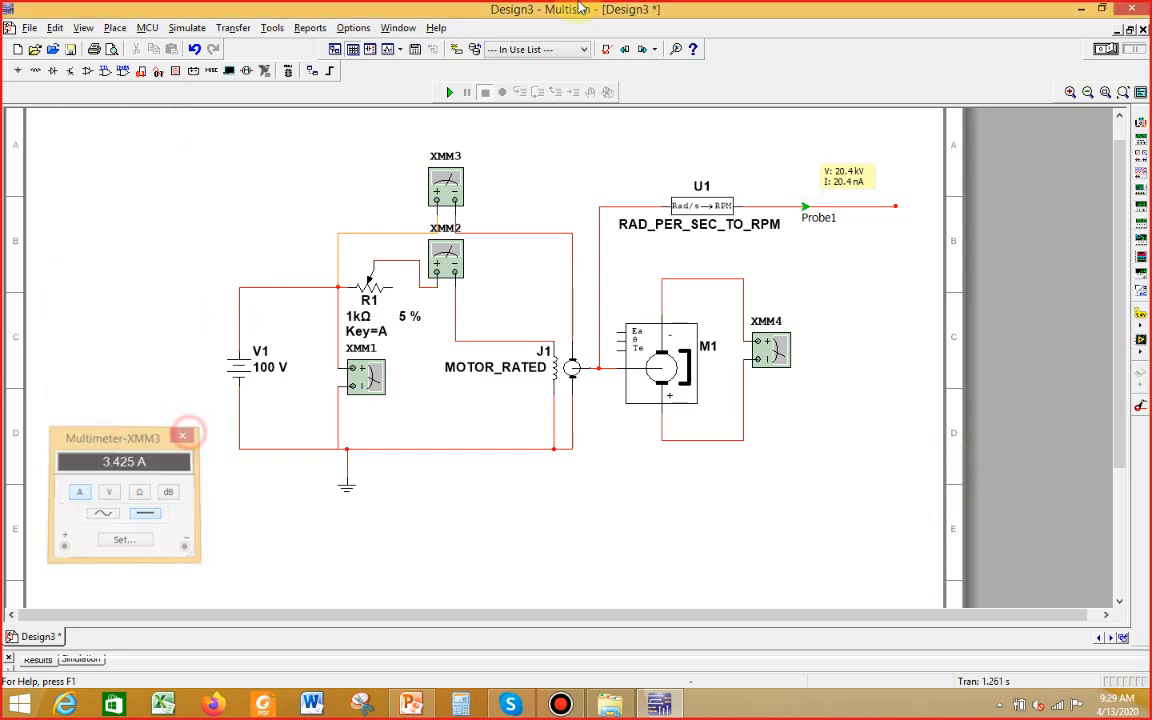
# Arrange the Electrical Machines Lab 6.pptx PowerPoint window beside the Multisim schematic, with slide thumbnails hidden and both windows narrowed
pyautogui.doubleClick(579, 8)
pyautogui.moveTo(533, 166); pyautogui.dragTo(840, 28)
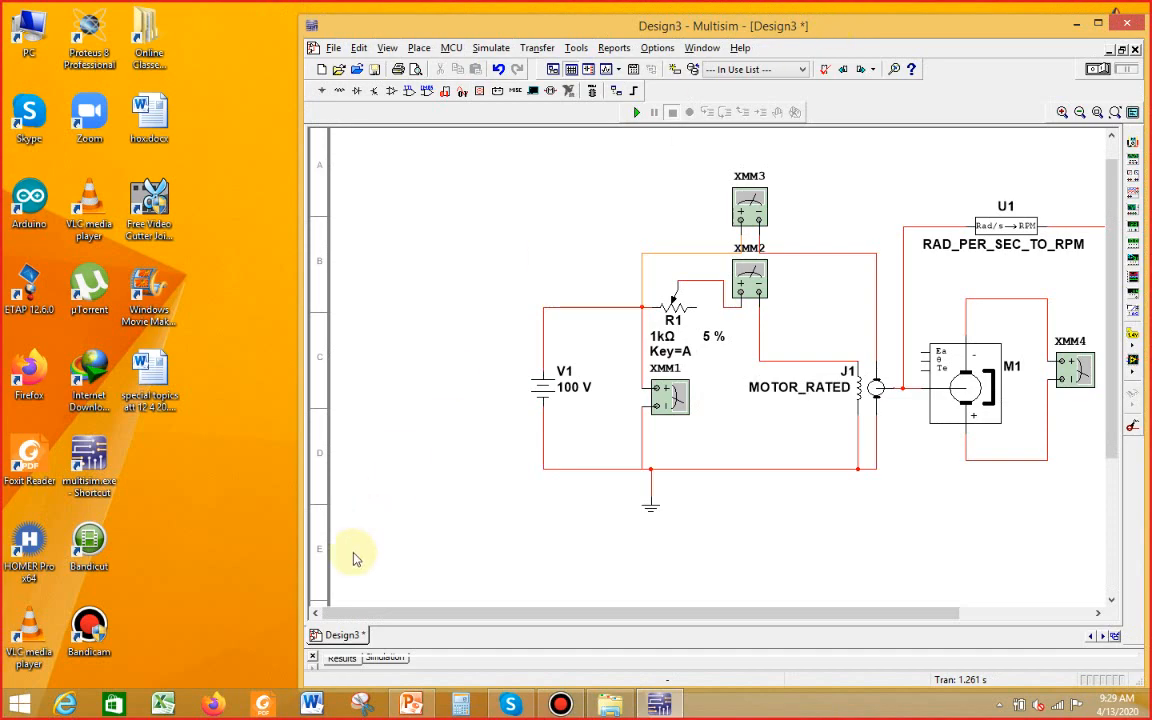
pyautogui.click(409, 702)
pyautogui.doubleClick(420, 9)
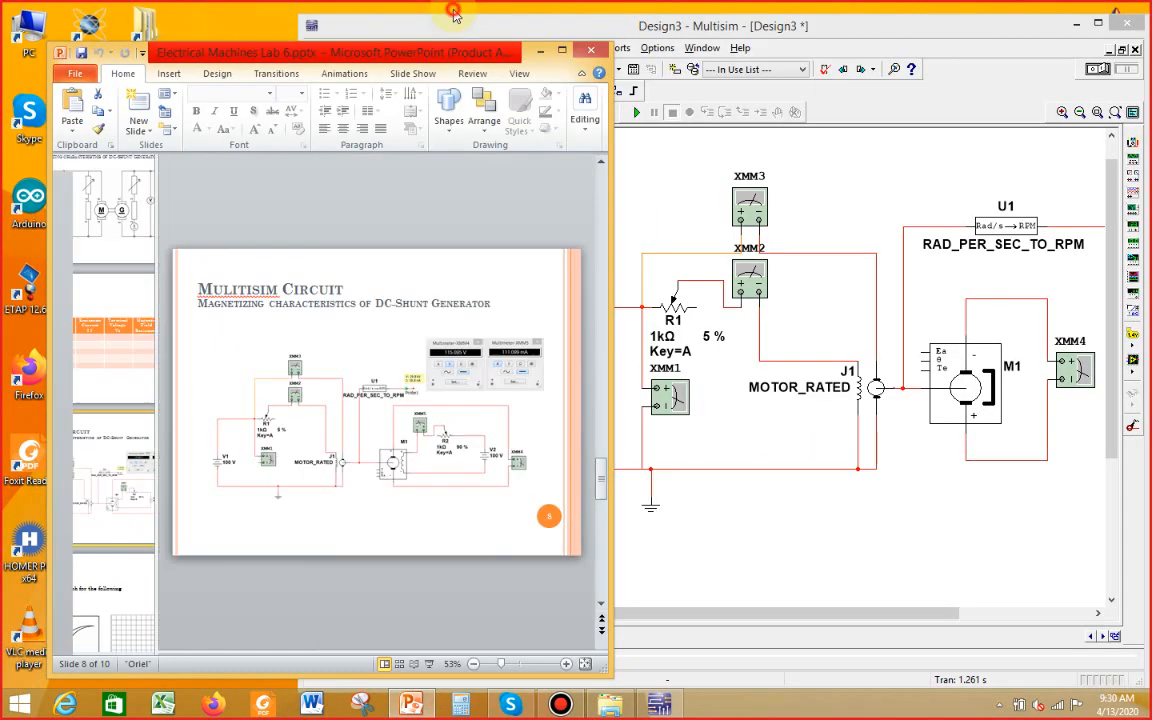
pyautogui.click(146, 164)
pyautogui.moveTo(286, 59); pyautogui.dragTo(236, 27)
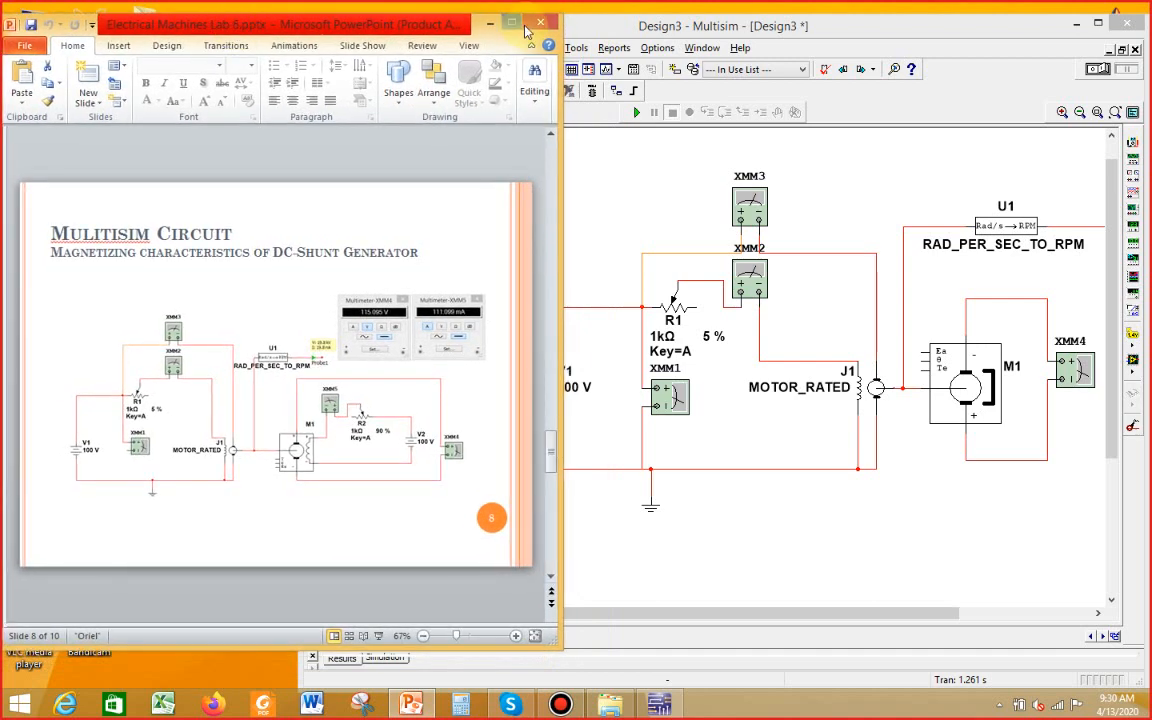
pyautogui.moveTo(562, 50); pyautogui.dragTo(289, 52)
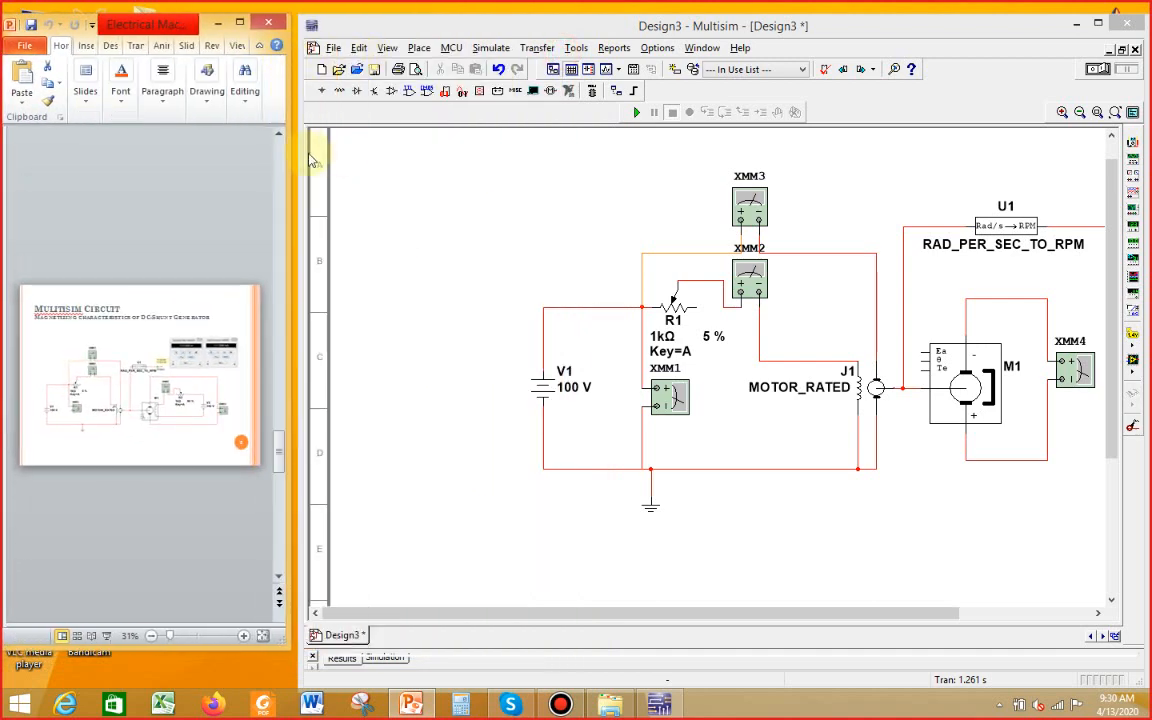
pyautogui.moveTo(299, 152); pyautogui.dragTo(421, 147)
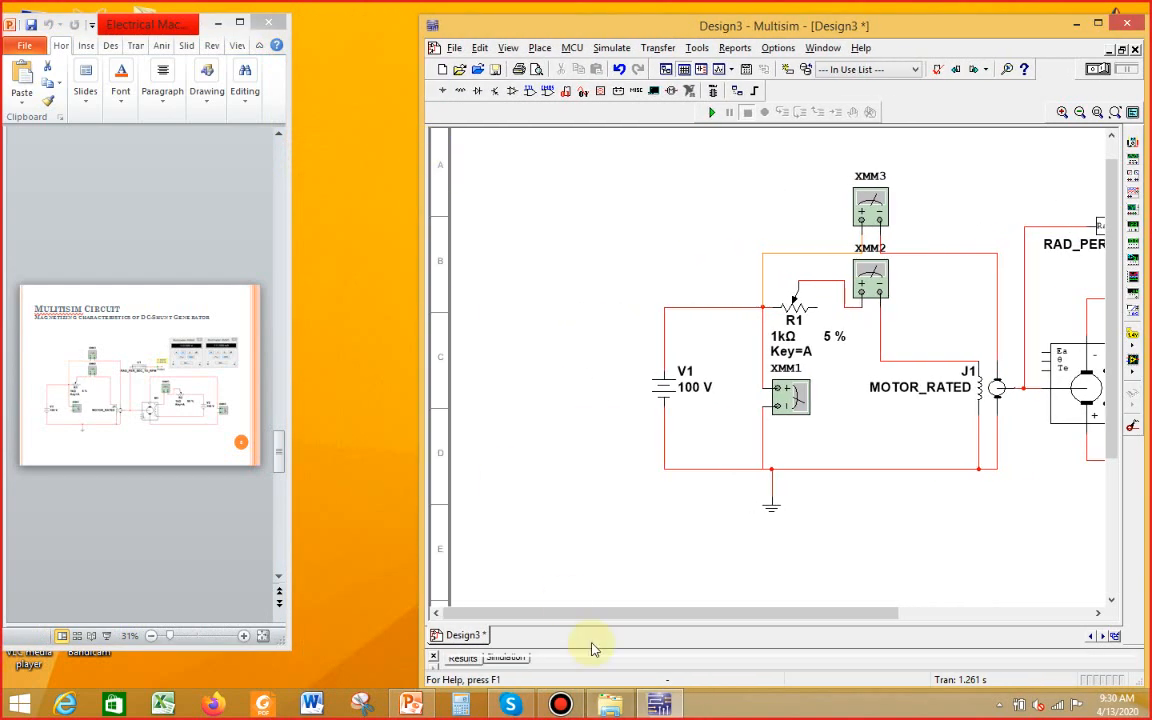
pyautogui.moveTo(597, 620); pyautogui.dragTo(707, 617)
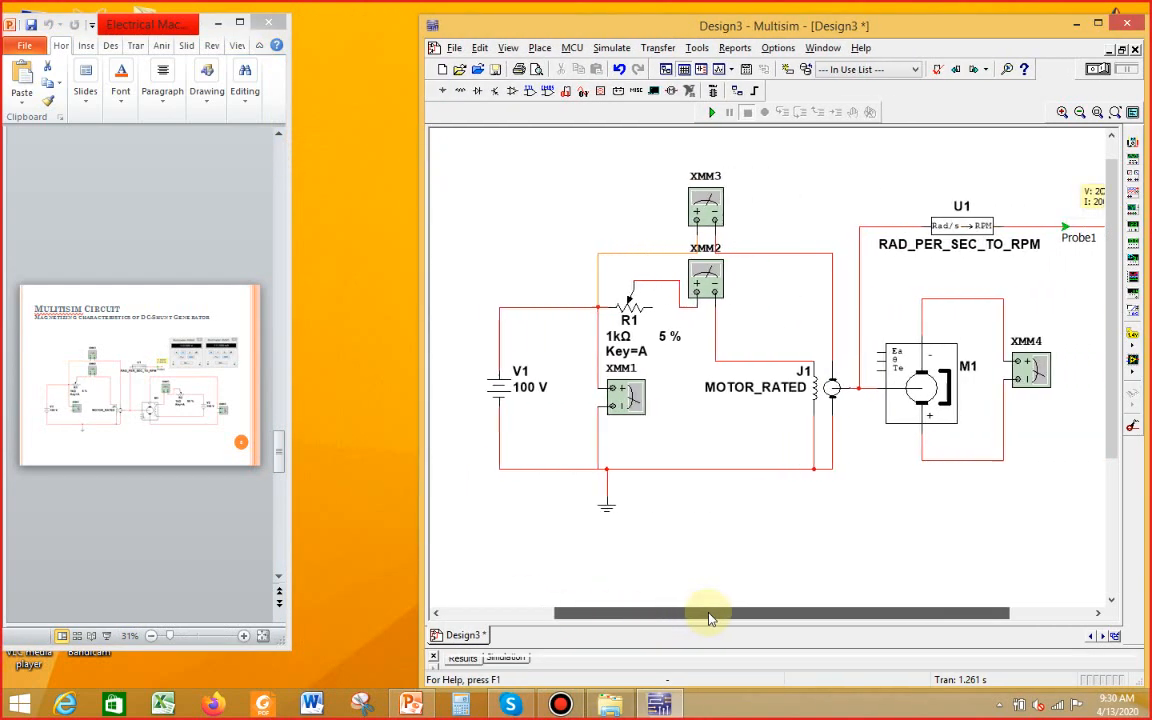
# Widen the PowerPoint window up to the Multisim window and zoom the lab slide to 100%
pyautogui.moveTo(291, 401); pyautogui.dragTo(414, 401)
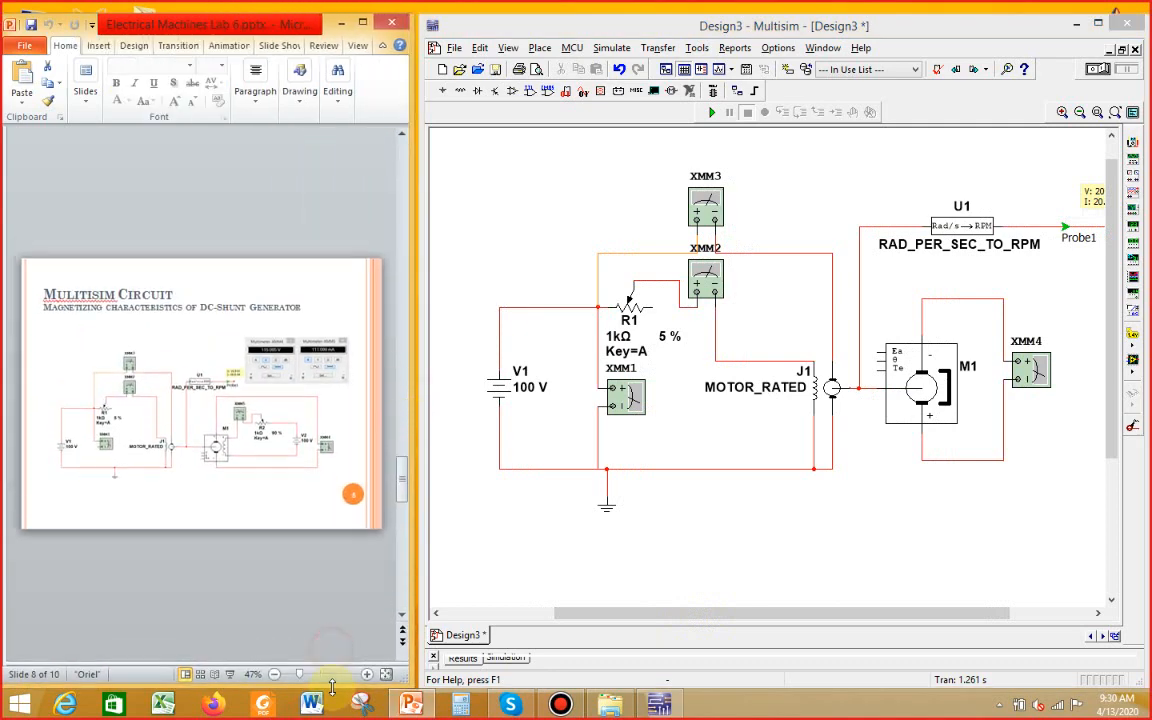
pyautogui.click(512, 706)
pyautogui.click(512, 706)
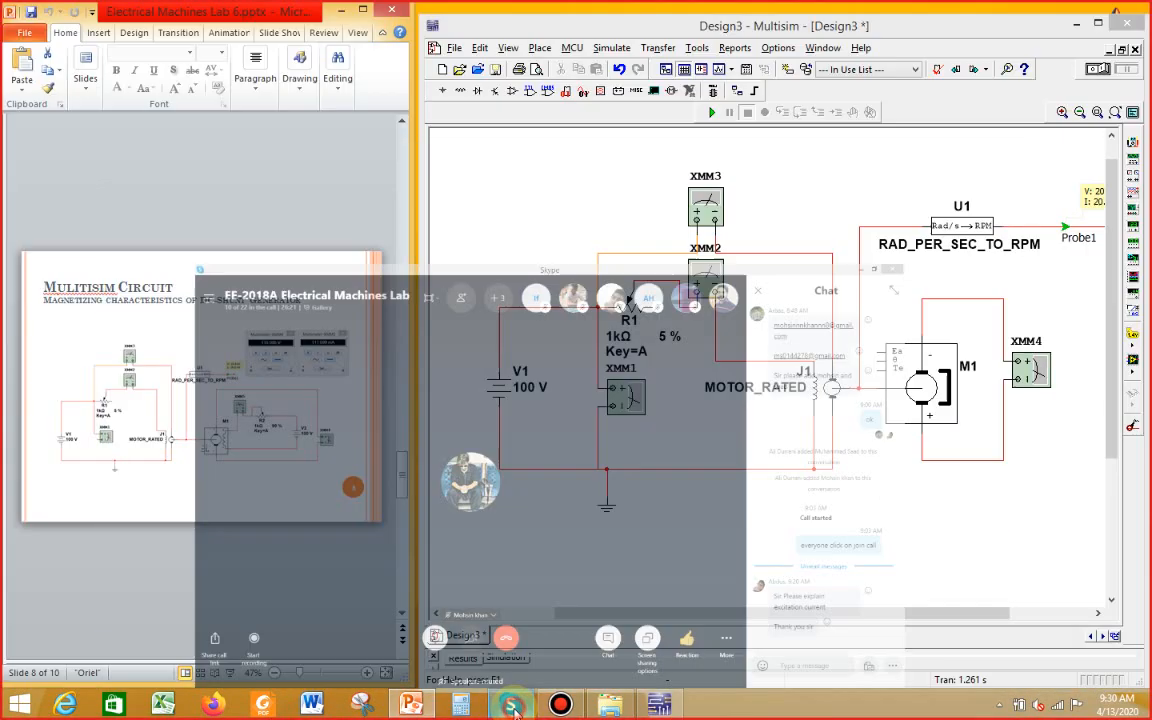
pyautogui.scroll(2, 258, 430)
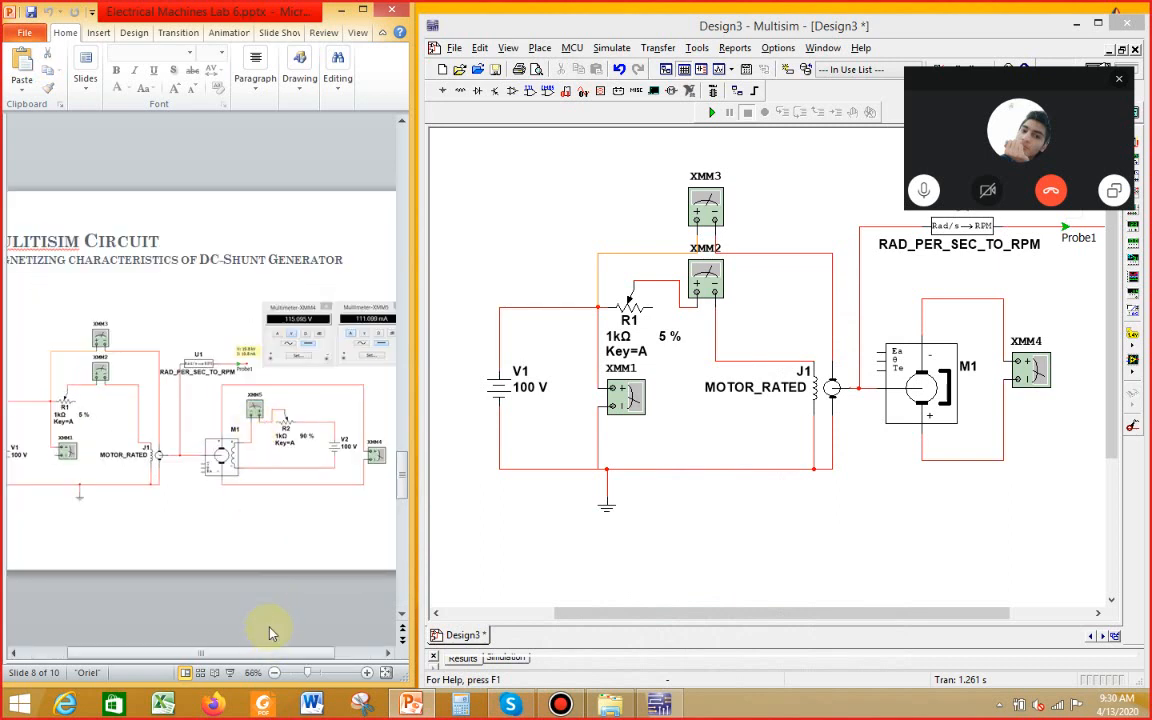
pyautogui.scroll(1, 260, 415)
pyautogui.moveTo(287, 656); pyautogui.dragTo(339, 657)
pyautogui.scroll(1, 207, 465)
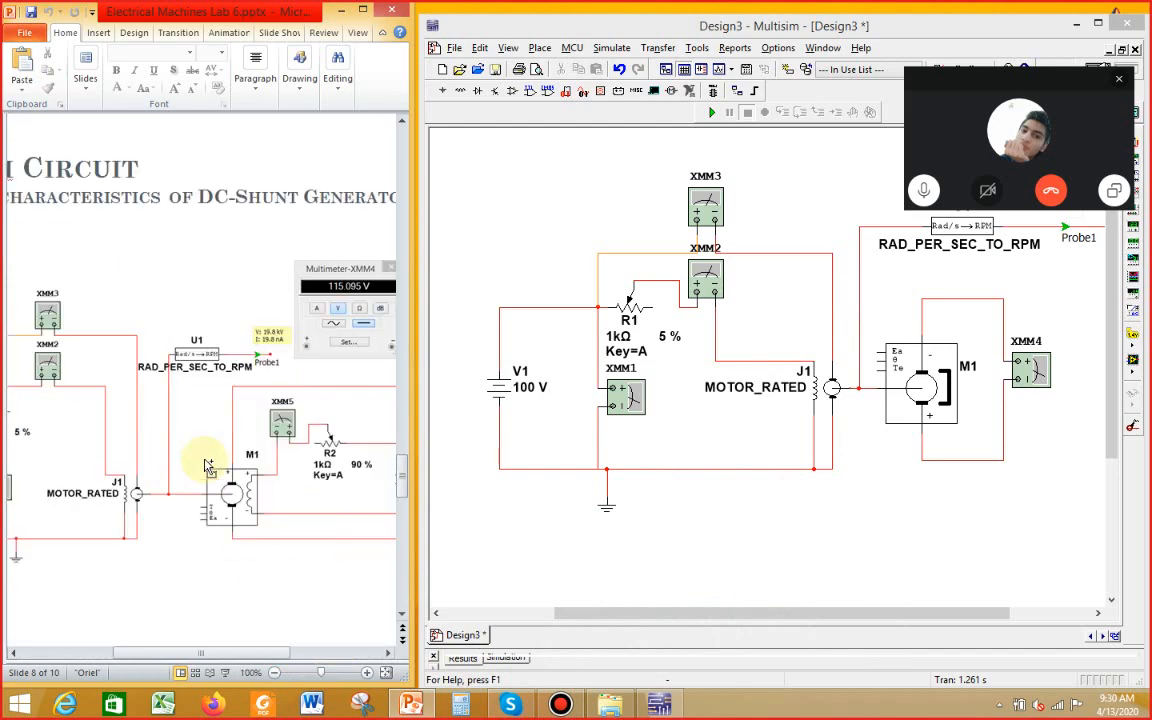
# Bring the slide's generator circuit with M1, R2 and V2 into view and close the floating call window
pyautogui.moveTo(248, 657); pyautogui.dragTo(295, 662)
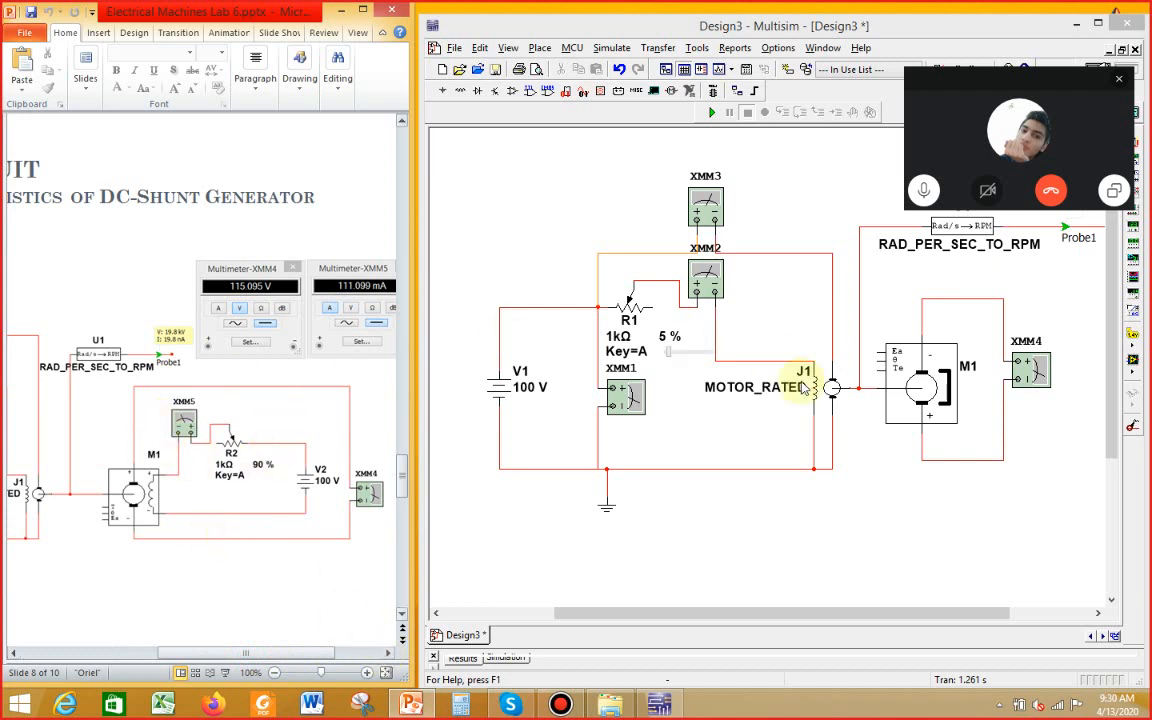
pyautogui.rightClick(288, 620)
pyautogui.click(270, 655)
pyautogui.moveTo(240, 657)
pyautogui.mouseDown()
pyautogui.moveTo(215, 660)
pyautogui.moveTo(290, 660)
pyautogui.moveTo(240, 660)
pyautogui.mouseUp()
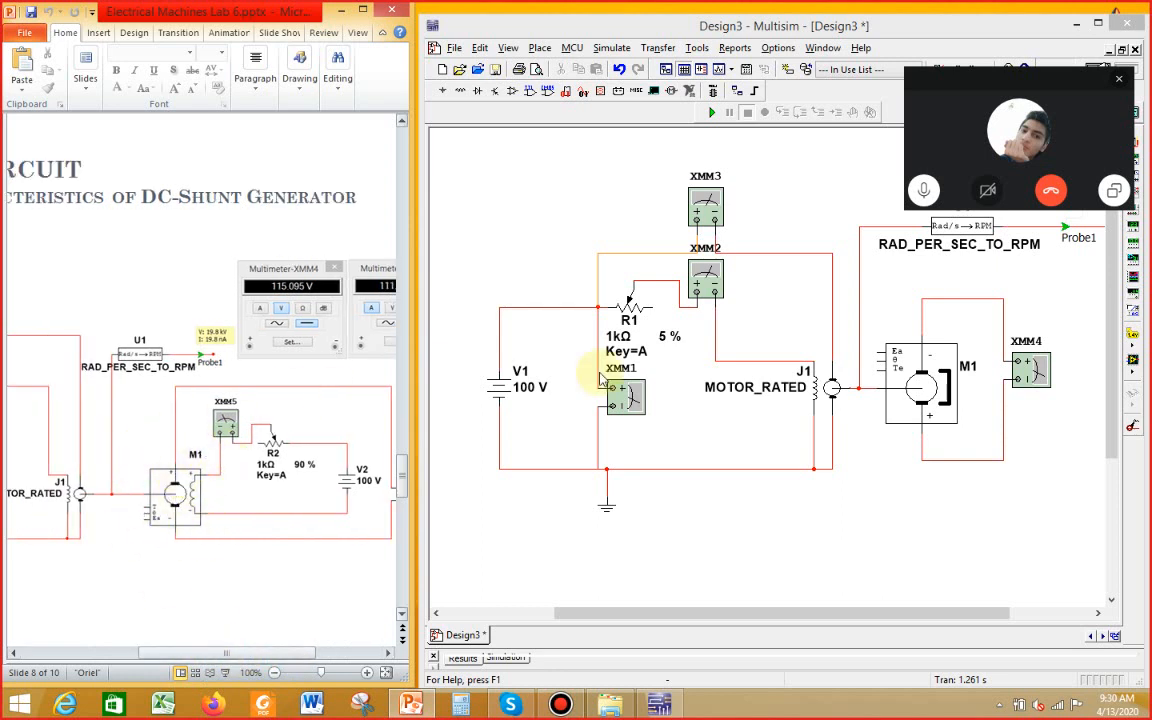
pyautogui.click(1120, 77)
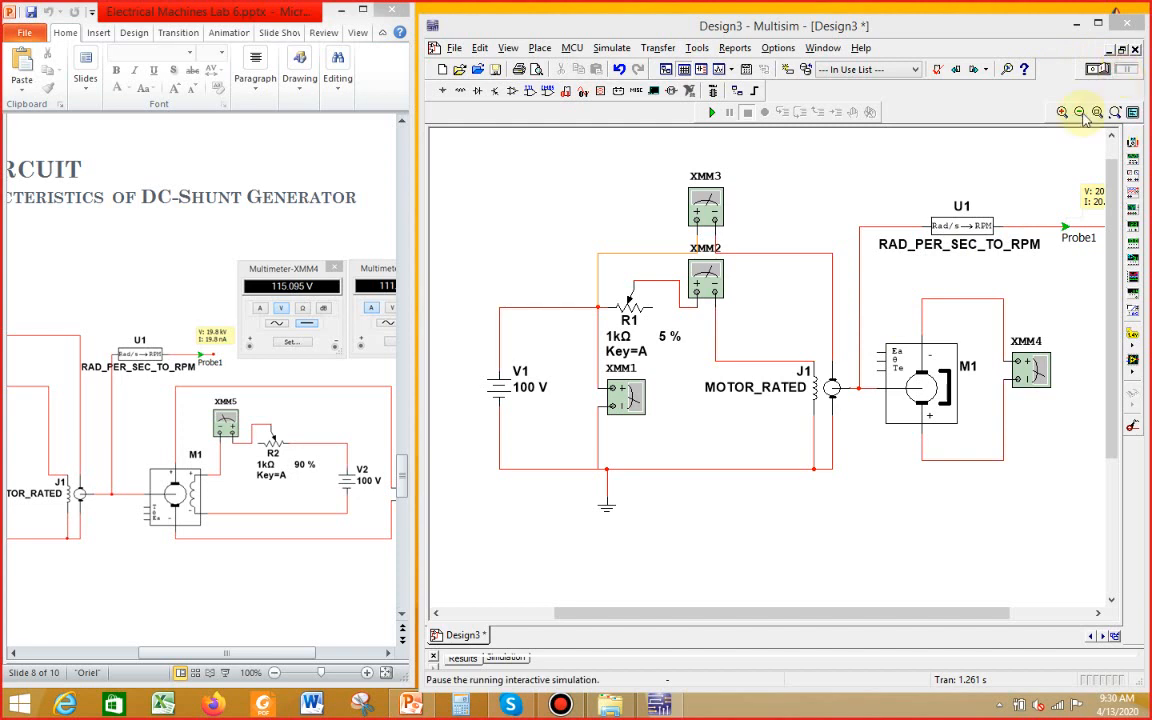
# Delete the permanent-magnet machine M1 and move multimeter XMM4 farther away from motor J1
pyautogui.click(918, 376)
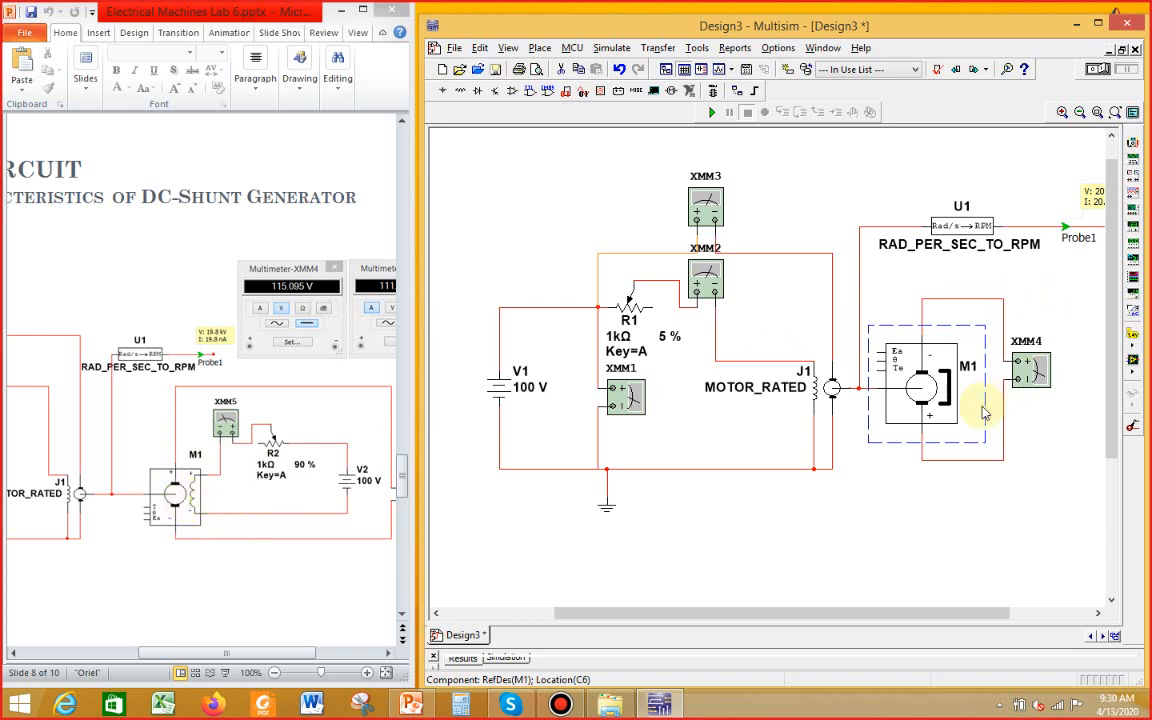
pyautogui.press('Delete')
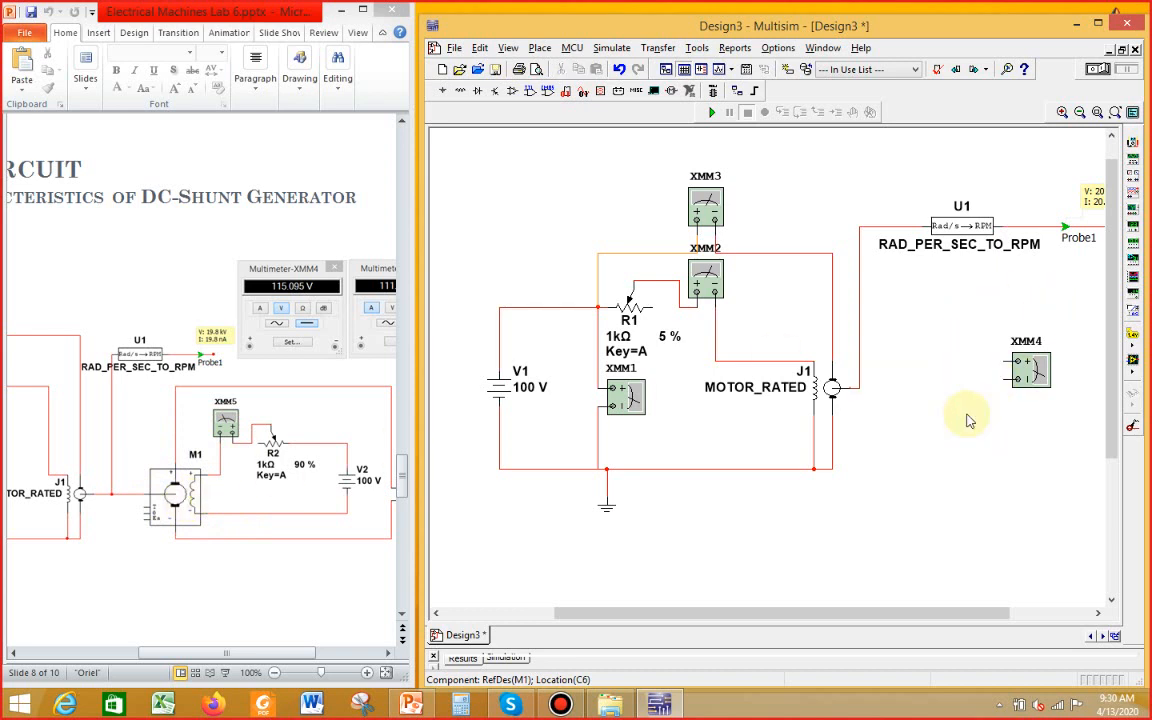
pyautogui.click(1034, 374)
pyautogui.moveTo(1034, 375); pyautogui.dragTo(1070, 375)
pyautogui.click(929, 311)
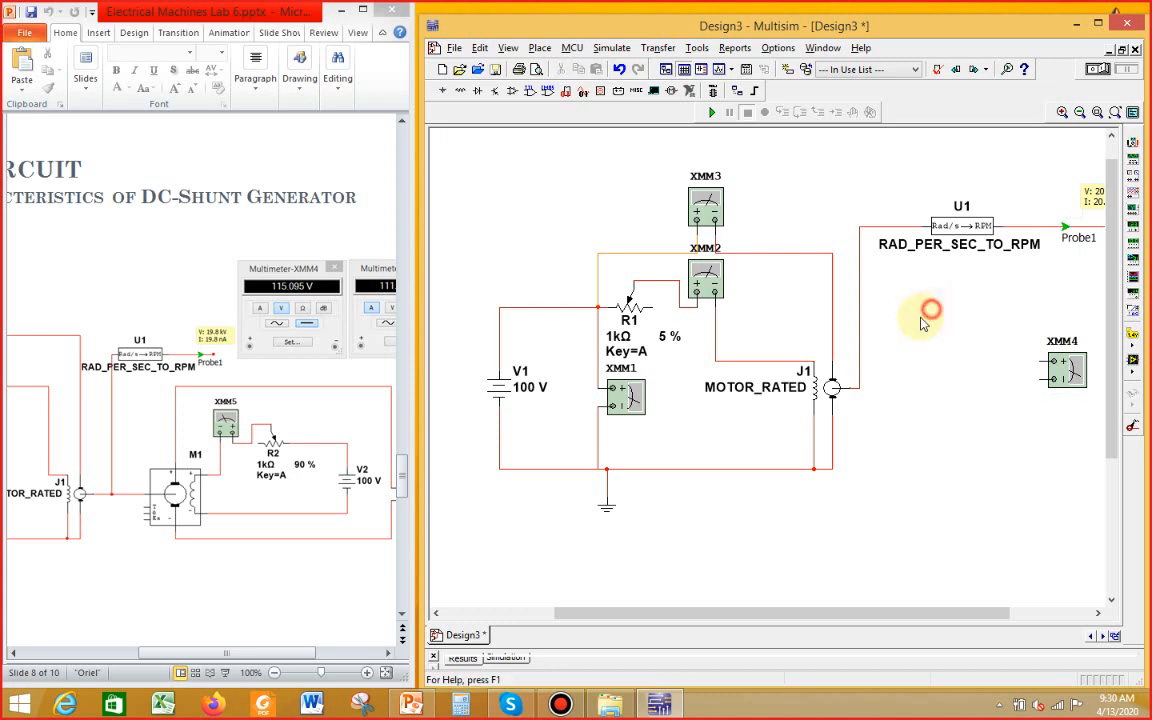
# Place a DC_MACHINE_WOUND_FIELD from the Electro_Mechanical group's MACHINES family between motor J1 and multimeter XMM4
pyautogui.click(538, 49)
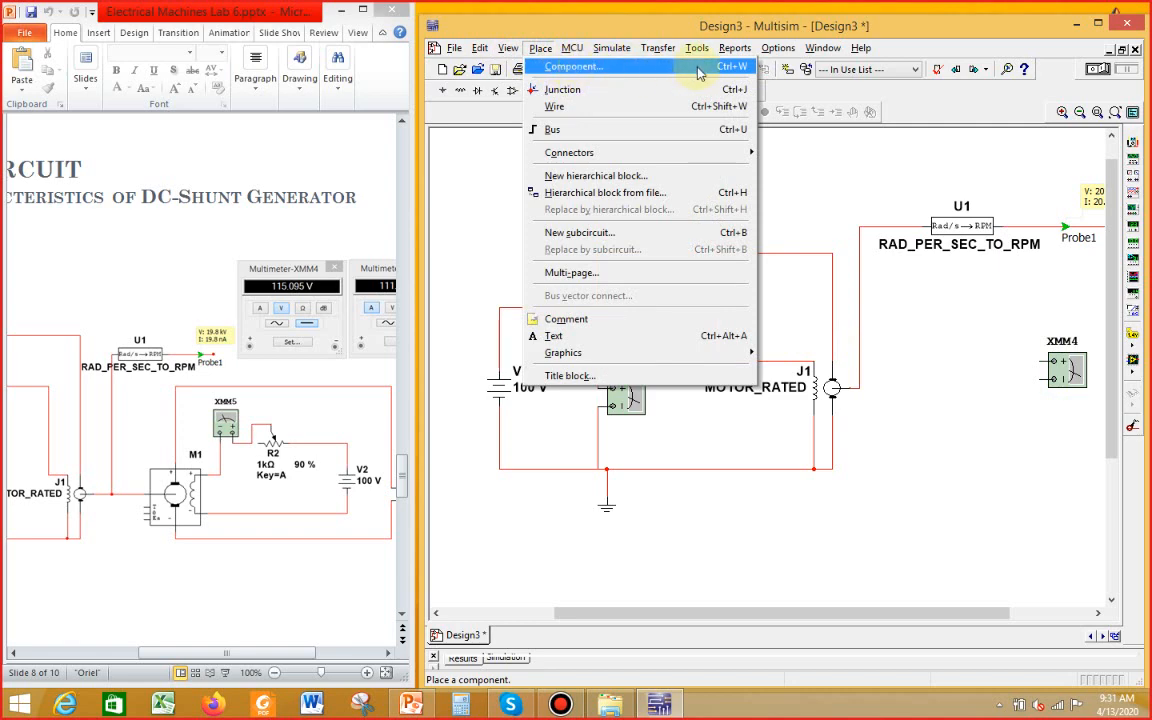
pyautogui.click(698, 68)
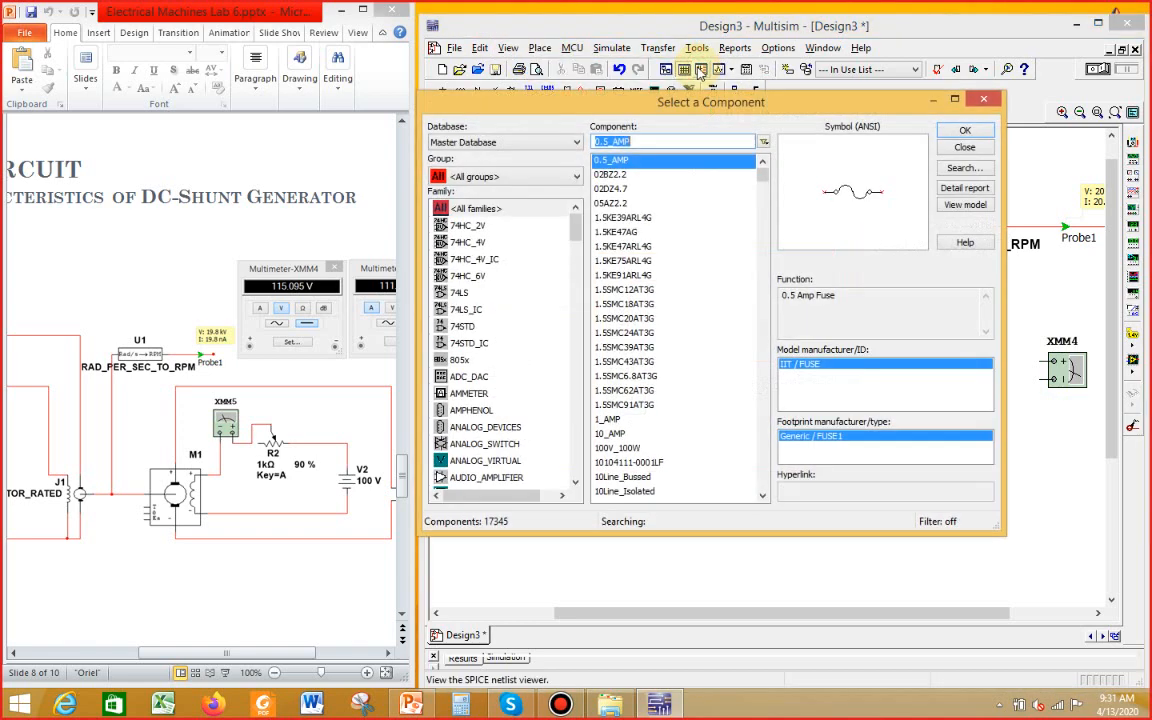
pyautogui.click(528, 177)
pyautogui.click(528, 177)
pyautogui.click(528, 177)
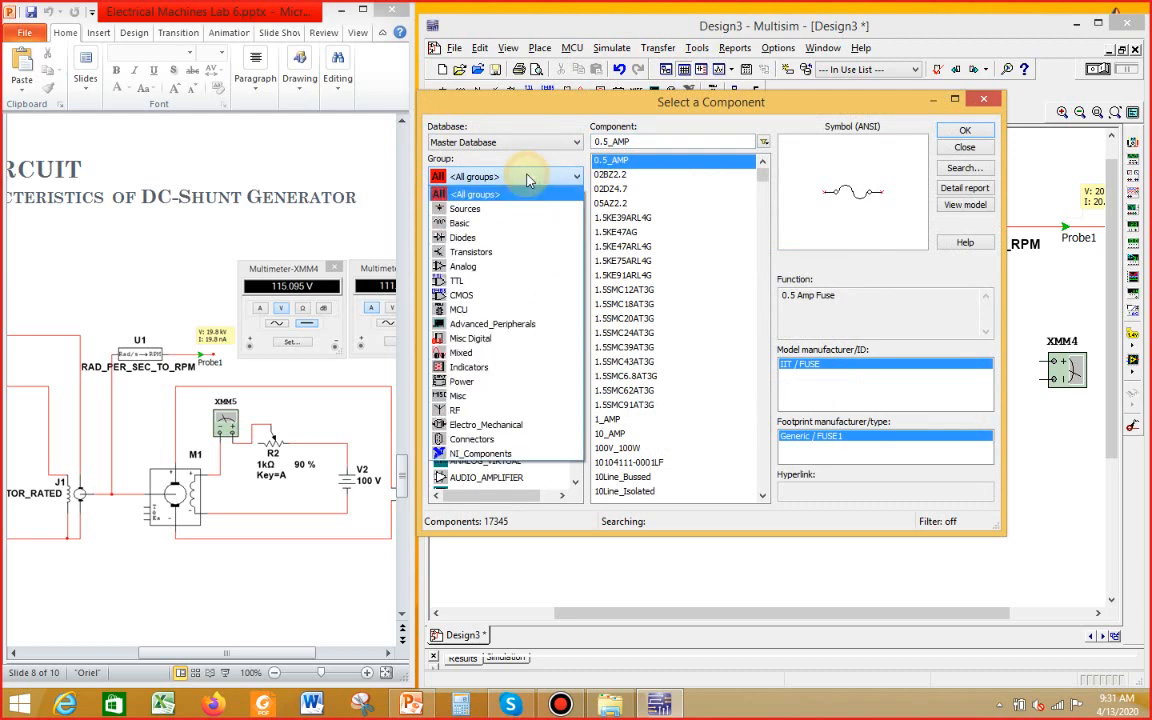
pyautogui.click(517, 432)
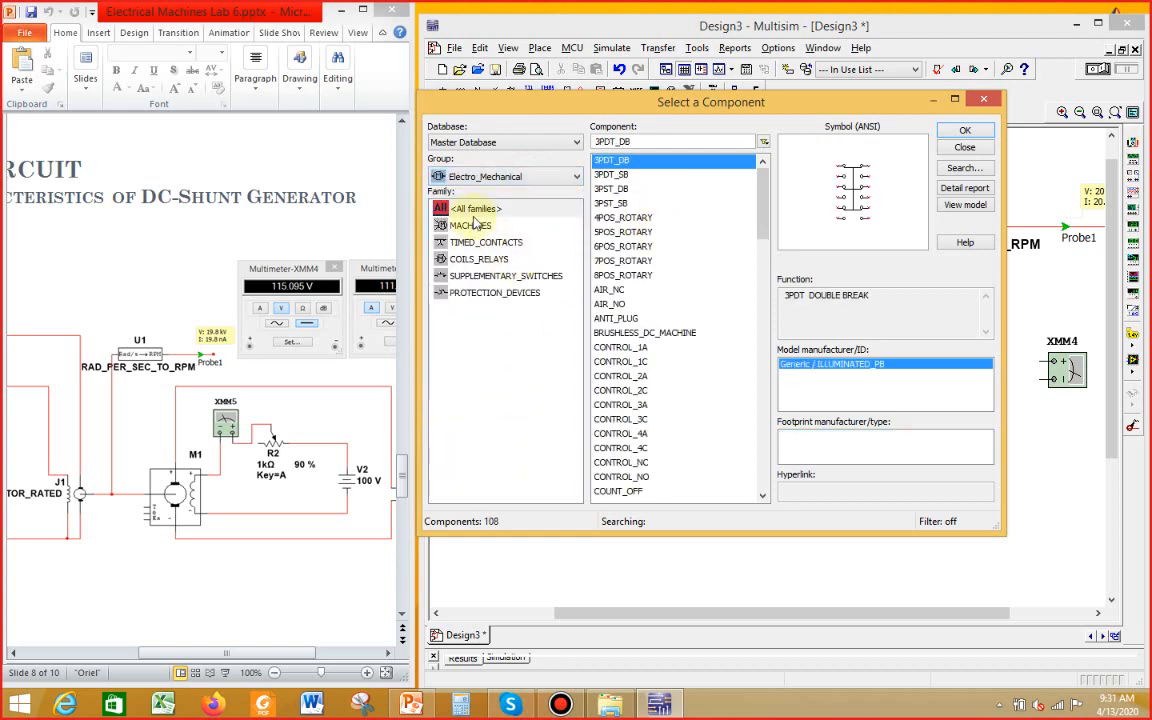
pyautogui.click(472, 226)
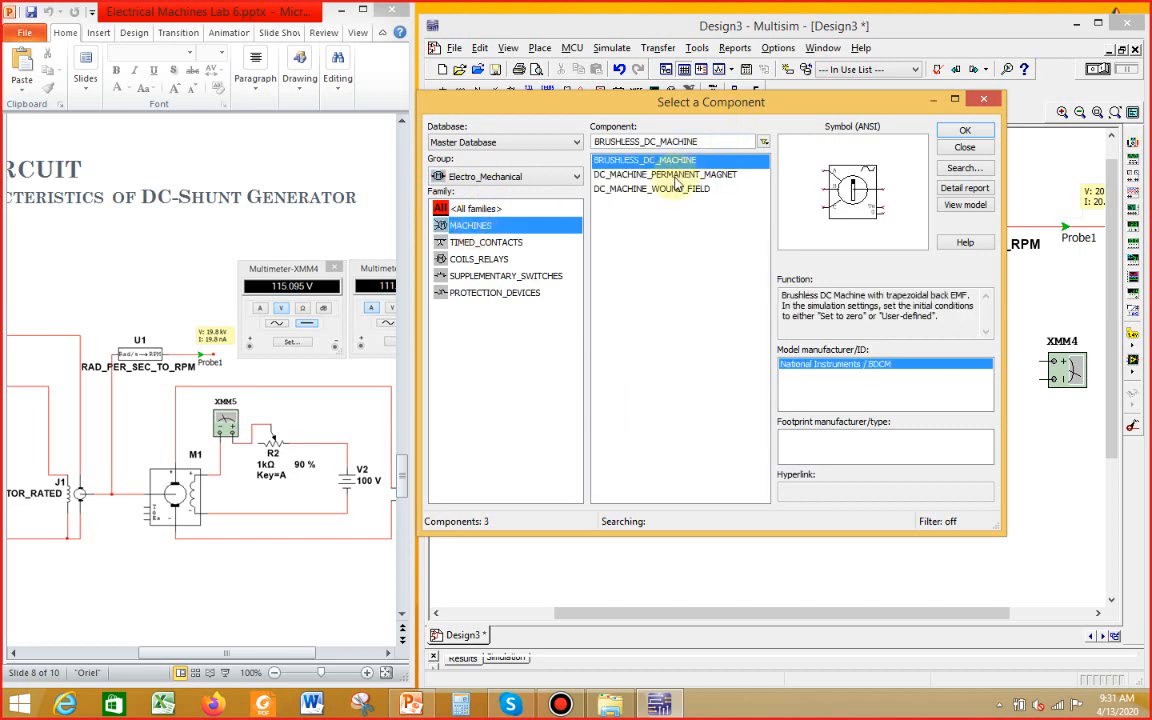
pyautogui.click(636, 194)
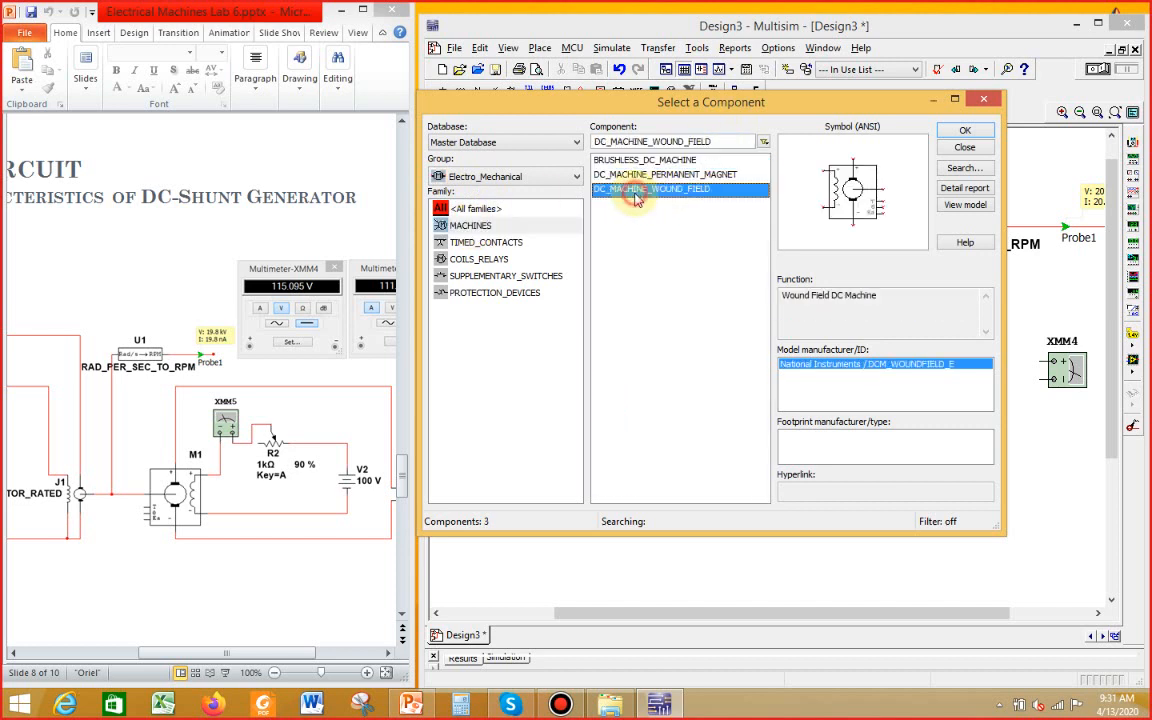
pyautogui.click(962, 140)
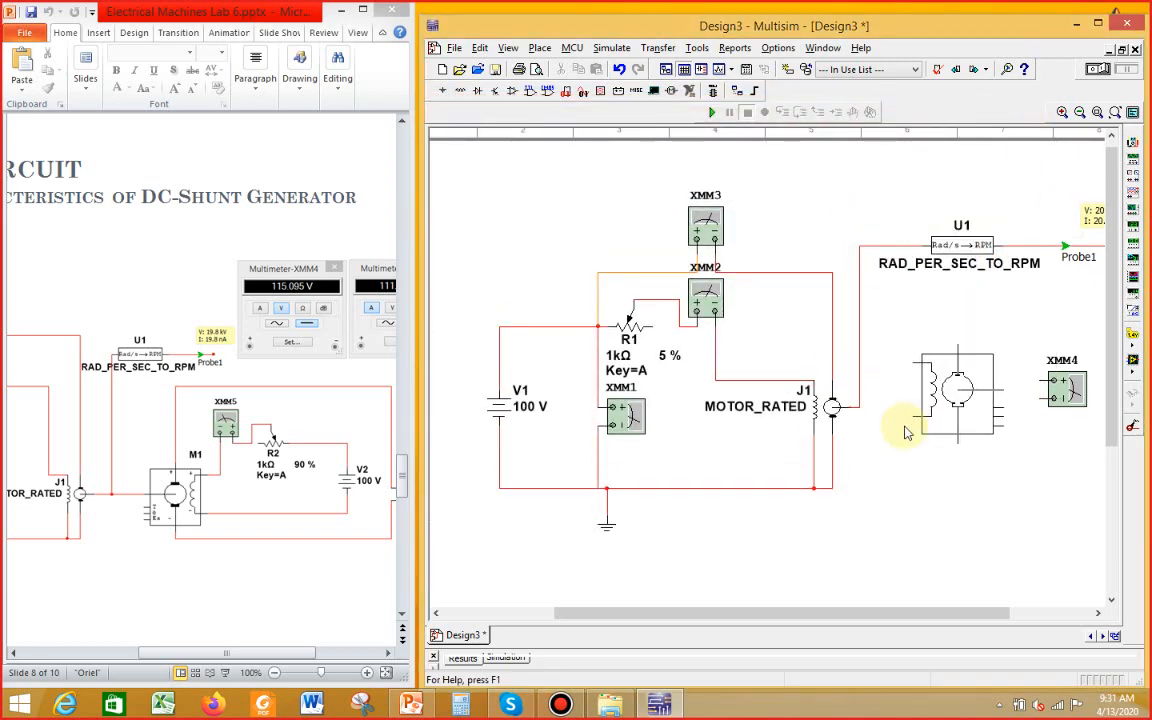
pyautogui.click(903, 432)
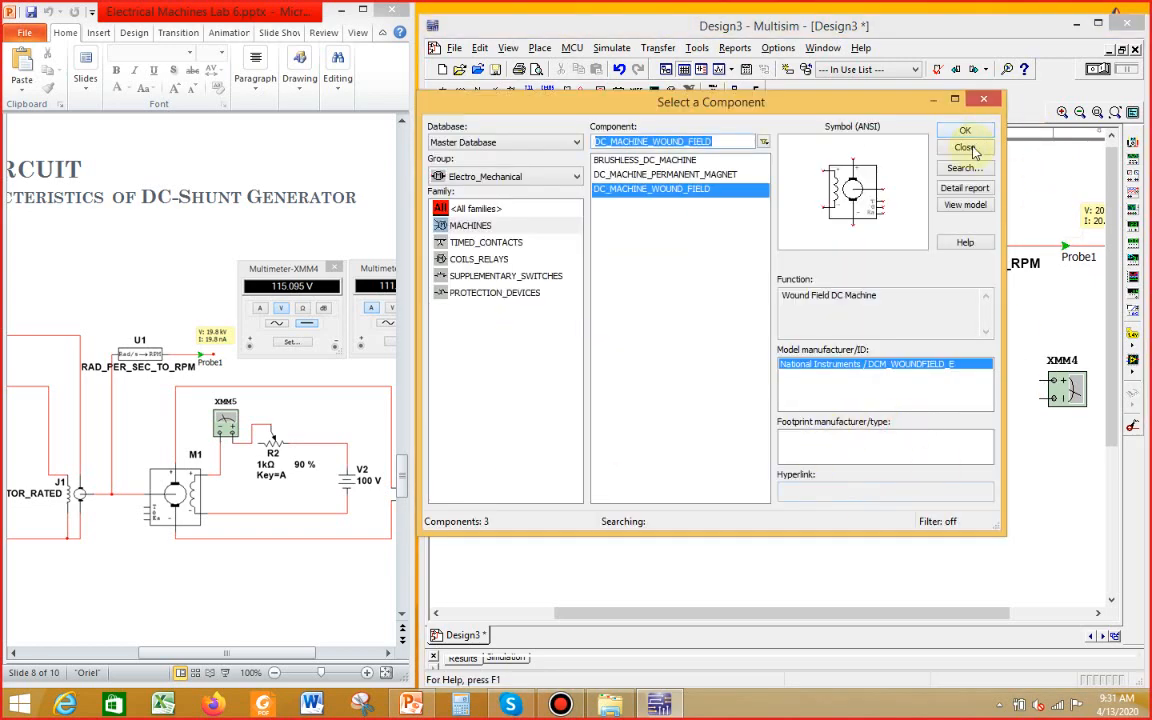
pyautogui.click(965, 147)
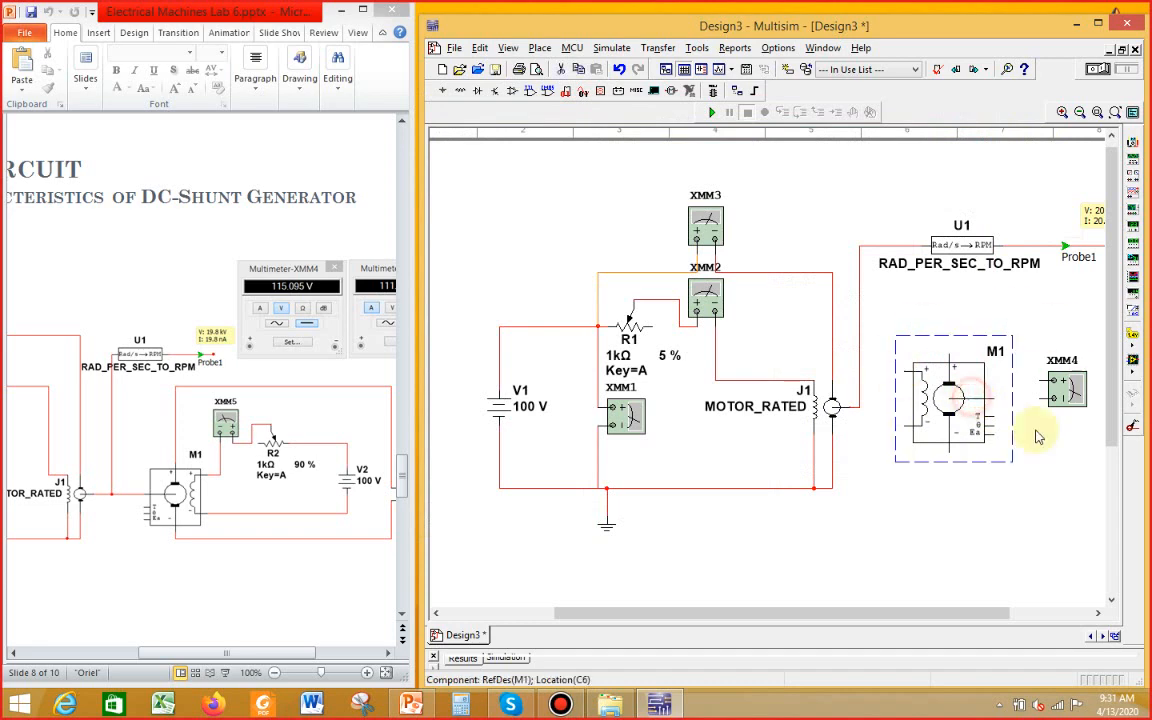
# Flip machine M1 horizontally so its shaft terminal faces motor J1
pyautogui.rightClick(945, 405)
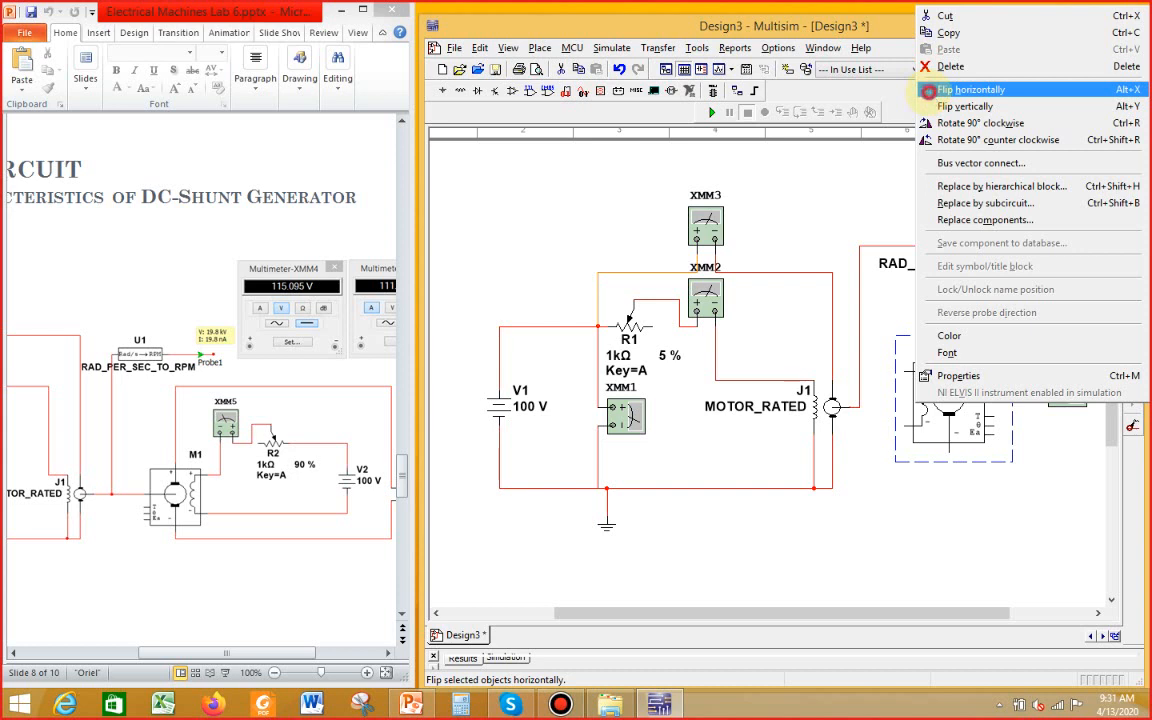
pyautogui.click(928, 90)
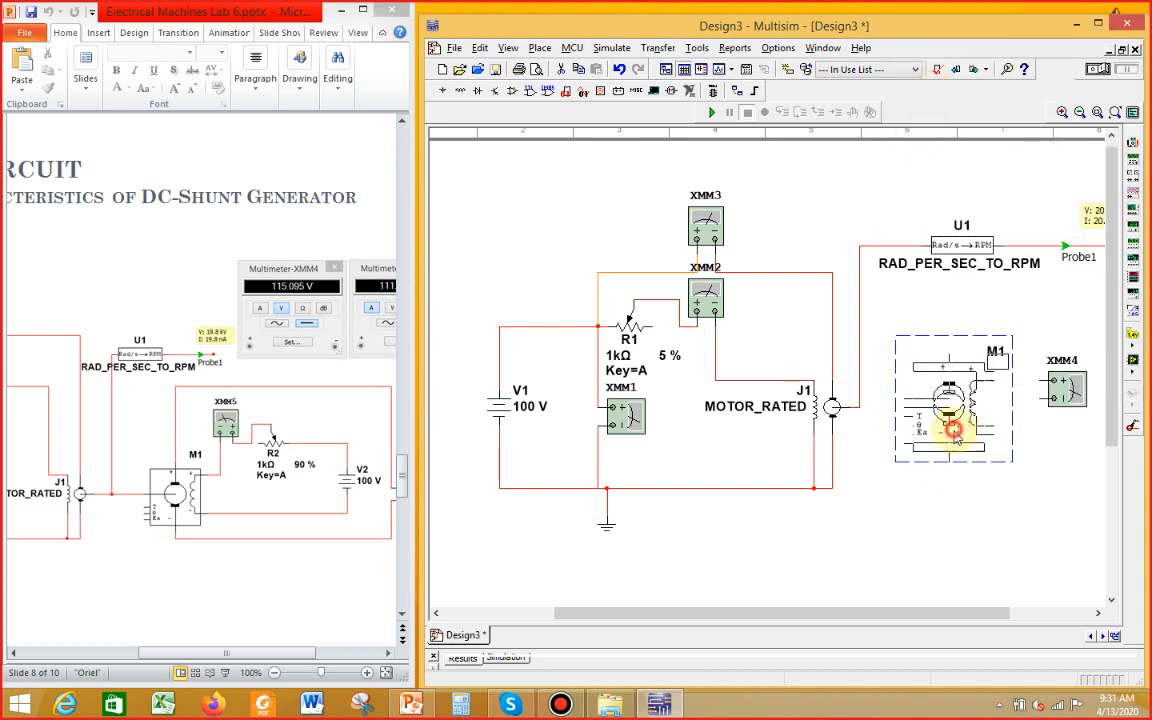
pyautogui.click(965, 515)
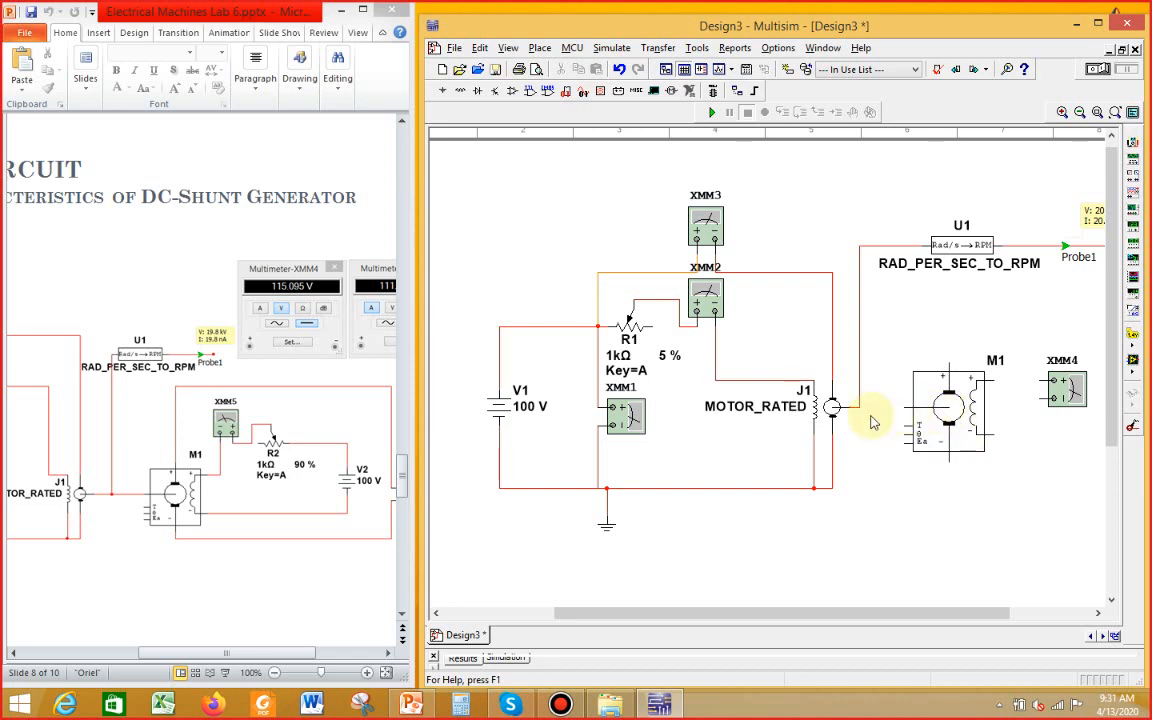
# Wire M1's shaft terminal to motor J1's shaft and move M1 closer to the motor
pyautogui.click(903, 407)
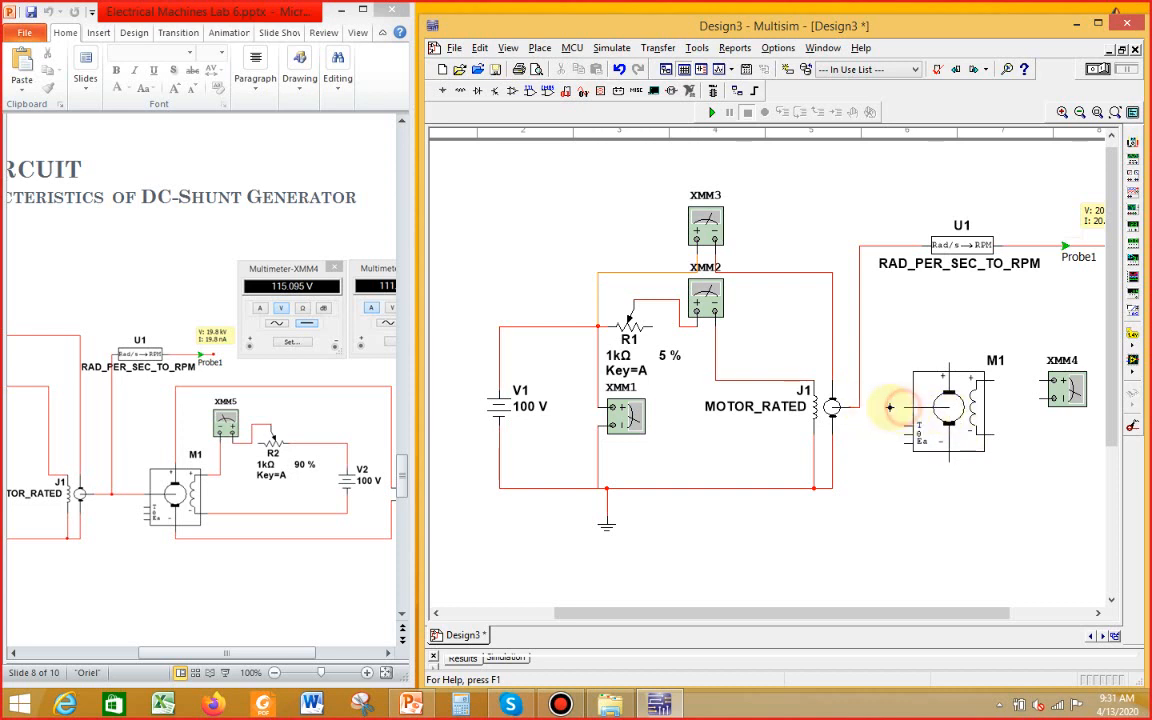
pyautogui.click(838, 407)
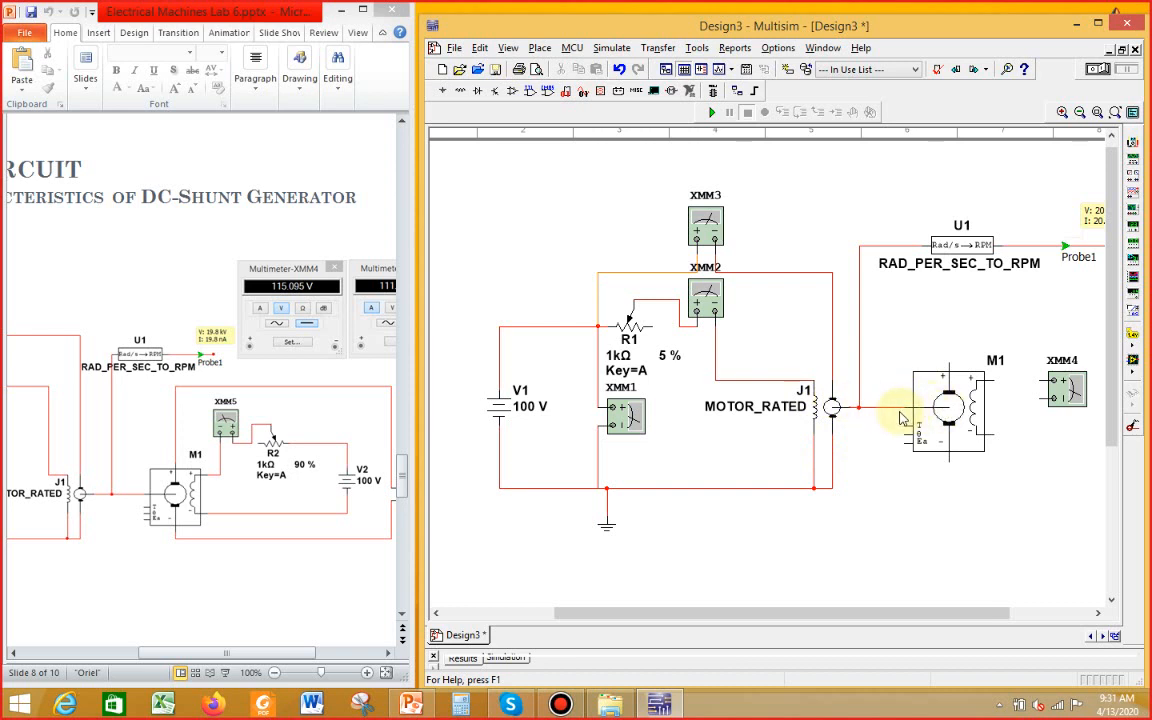
pyautogui.click(874, 407)
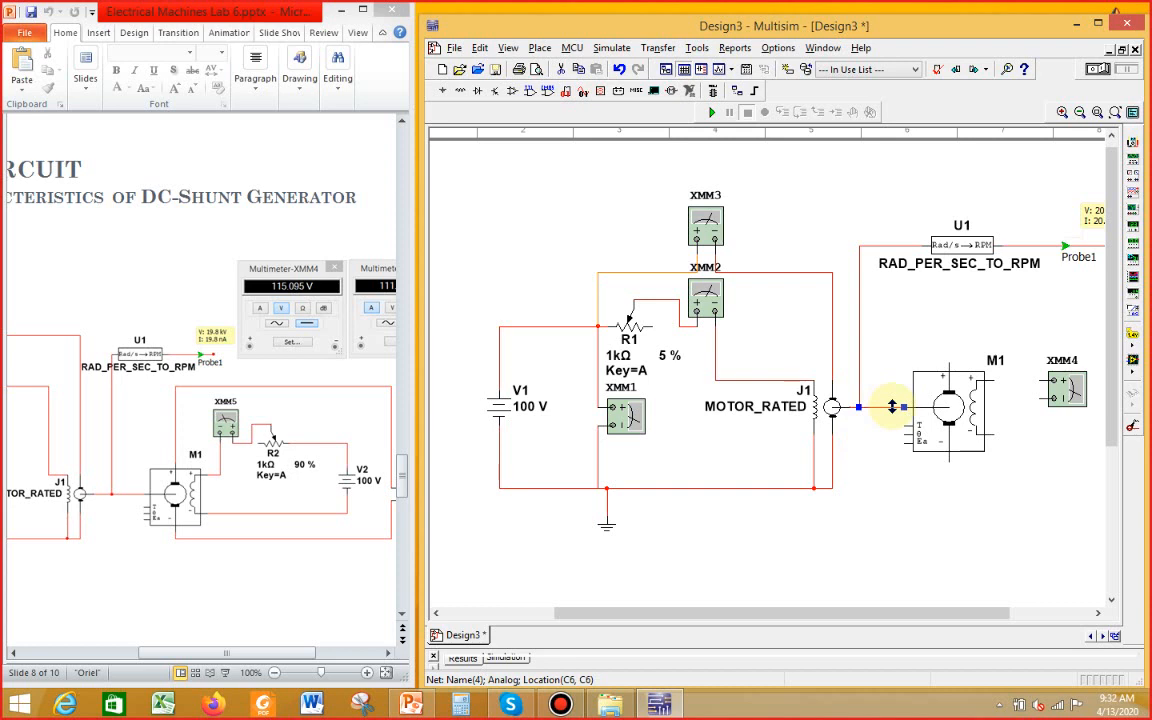
pyautogui.moveTo(953, 411); pyautogui.dragTo(935, 411)
pyautogui.click(941, 528)
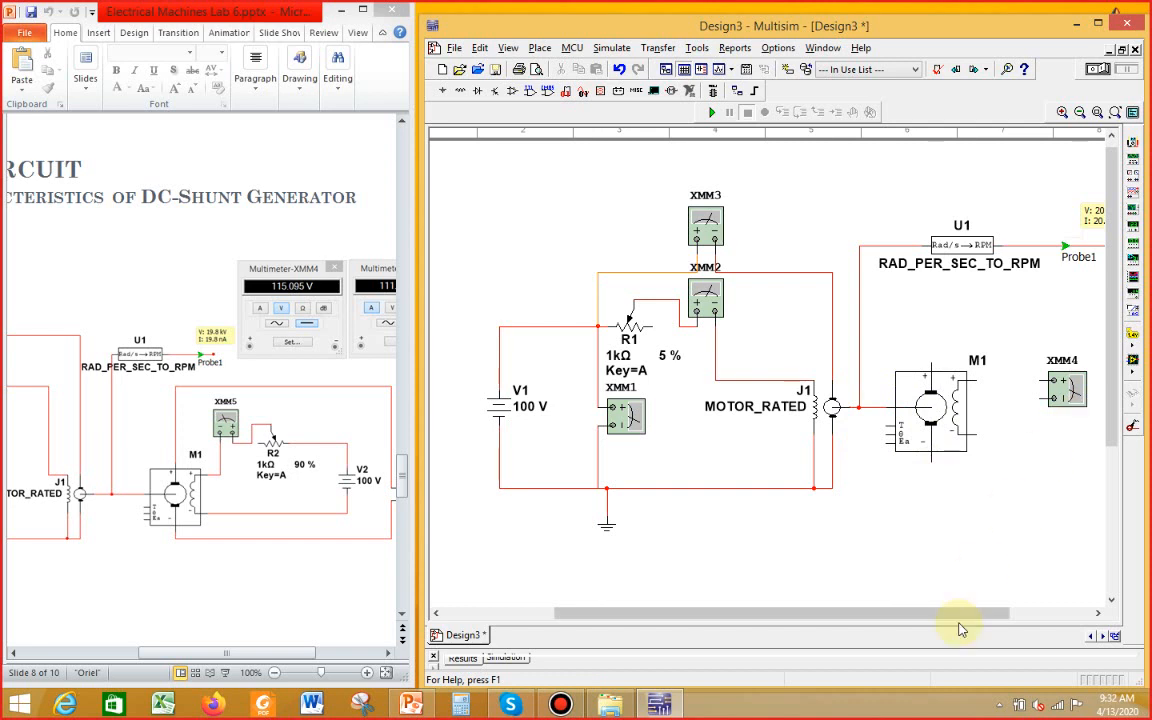
# Move multimeter XMM4 farther from M1 and raise the RAD_PER_SEC_TO_RPM converter U1 to clear space above M1
pyautogui.moveTo(962, 612); pyautogui.dragTo(1063, 613)
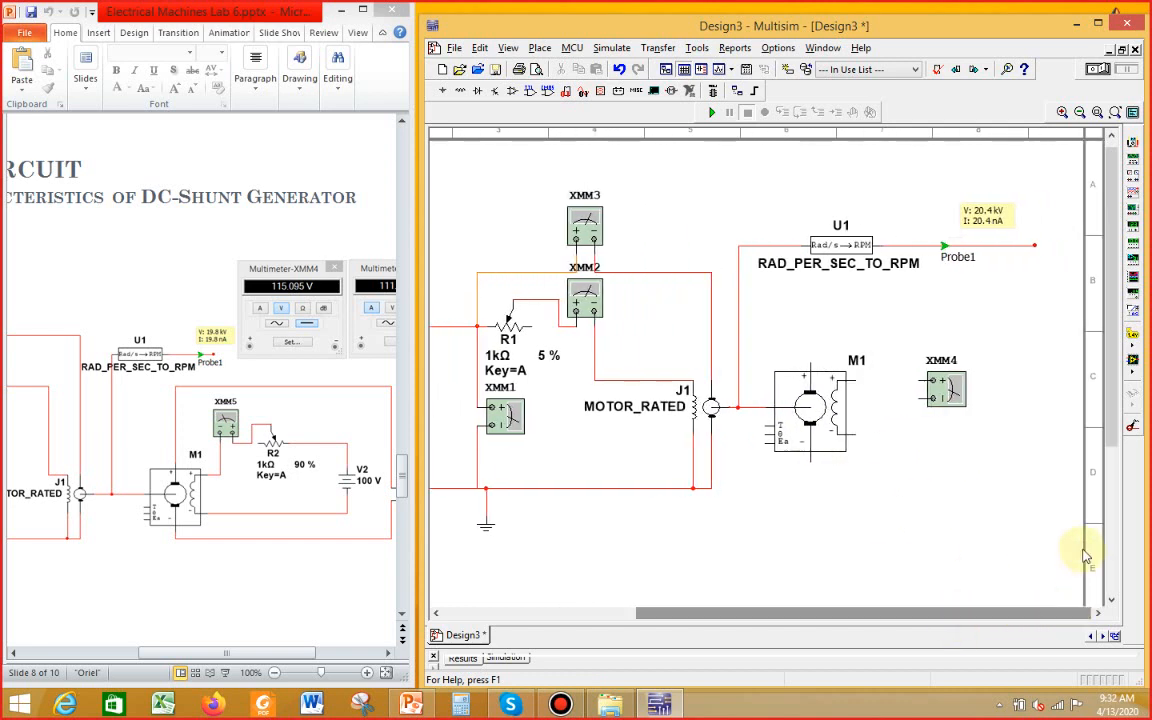
pyautogui.moveTo(951, 388); pyautogui.dragTo(1042, 398)
pyautogui.moveTo(842, 232); pyautogui.dragTo(823, 188)
pyautogui.click(824, 331)
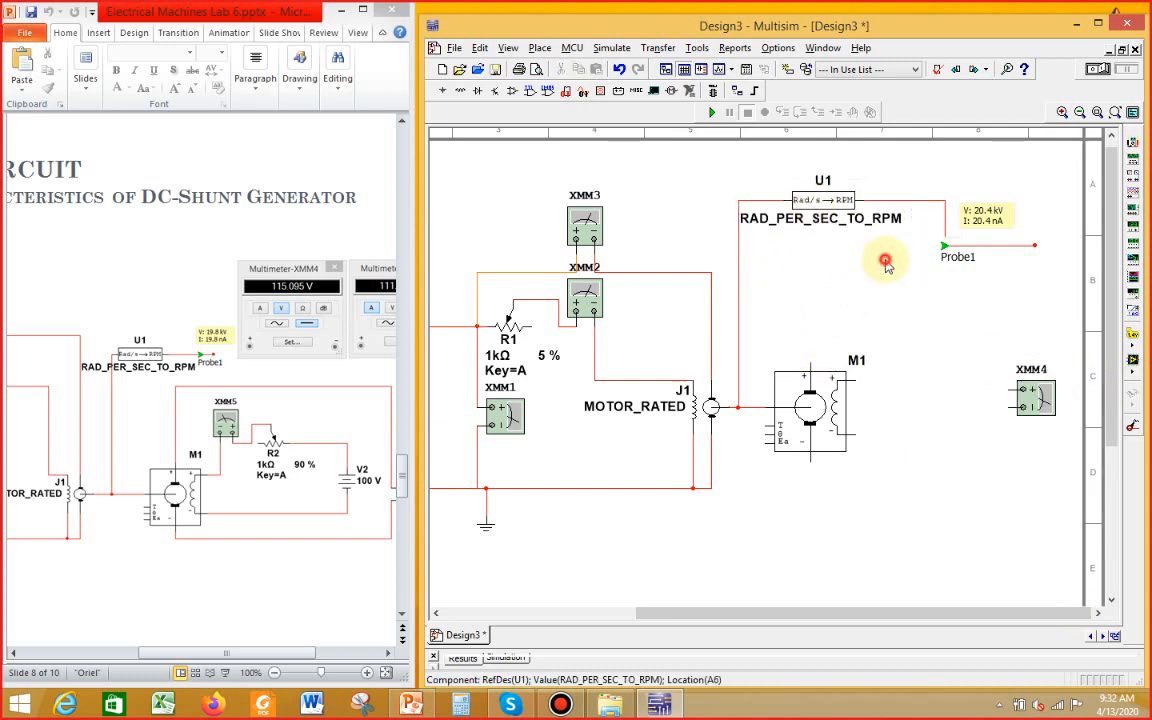
# Move Probe1 and its readout next to U1's output and raise the RPM output wire to U1's level
pyautogui.moveTo(988, 226); pyautogui.dragTo(953, 176)
pyautogui.moveTo(948, 246); pyautogui.dragTo(900, 200)
pyautogui.doubleClick(1015, 245)
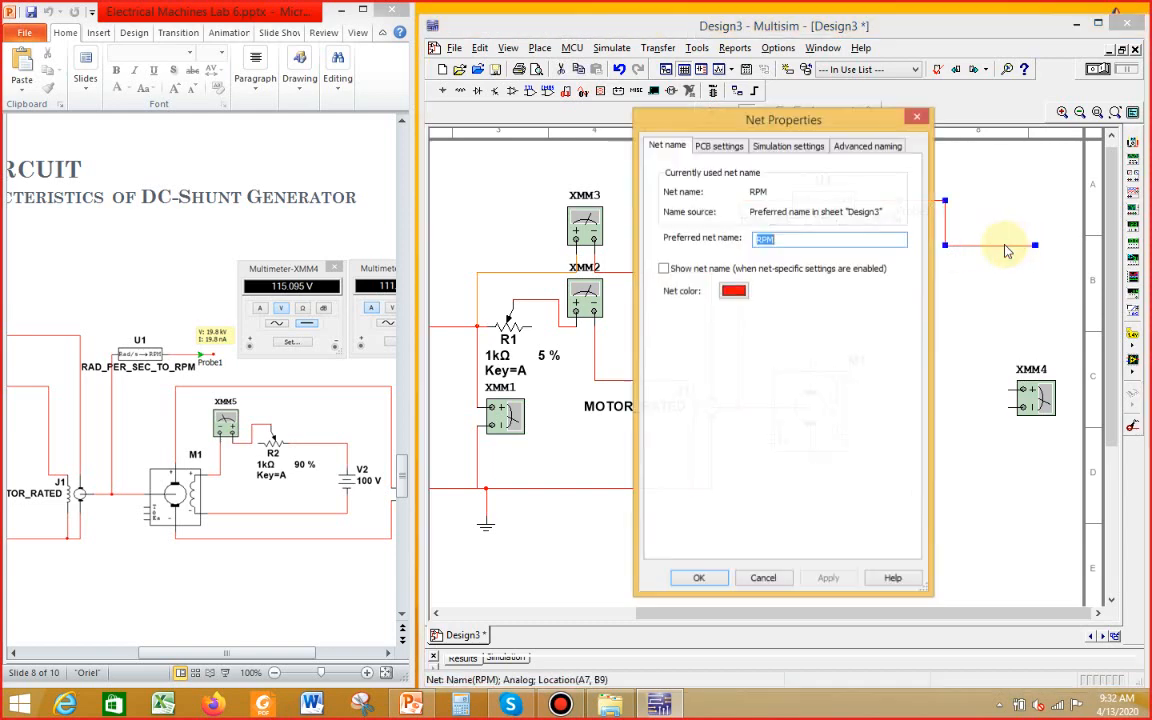
pyautogui.moveTo(985, 245); pyautogui.dragTo(982, 200)
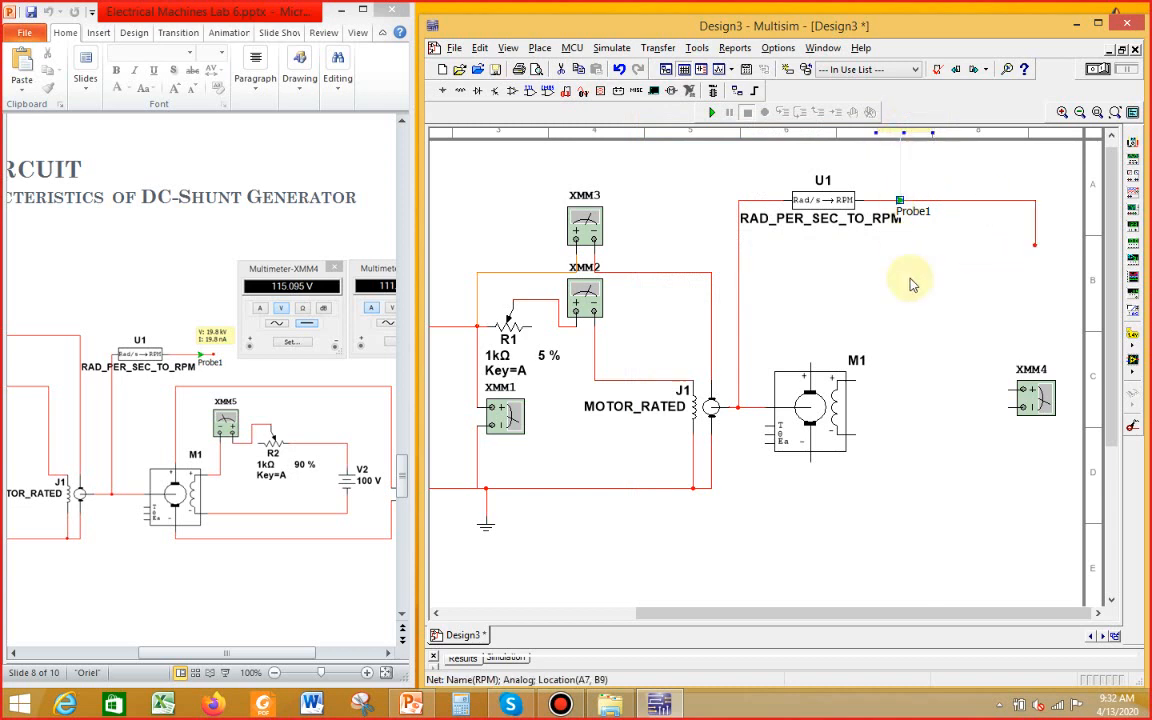
pyautogui.click(918, 309)
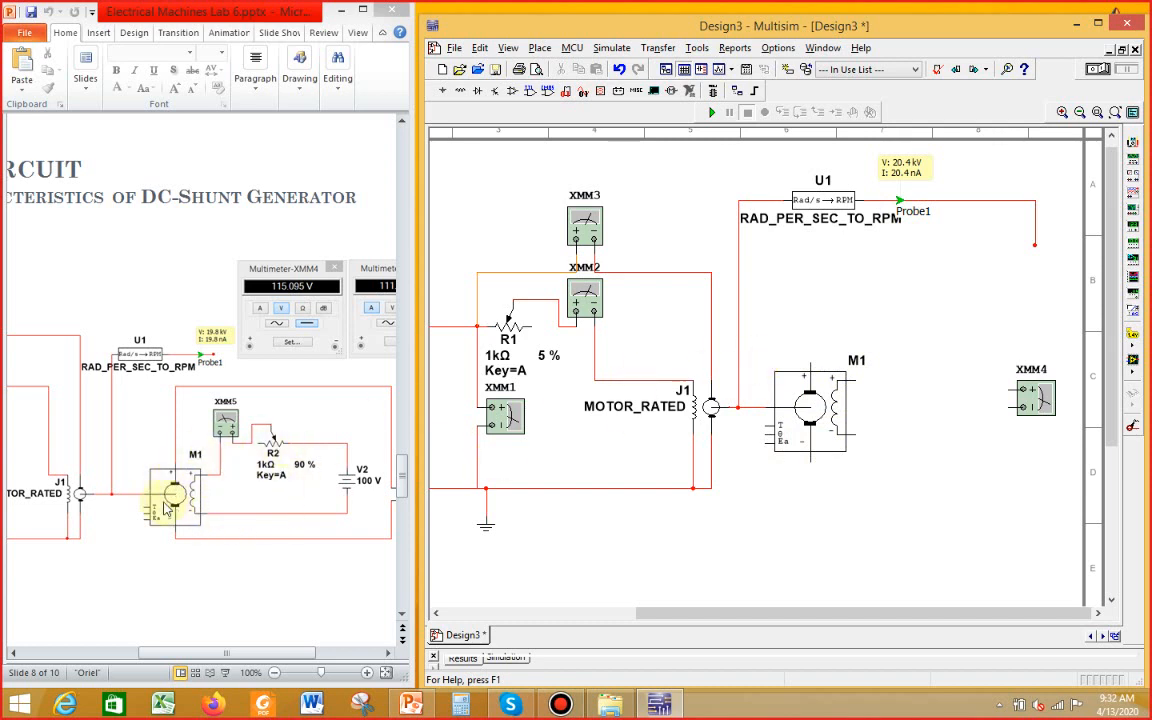
# Following the slide, wire M1's positive armature terminal to the positive terminal of multimeter XMM4
pyautogui.click(299, 656)
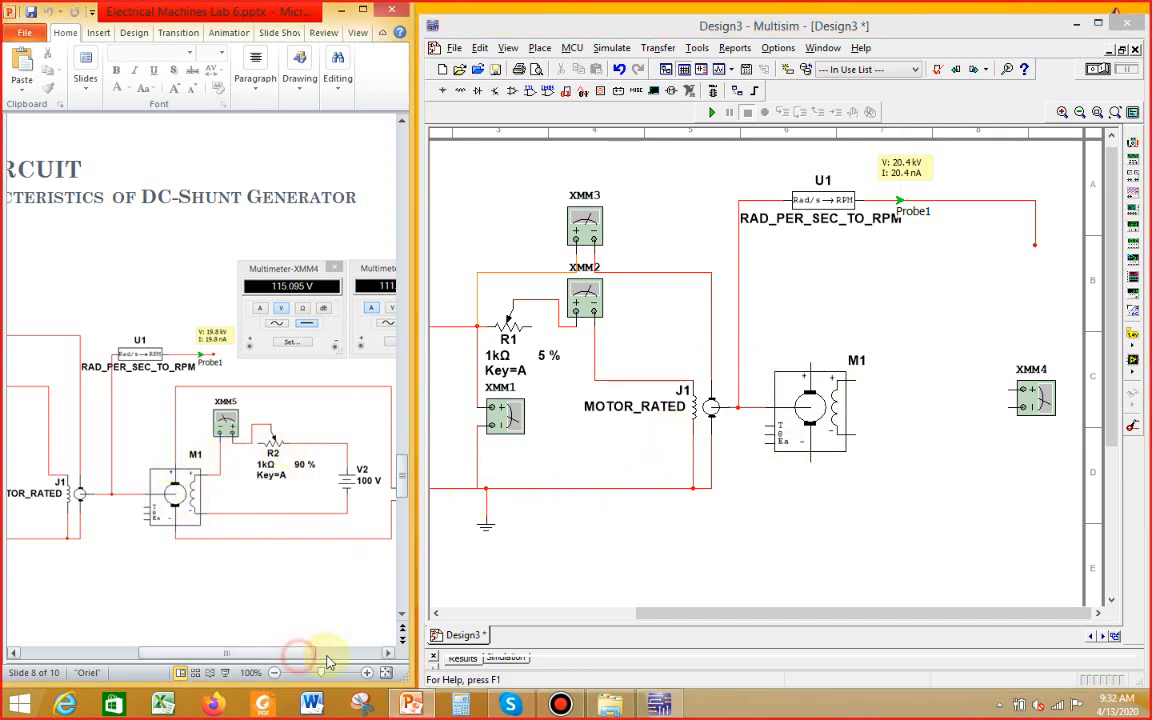
pyautogui.click(308, 652)
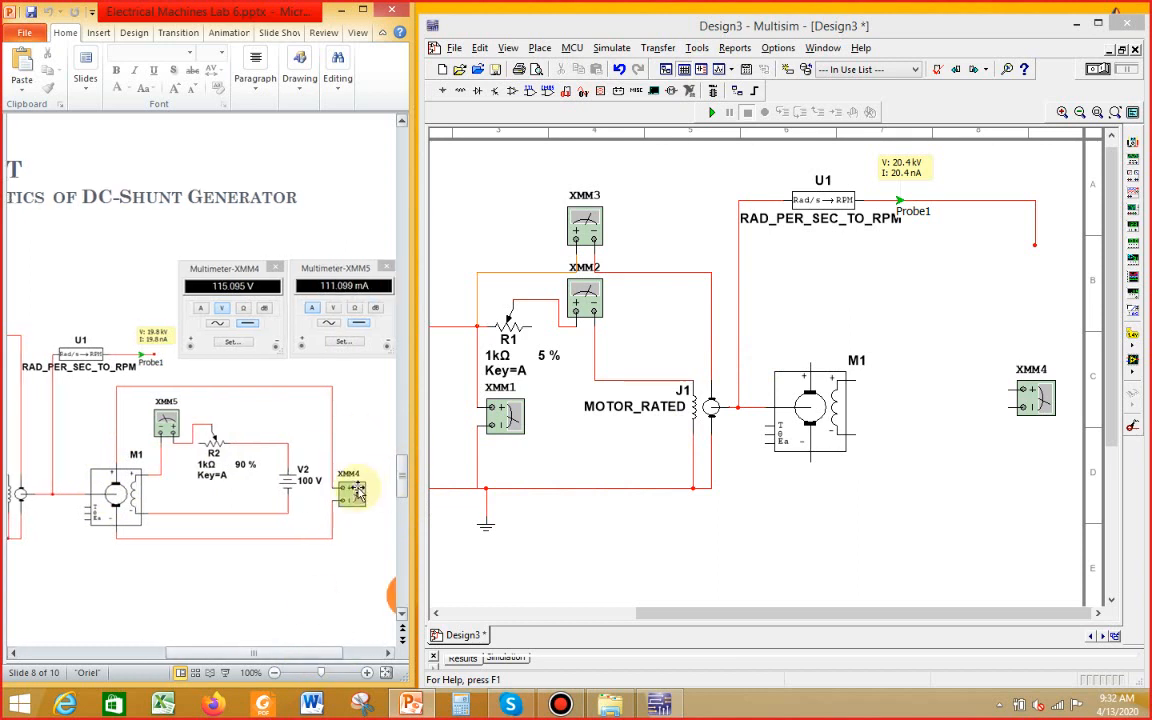
pyautogui.click(811, 360)
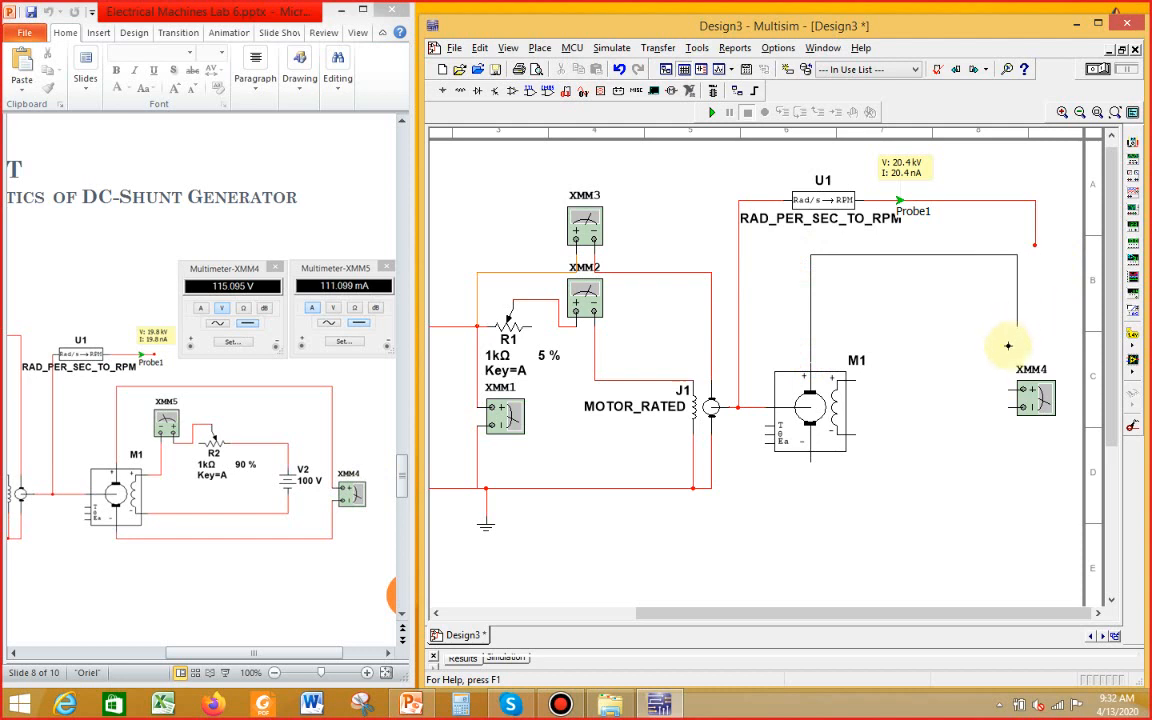
pyautogui.click(1008, 389)
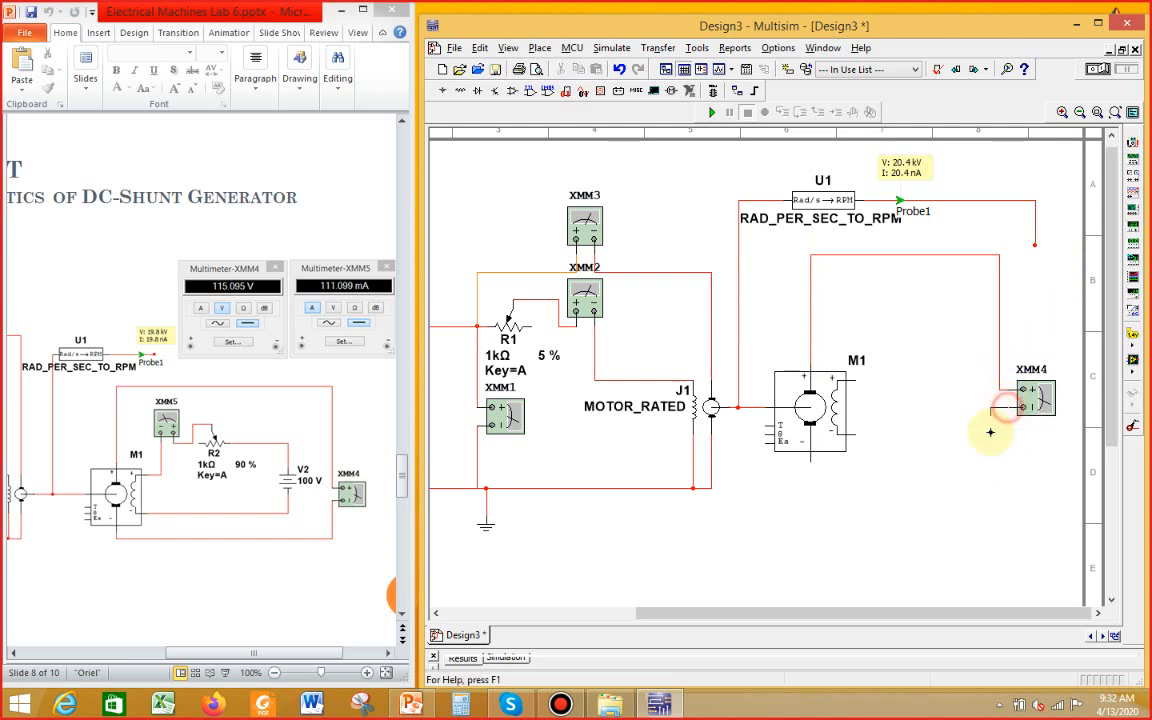
# Wire multimeter XMM4's negative terminal around below M1 to M1's negative armature terminal, and inspect XMM4's measurement settings
pyautogui.click(999, 538)
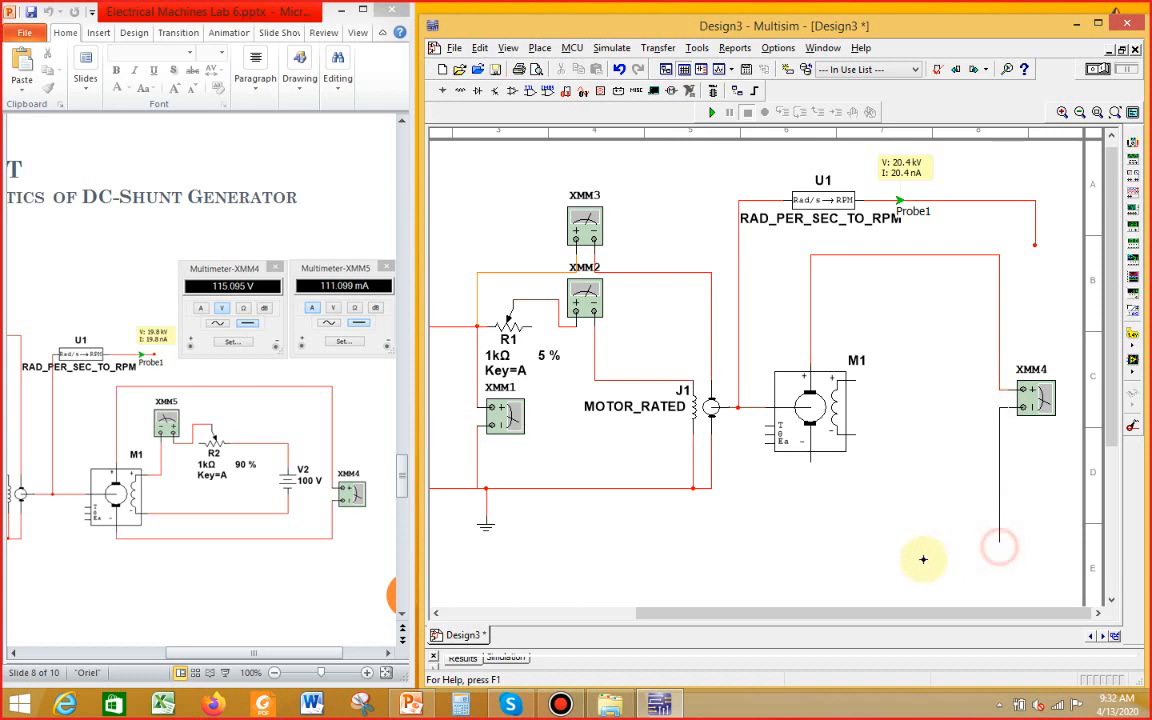
pyautogui.click(814, 540)
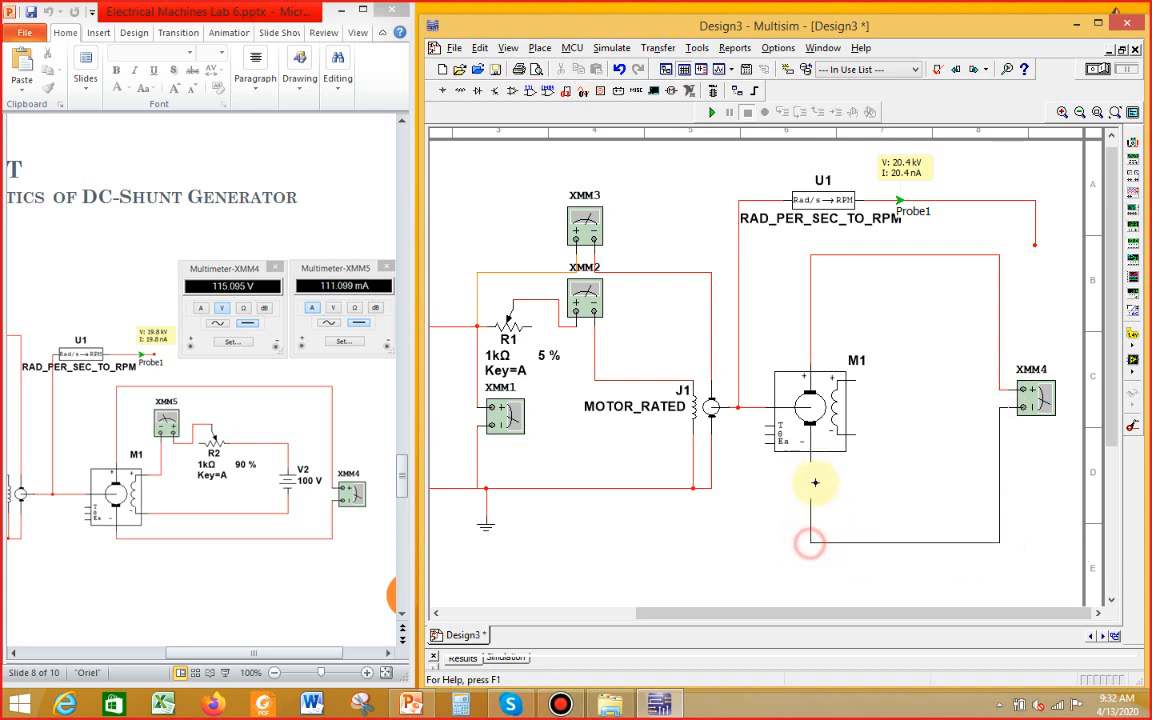
pyautogui.click(811, 457)
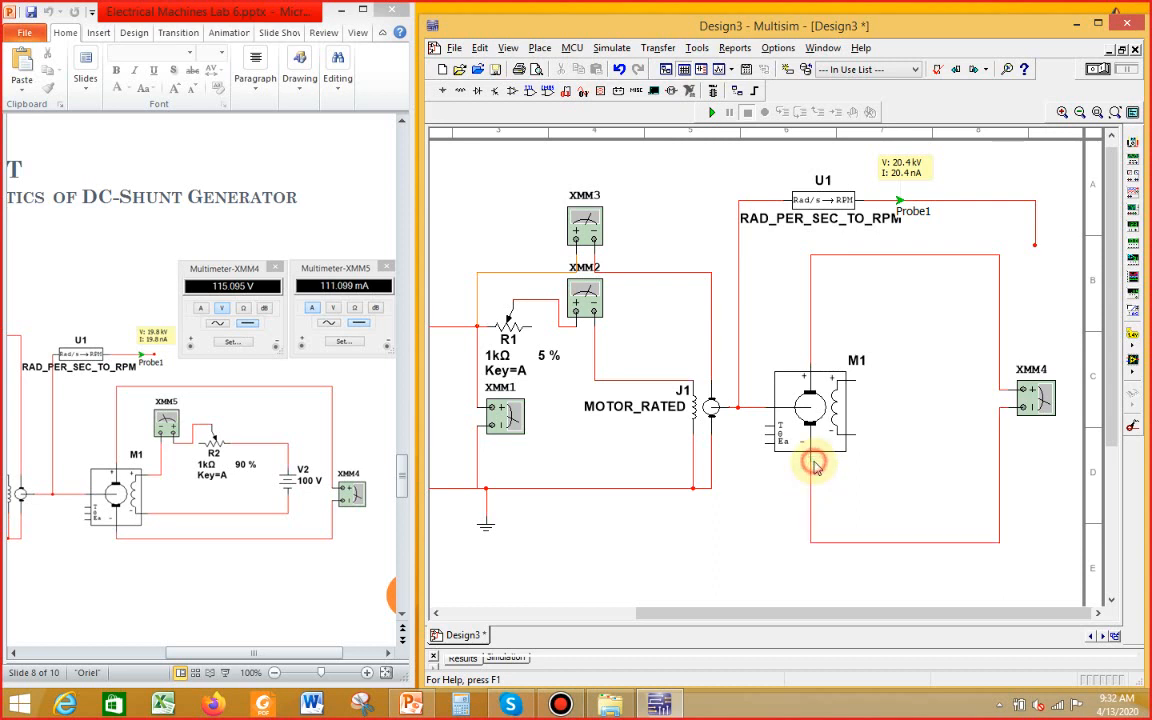
pyautogui.doubleClick(1037, 401)
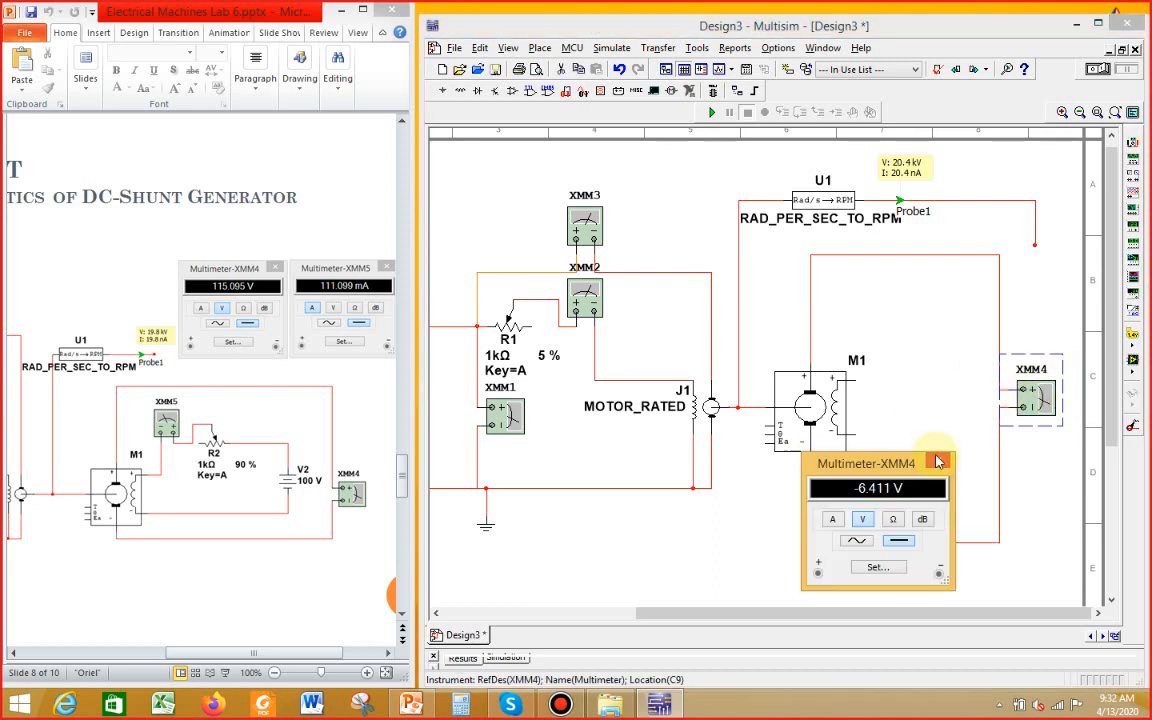
pyautogui.moveTo(938, 461); pyautogui.dragTo(735, 296)
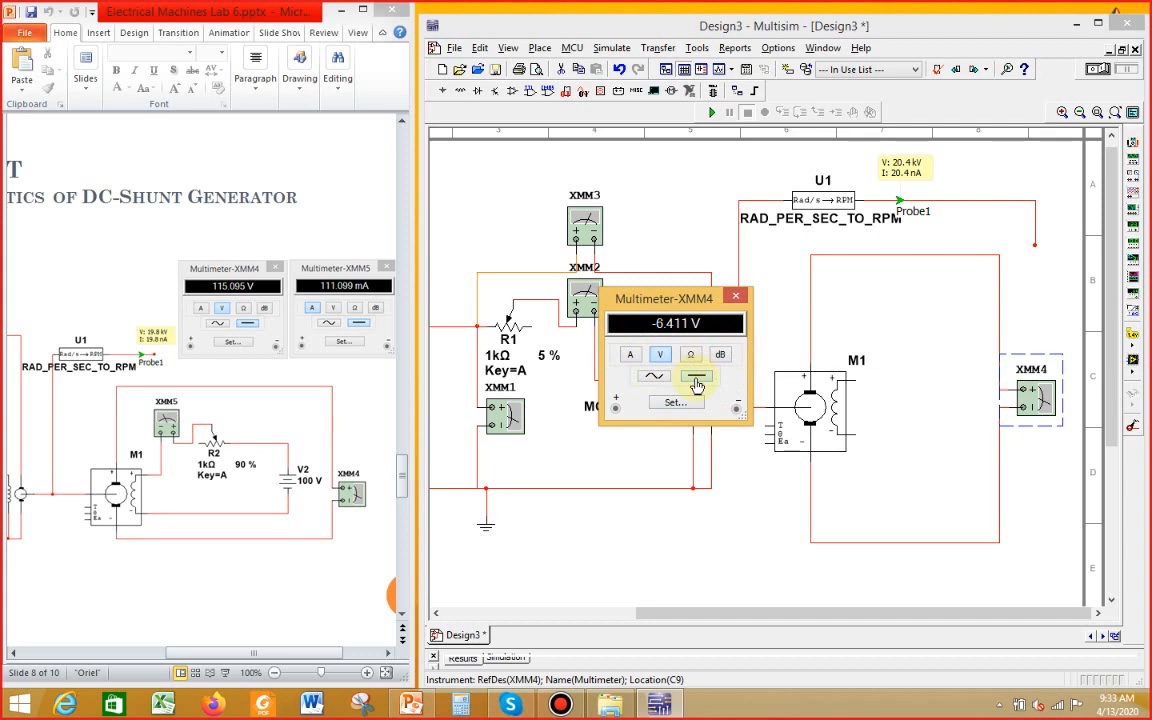
# Switch to Skype to review the lab call's participant list, return to Multisim and close multimeter XMM4's readout
pyautogui.click(510, 705)
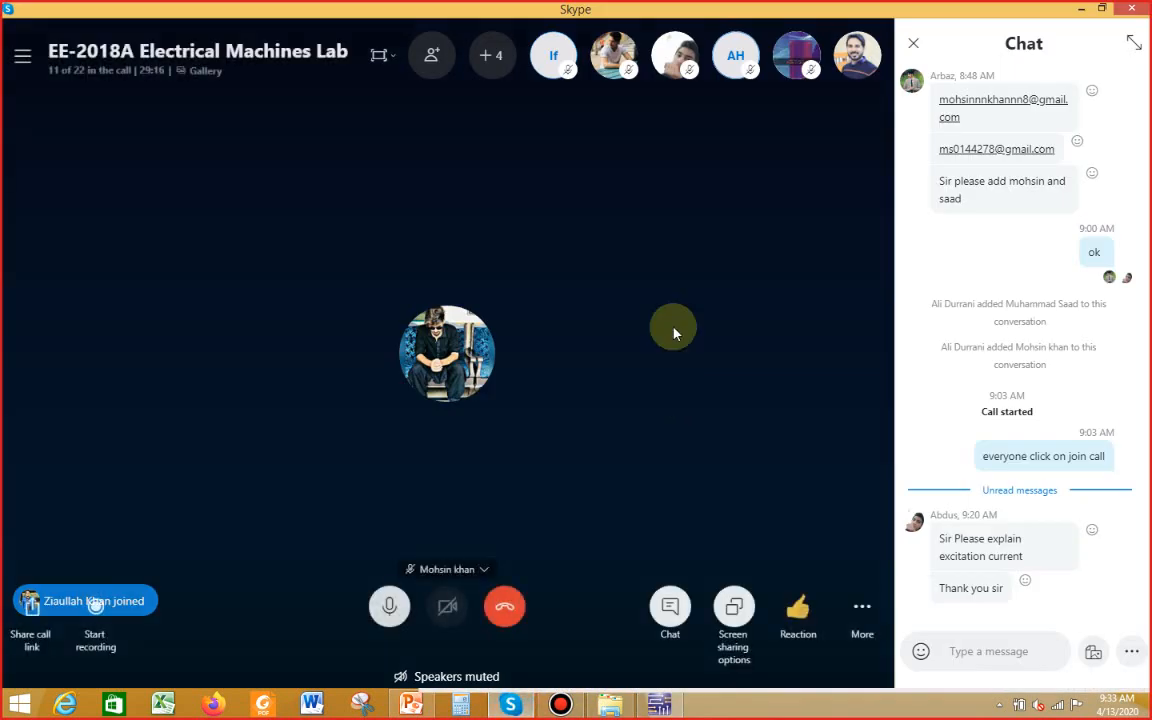
pyautogui.click(478, 62)
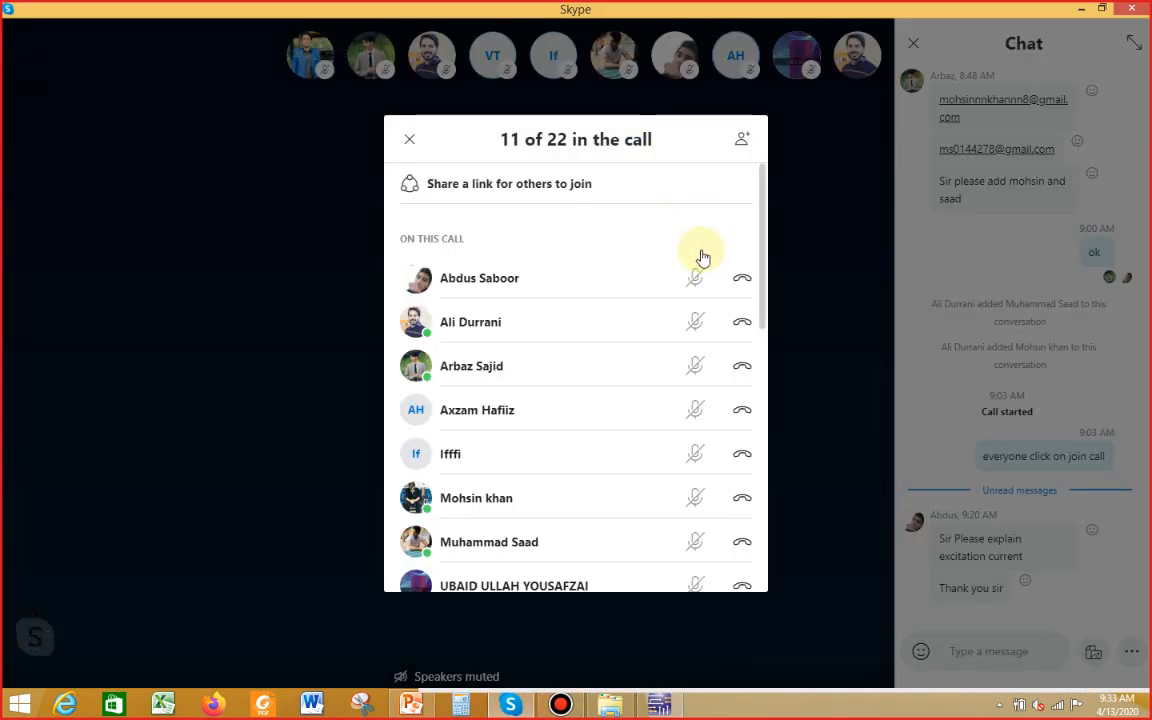
pyautogui.scroll(-4, 697, 262)
pyautogui.scroll(-2, 700, 268)
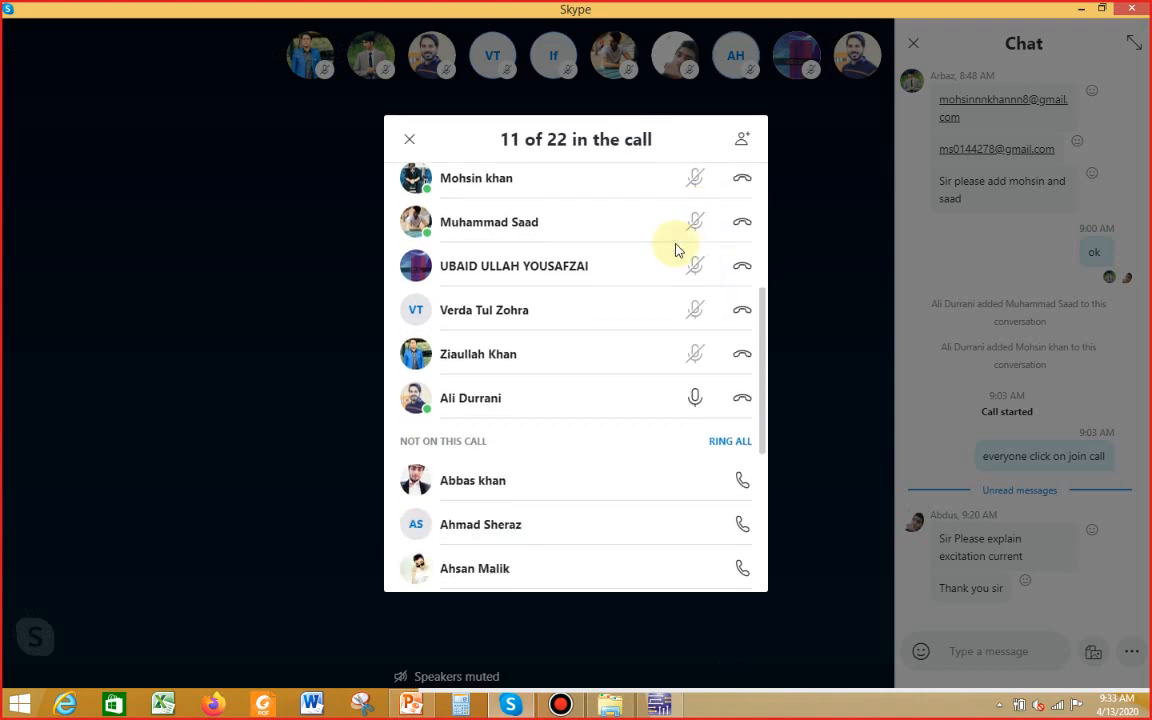
pyautogui.click(407, 143)
pyautogui.click(513, 706)
pyautogui.moveTo(675, 303); pyautogui.dragTo(563, 35)
pyautogui.click(622, 31)
pyautogui.click(1055, 318)
pyautogui.click(1036, 400)
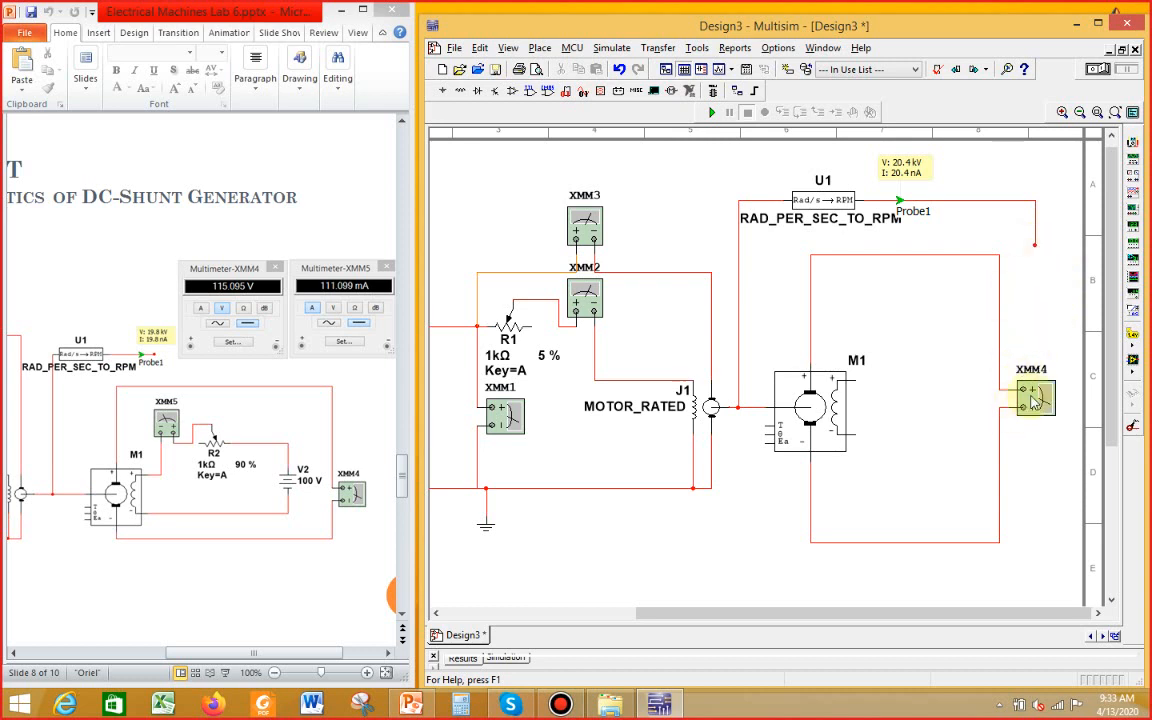
pyautogui.click(1133, 145)
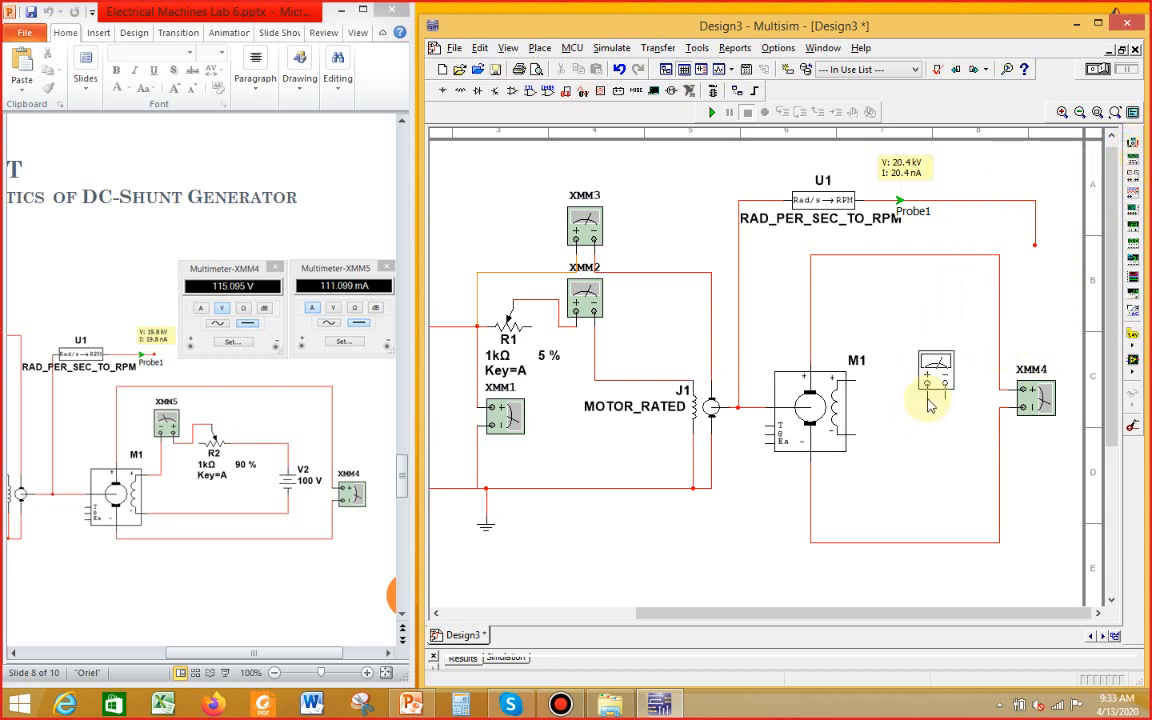
pyautogui.click(942, 375)
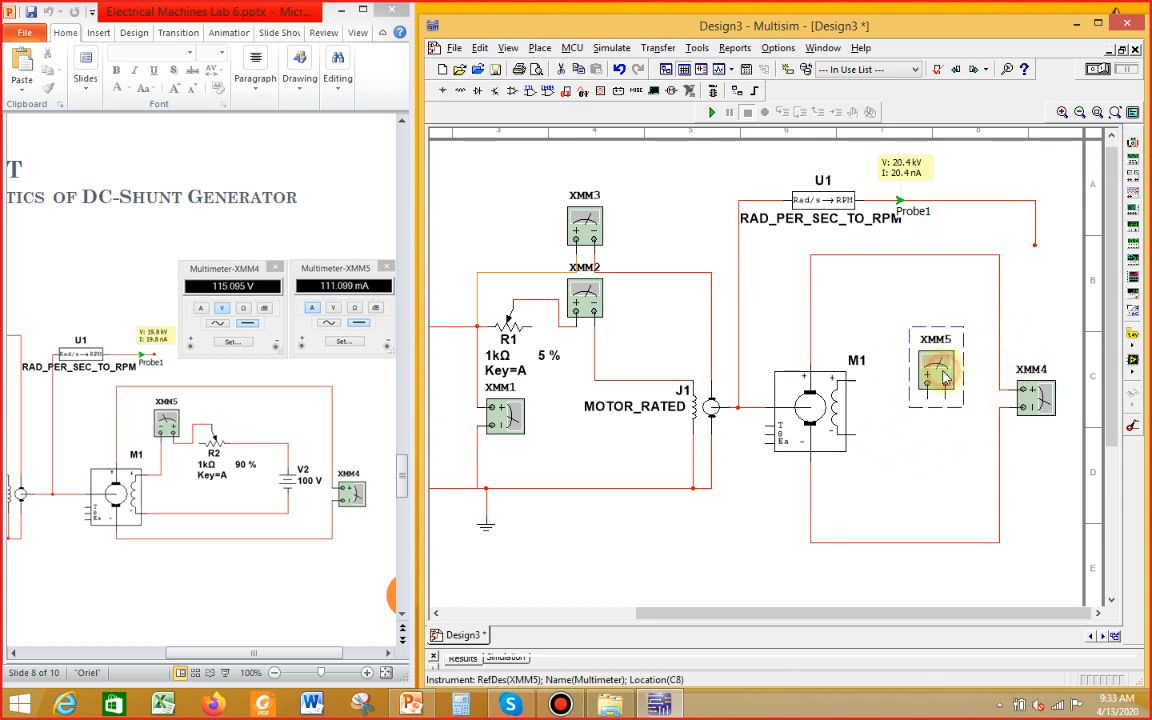
pyautogui.press('Delete')
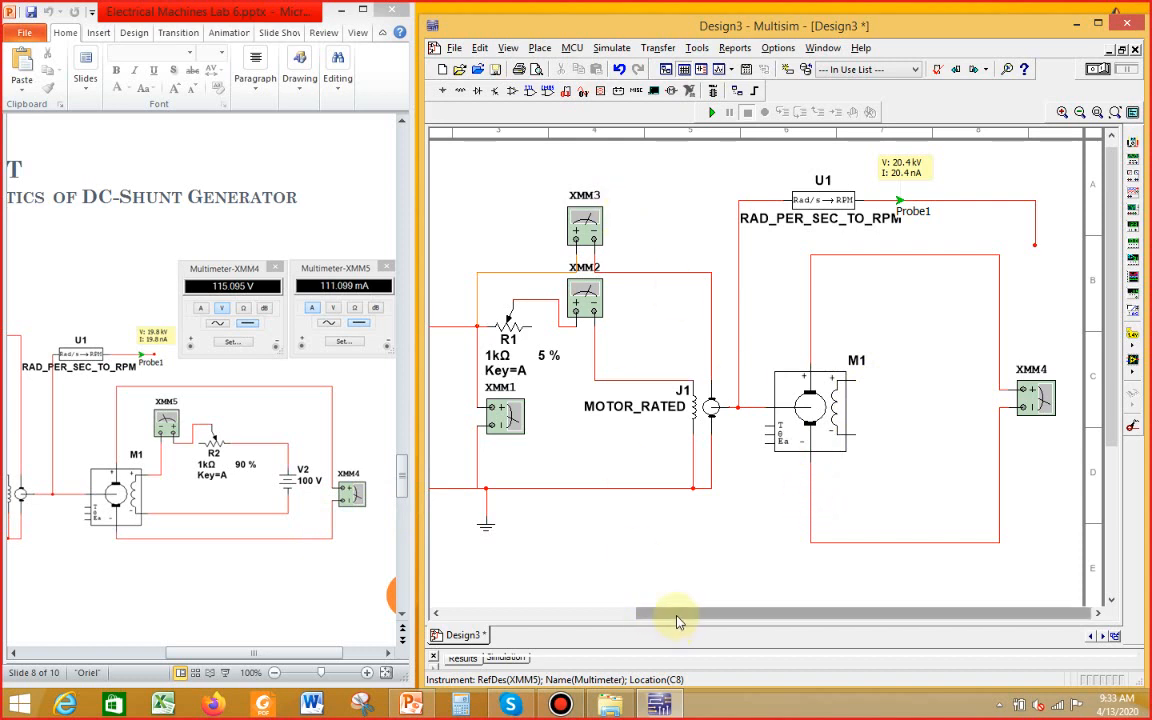
# Place one DC_POWER source from the Sources group's POWER_SOURCES family between M1 and multimeter XMM4
pyautogui.click(540, 48)
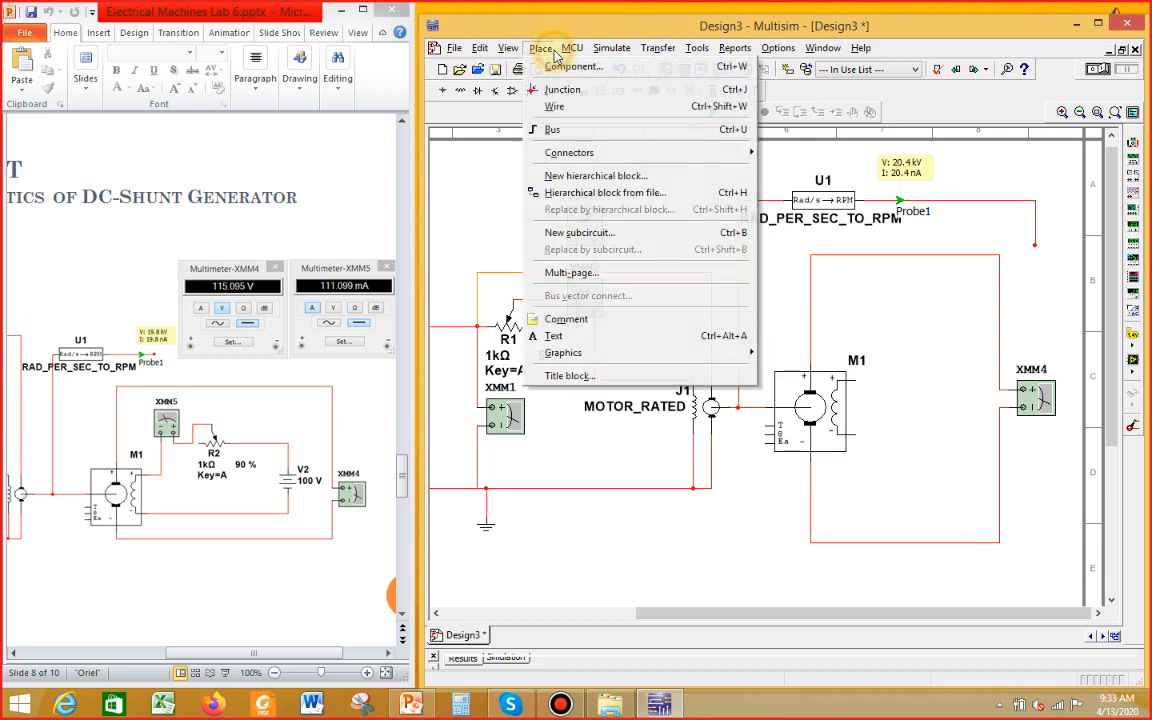
pyautogui.click(689, 67)
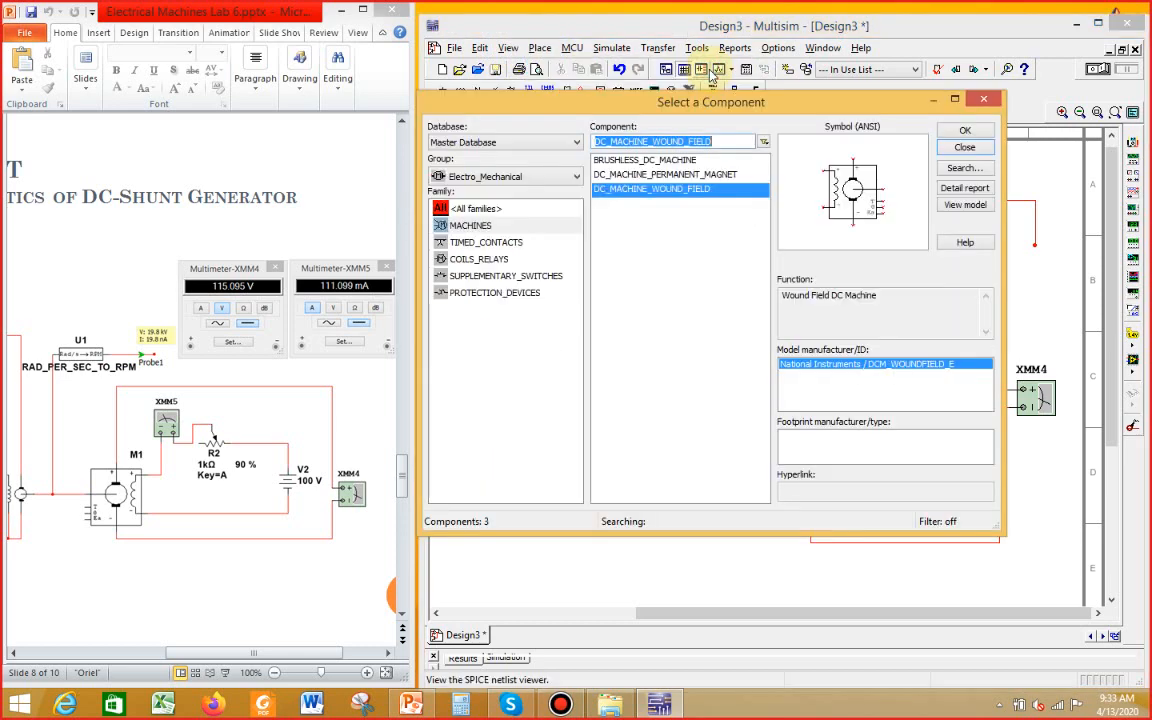
pyautogui.click(505, 176)
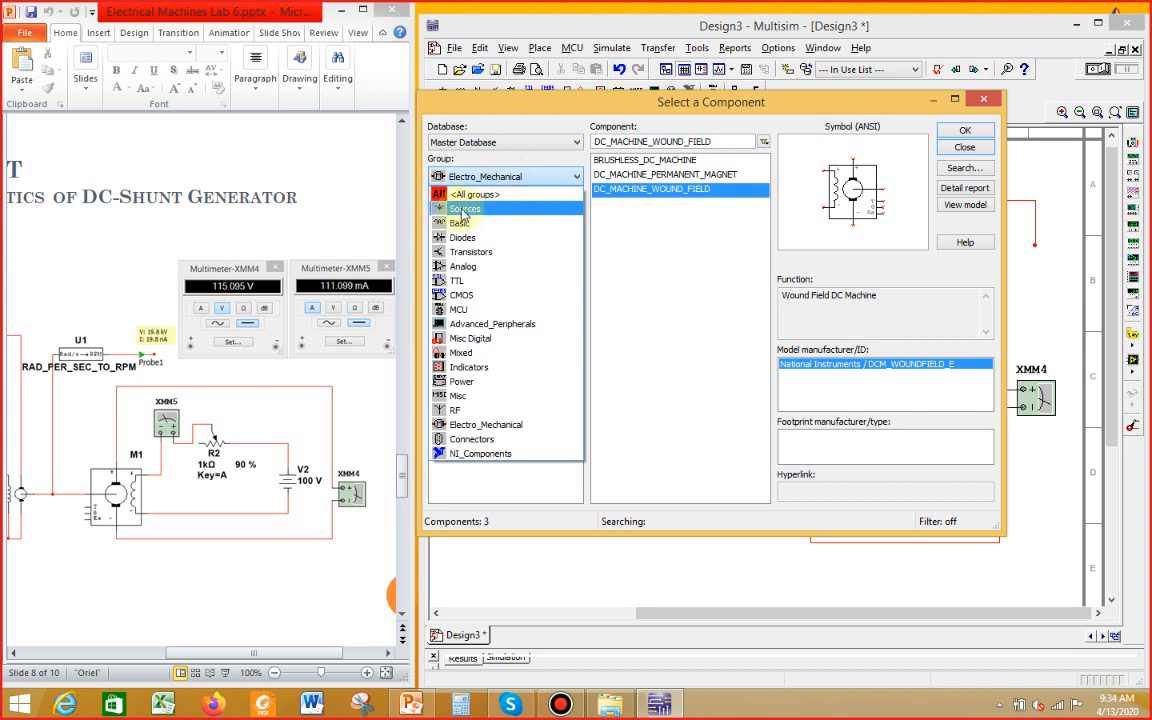
pyautogui.click(463, 209)
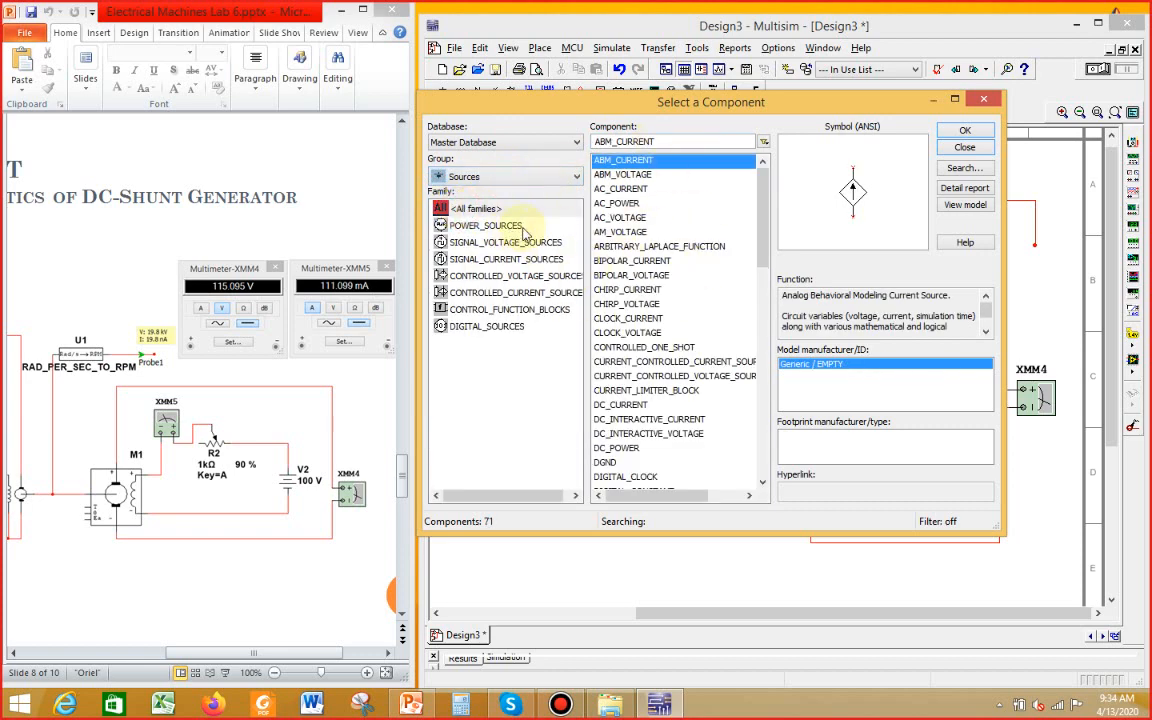
pyautogui.click(482, 226)
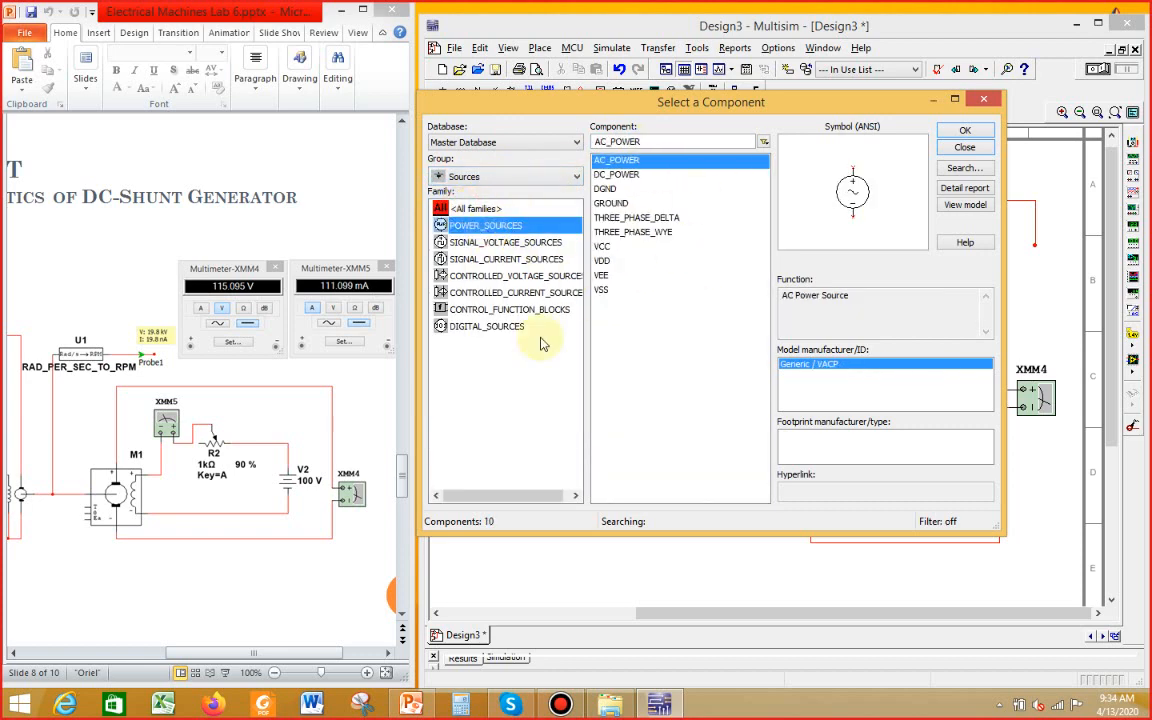
pyautogui.click(615, 175)
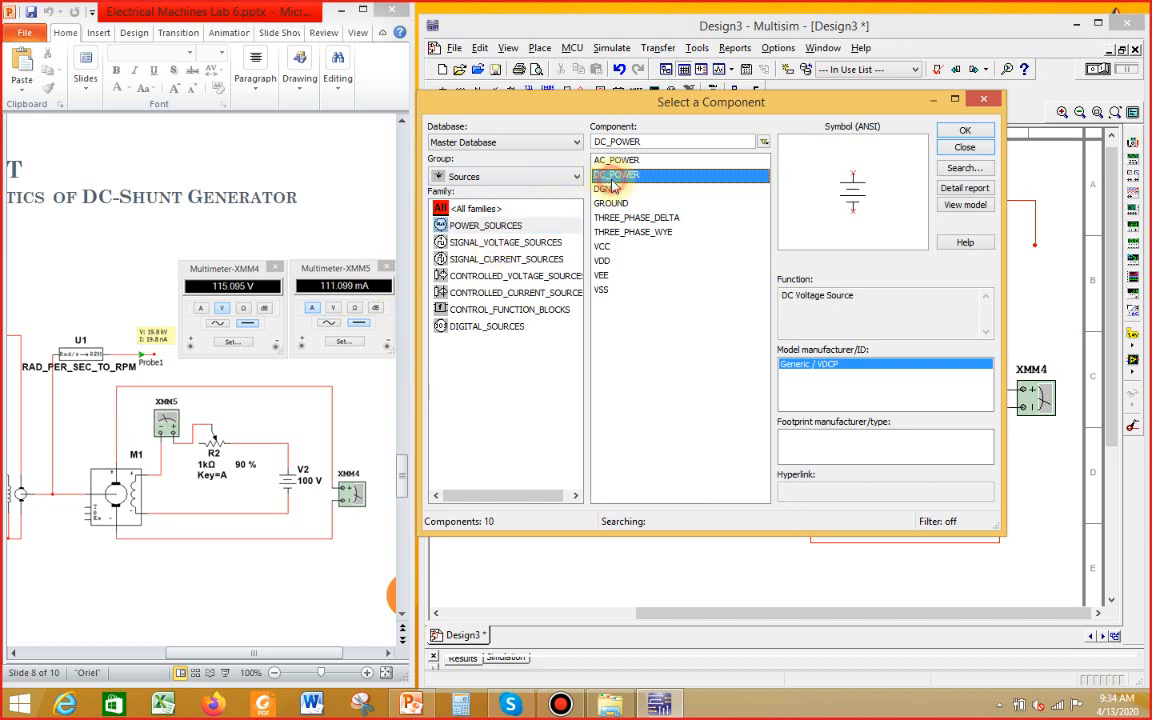
pyautogui.click(965, 131)
pyautogui.click(955, 432)
pyautogui.click(975, 145)
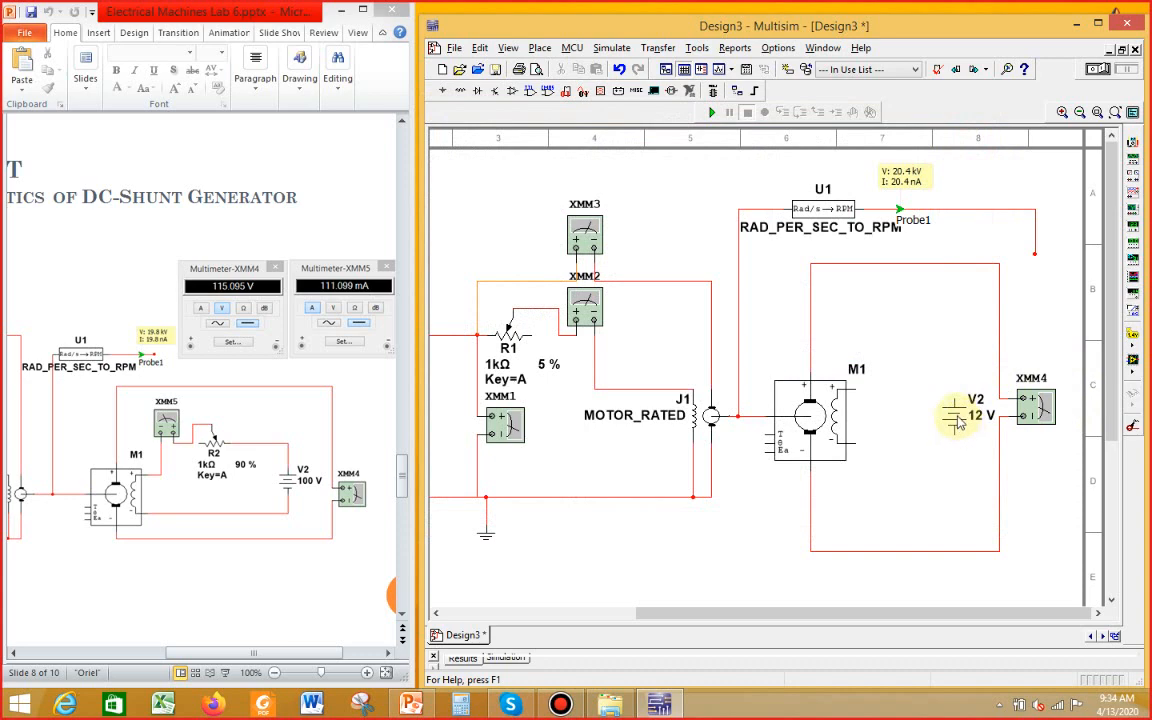
# Set the voltage of DC source V2 to 100 V
pyautogui.doubleClick(957, 423)
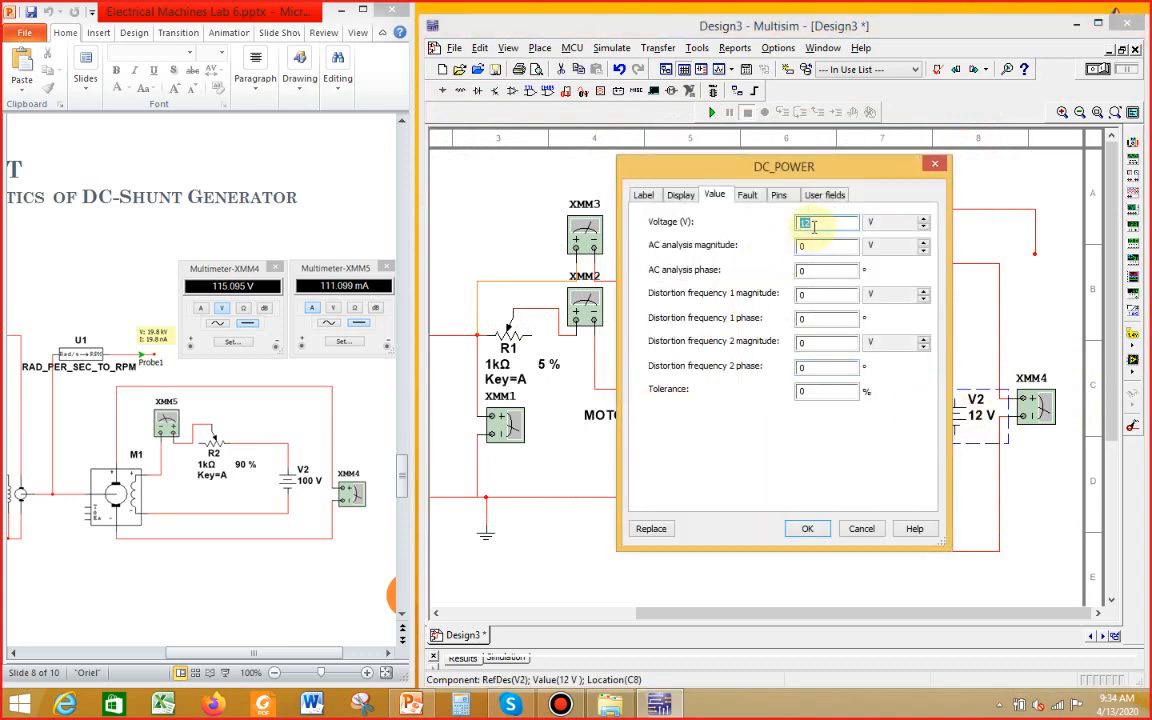
pyautogui.write('100')
pyautogui.click(807, 528)
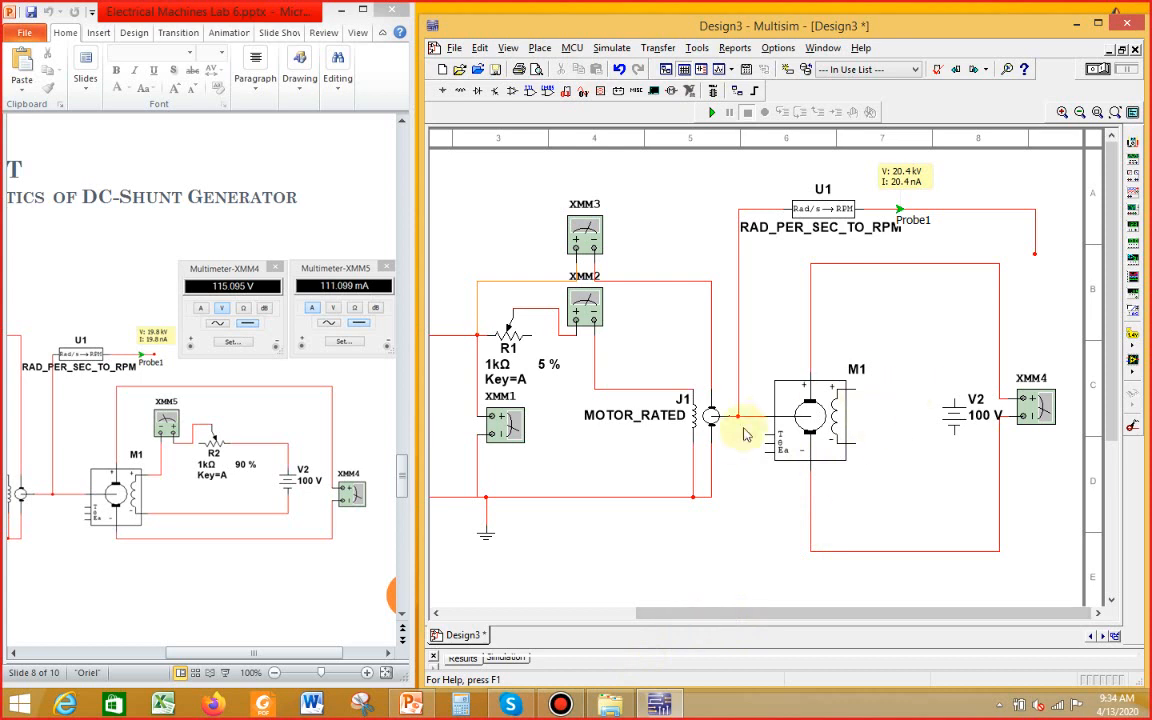
# Place a 1k potentiometer from the Basic group's POTENTIOMETER family between M1 and V2, above their level
pyautogui.click(514, 335)
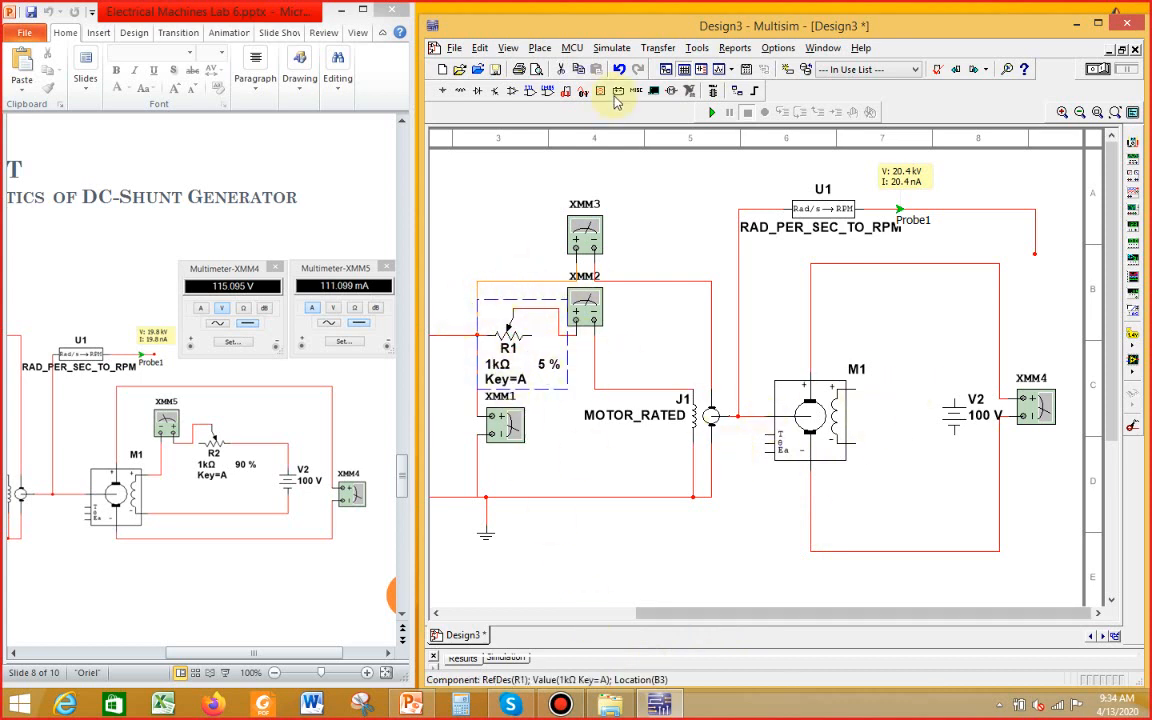
pyautogui.click(541, 48)
pyautogui.click(550, 75)
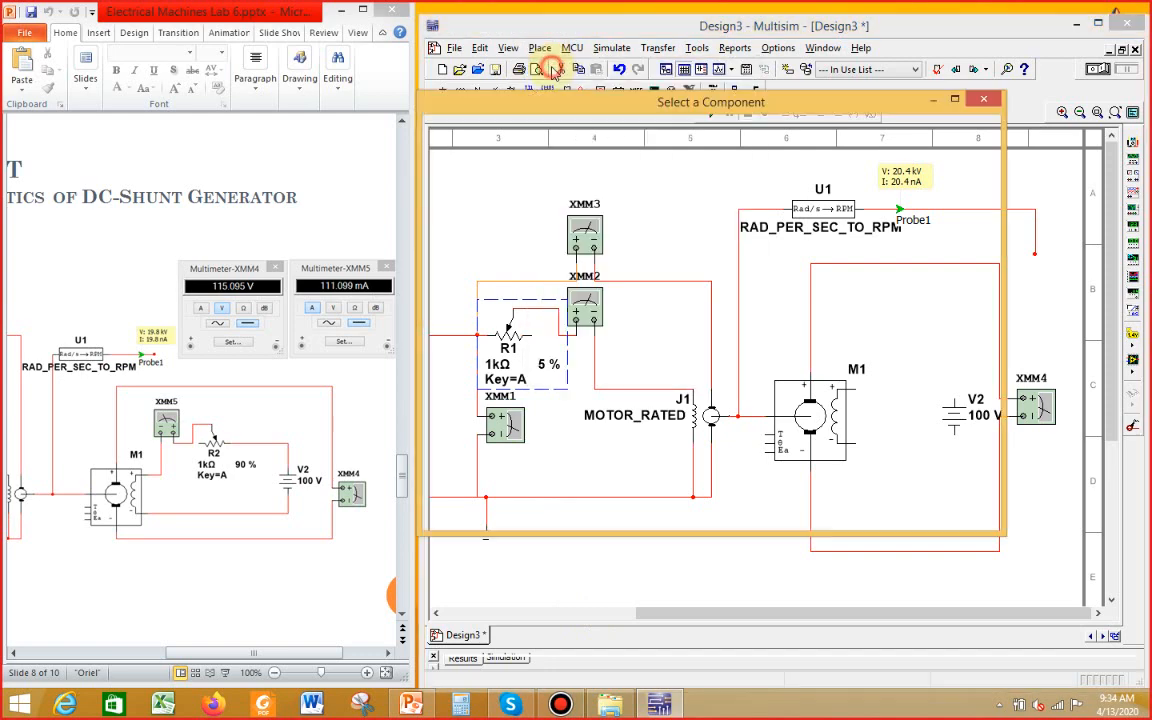
pyautogui.click(534, 179)
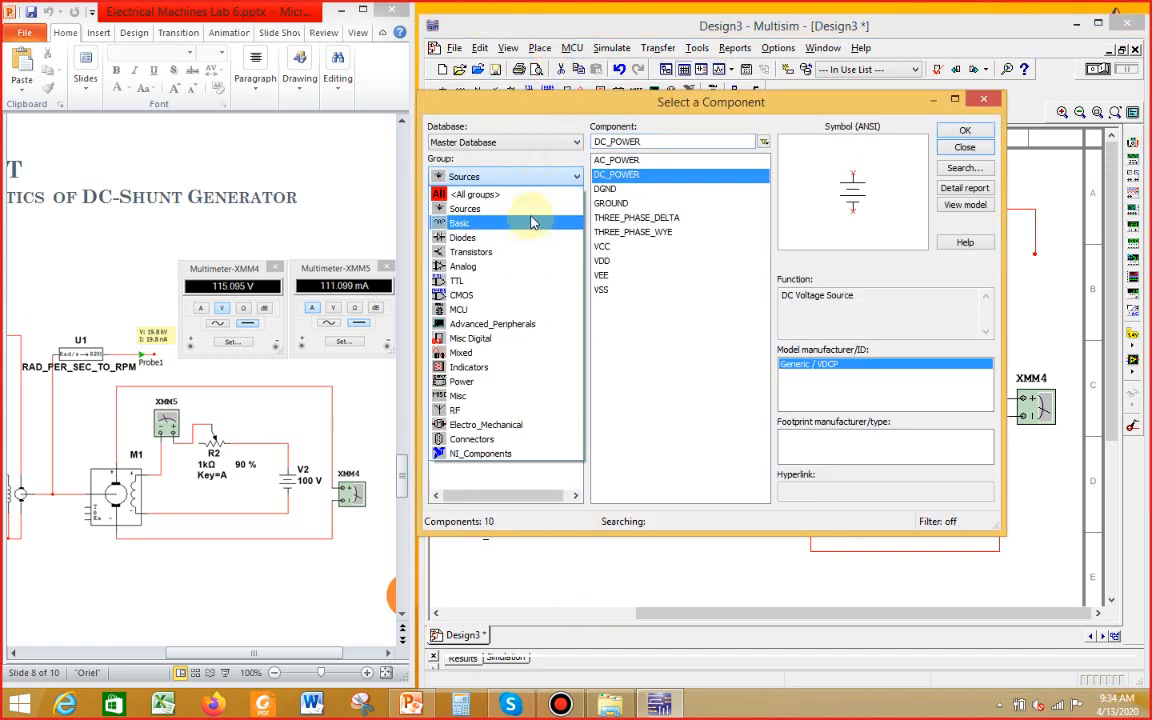
pyautogui.click(531, 223)
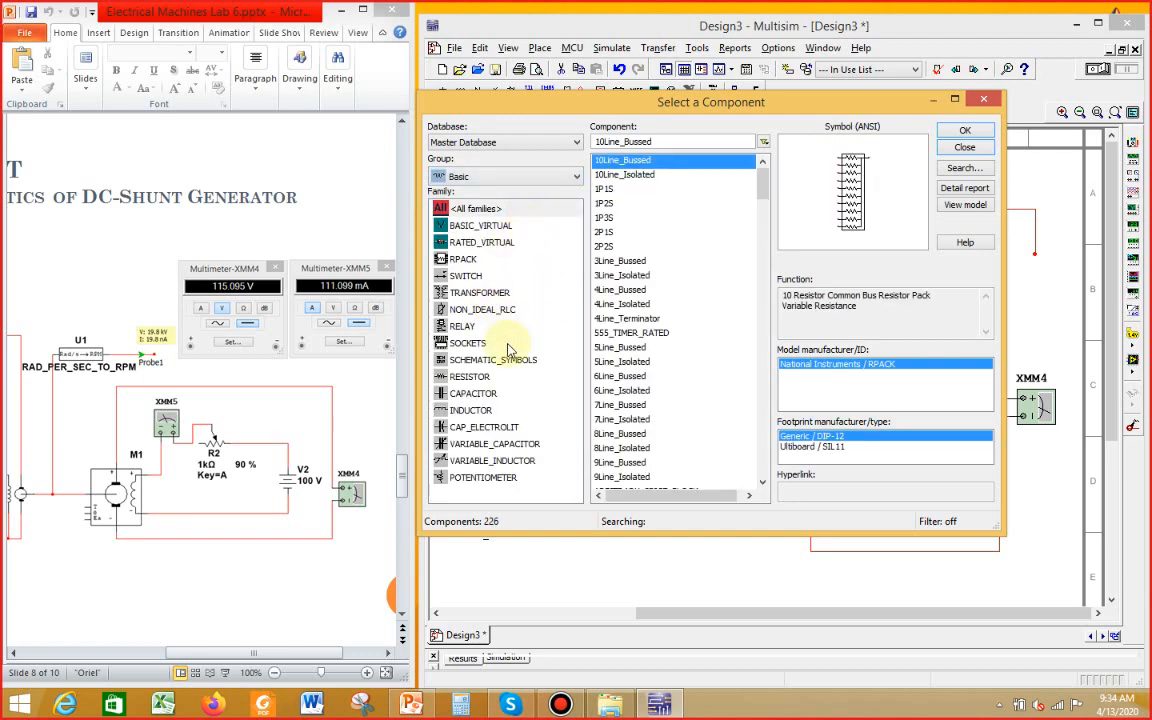
pyautogui.click(495, 477)
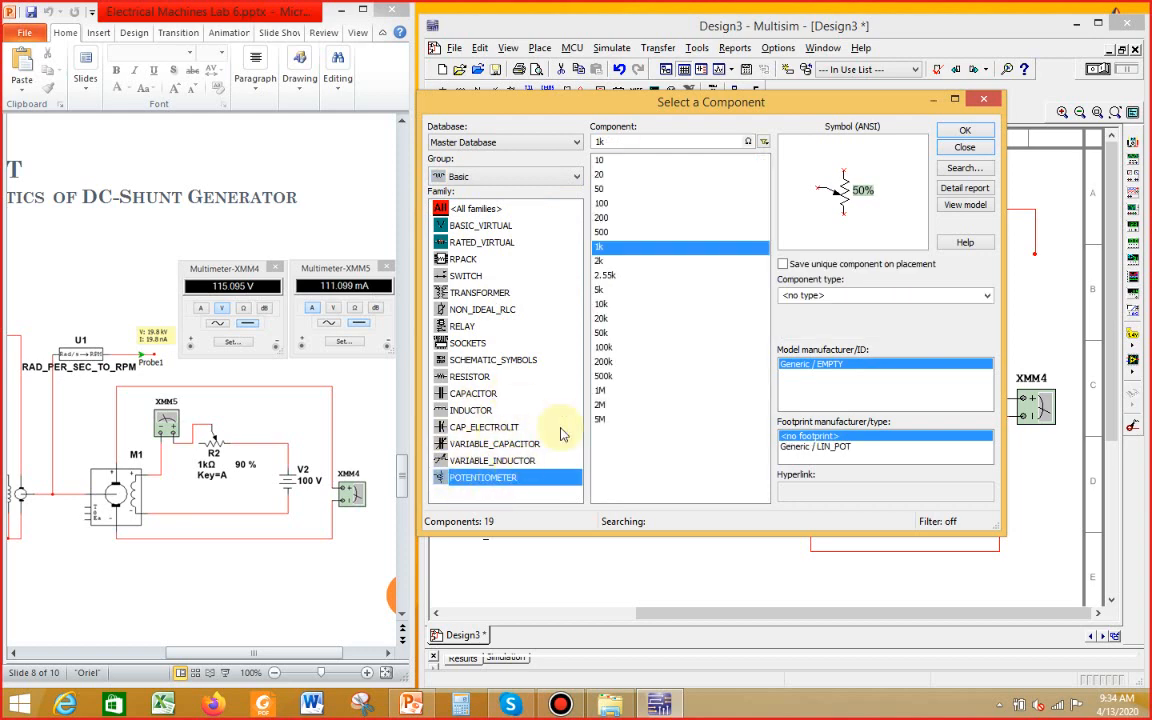
pyautogui.click(965, 135)
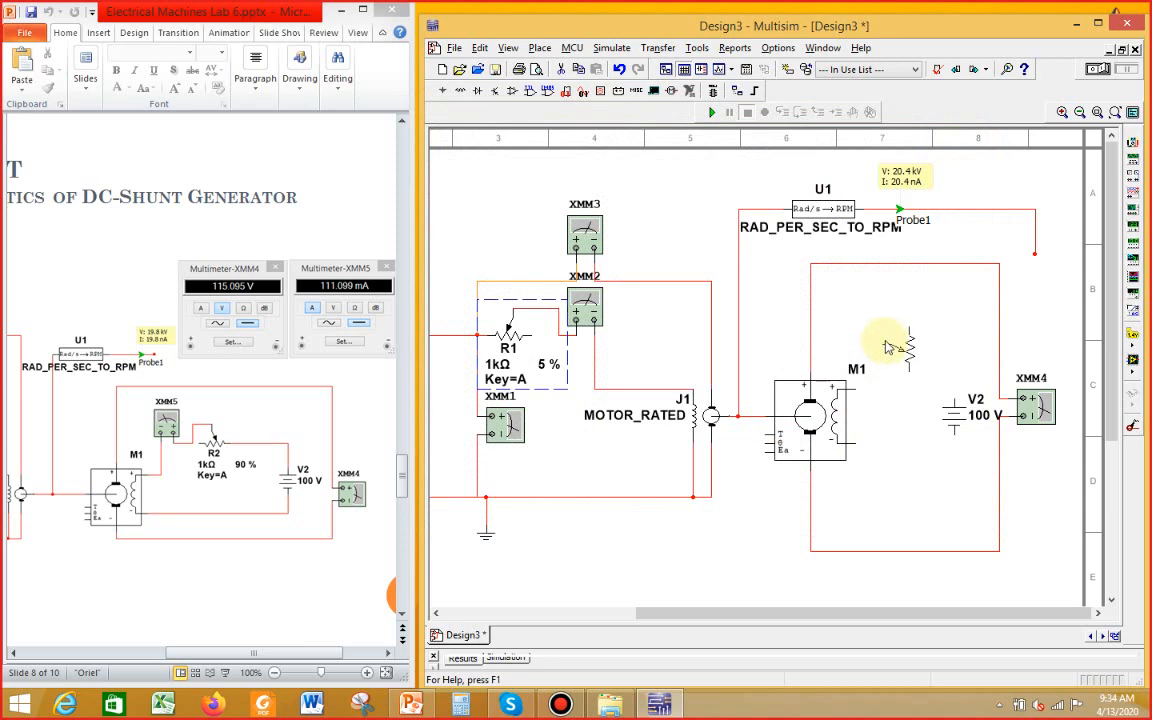
pyautogui.click(887, 343)
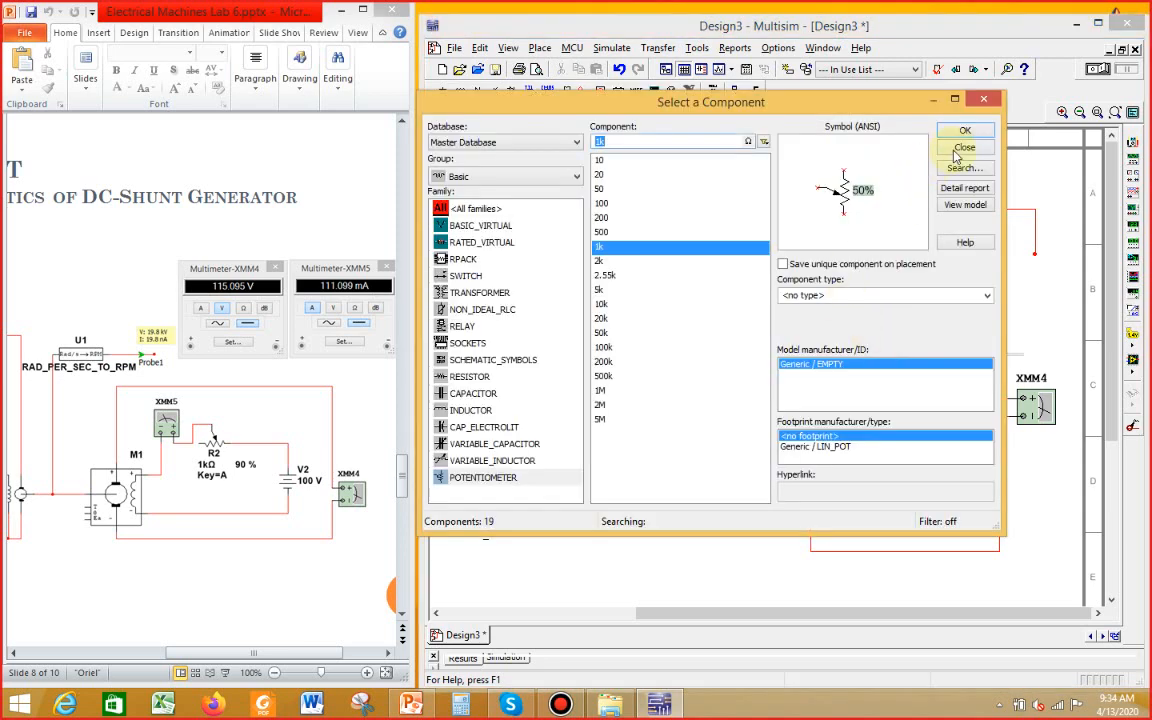
pyautogui.click(955, 149)
# Rotate potentiometer R2 90° clockwise
pyautogui.click(905, 332)
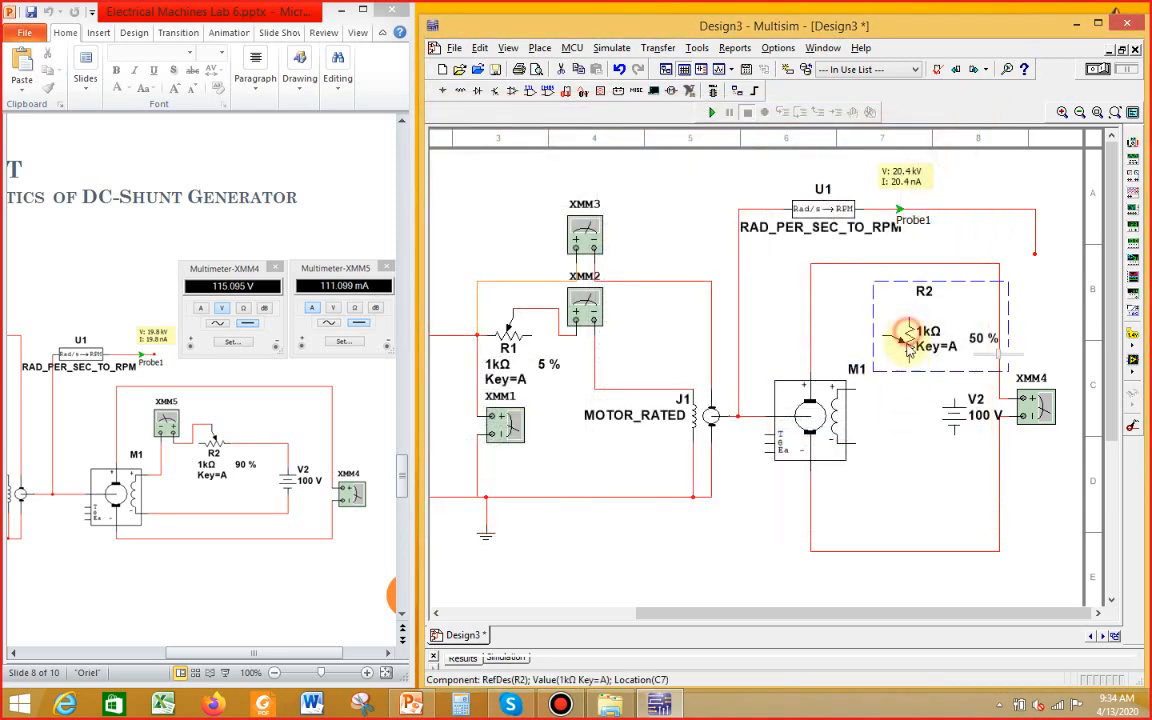
pyautogui.moveTo(913, 340)
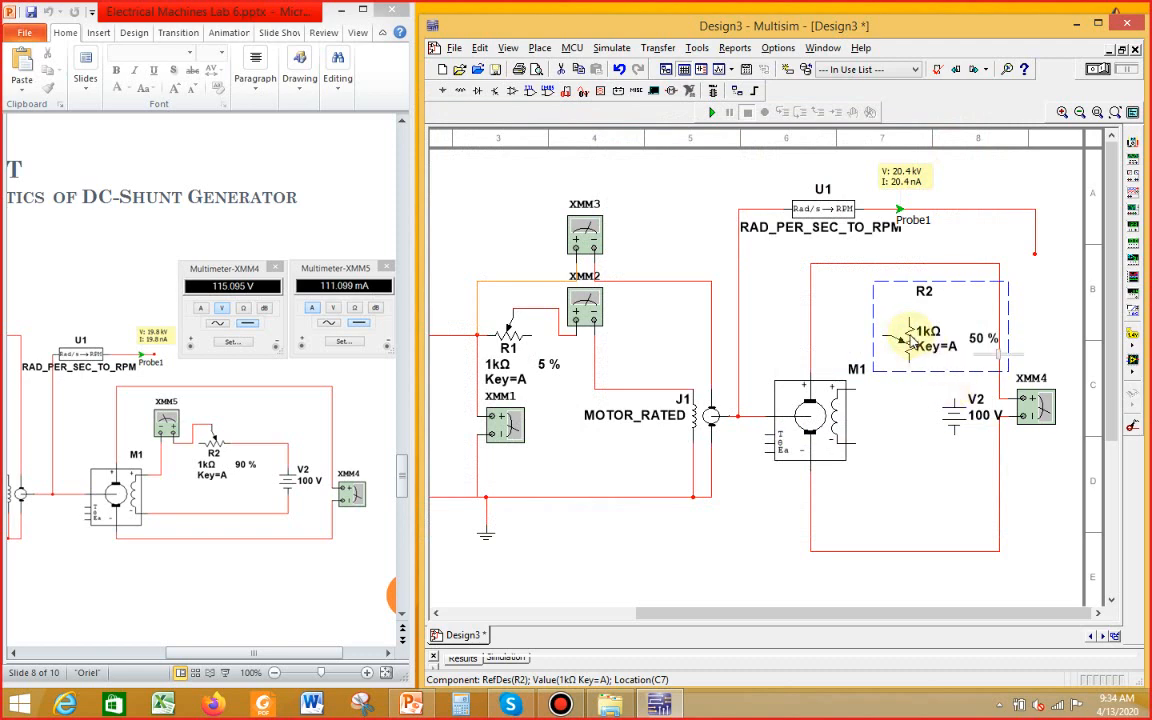
pyautogui.click(918, 411)
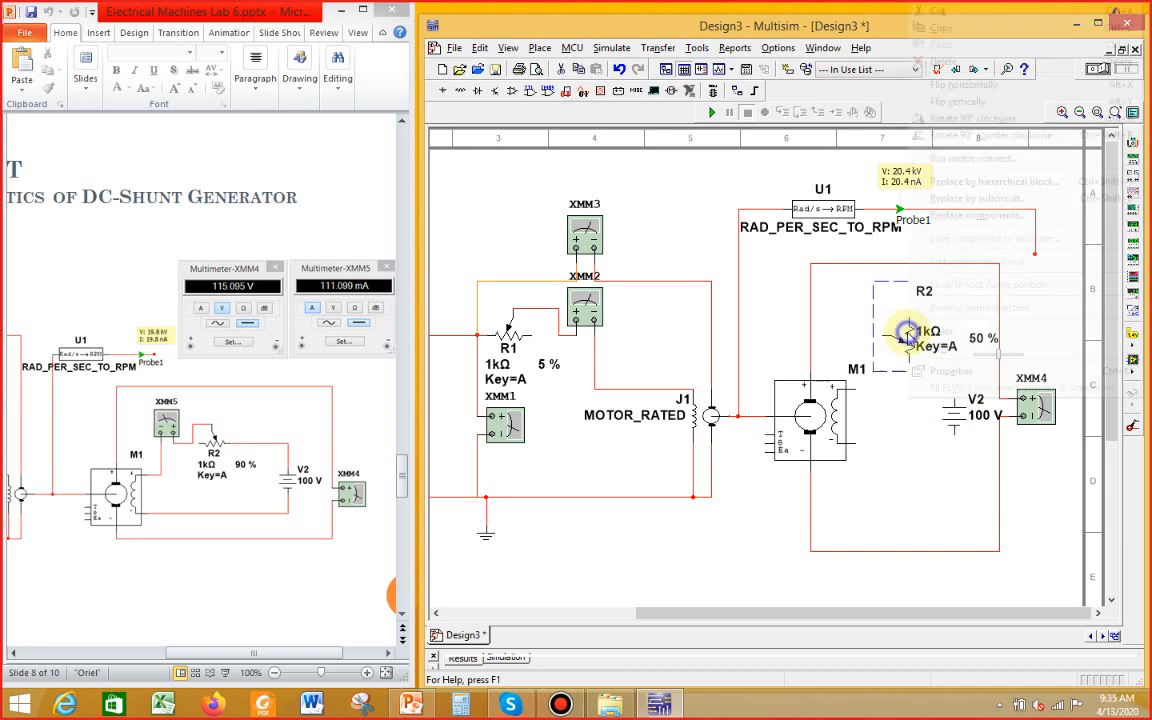
pyautogui.rightClick(907, 343)
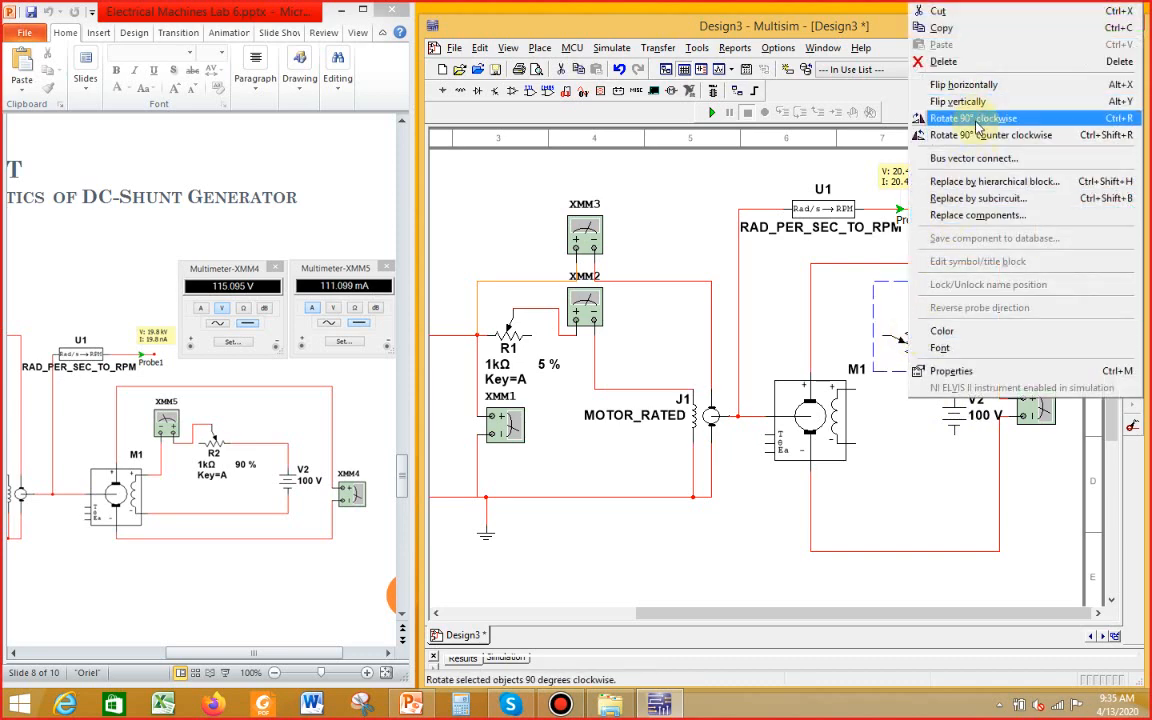
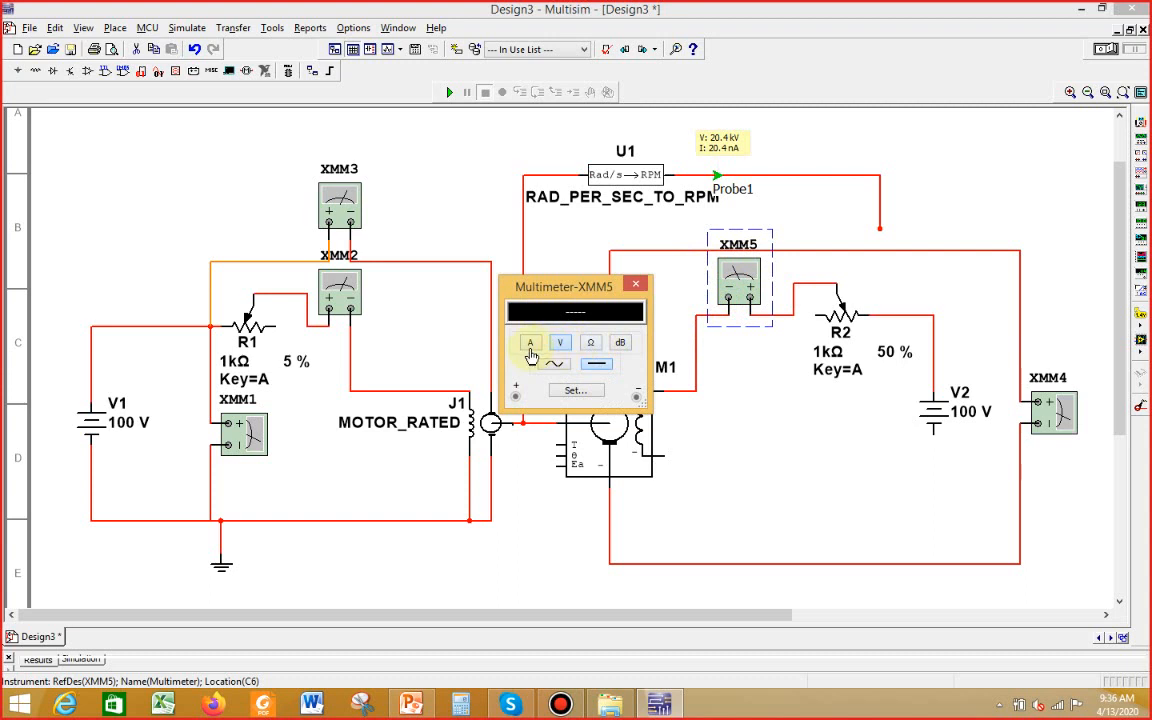
# Set multimeter XMM5 to measure current and close its readout
pyautogui.click(530, 345)
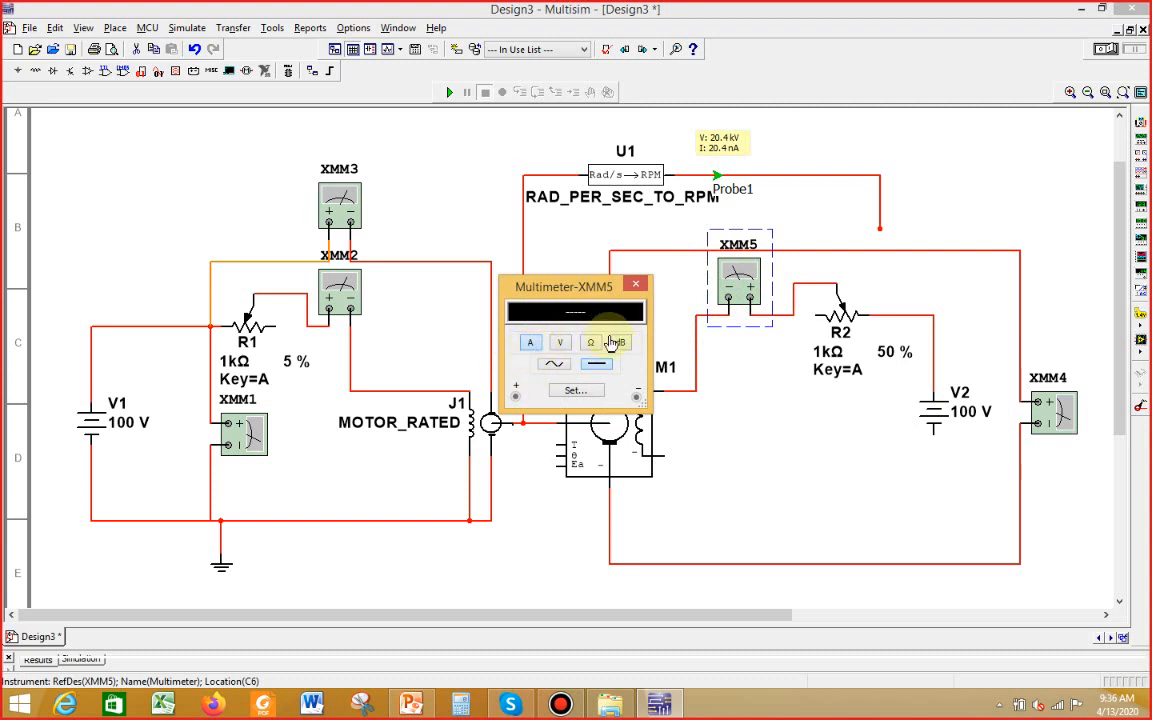
pyautogui.click(635, 284)
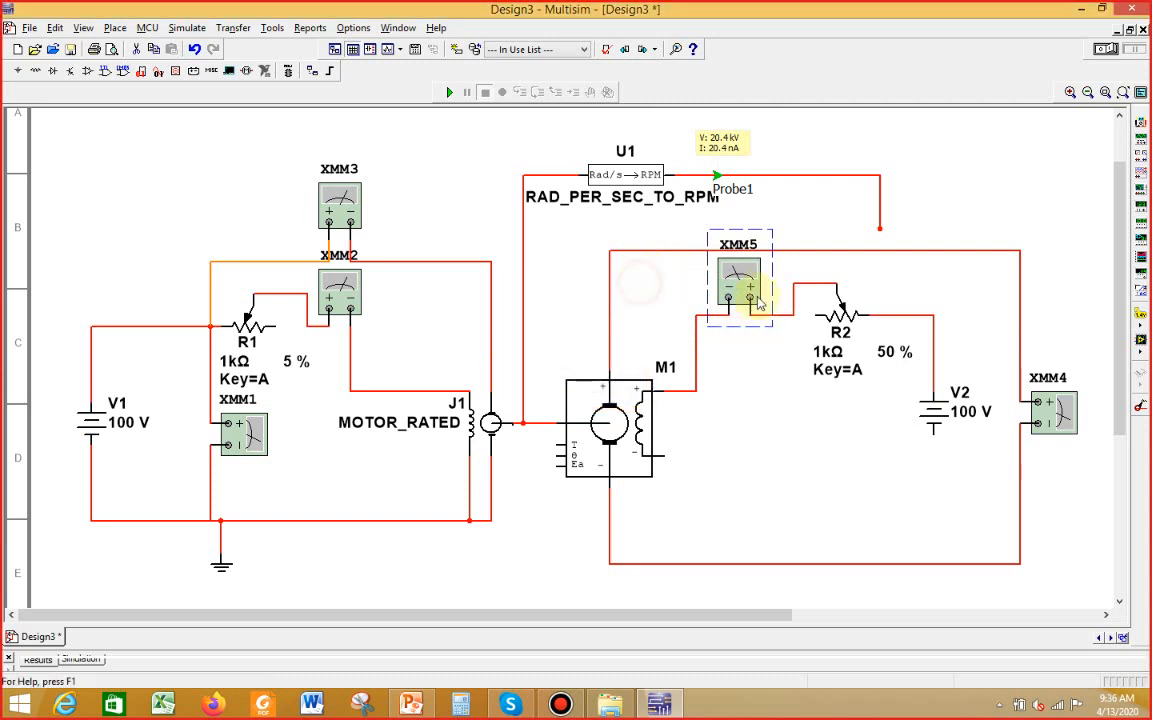
# Wire M1's negative field terminal below the field circuit to V2's negative terminal and set potentiometer R2 to 80 %
pyautogui.click(663, 455)
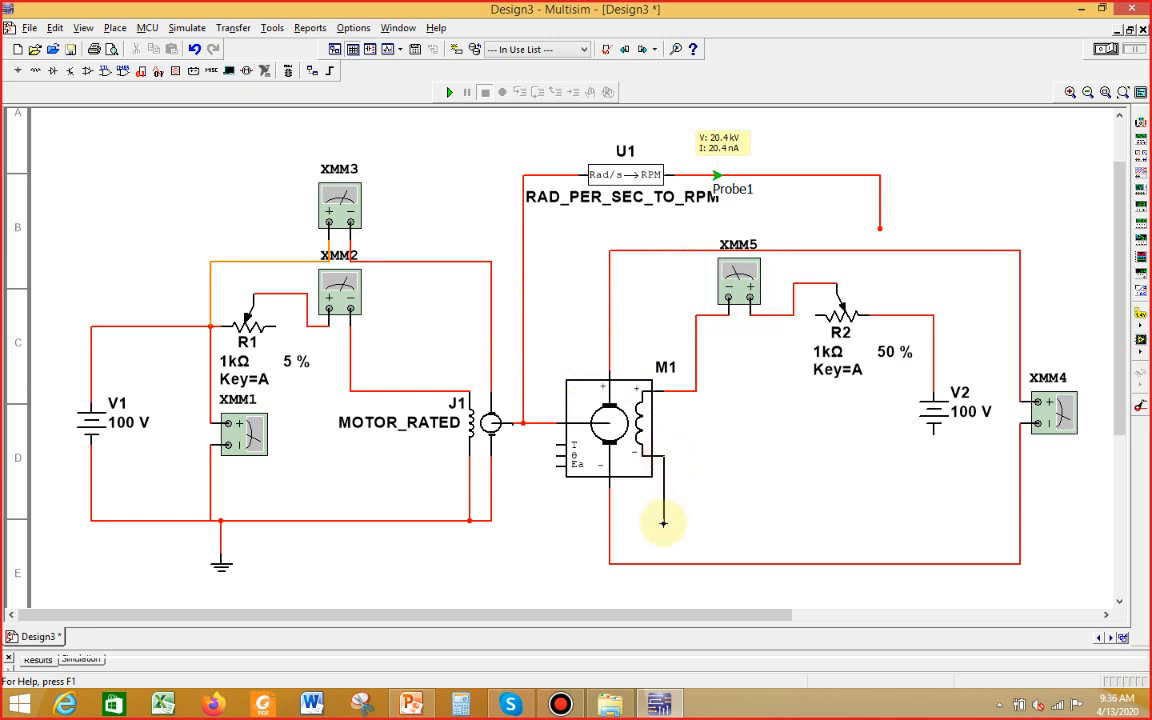
pyautogui.click(663, 529)
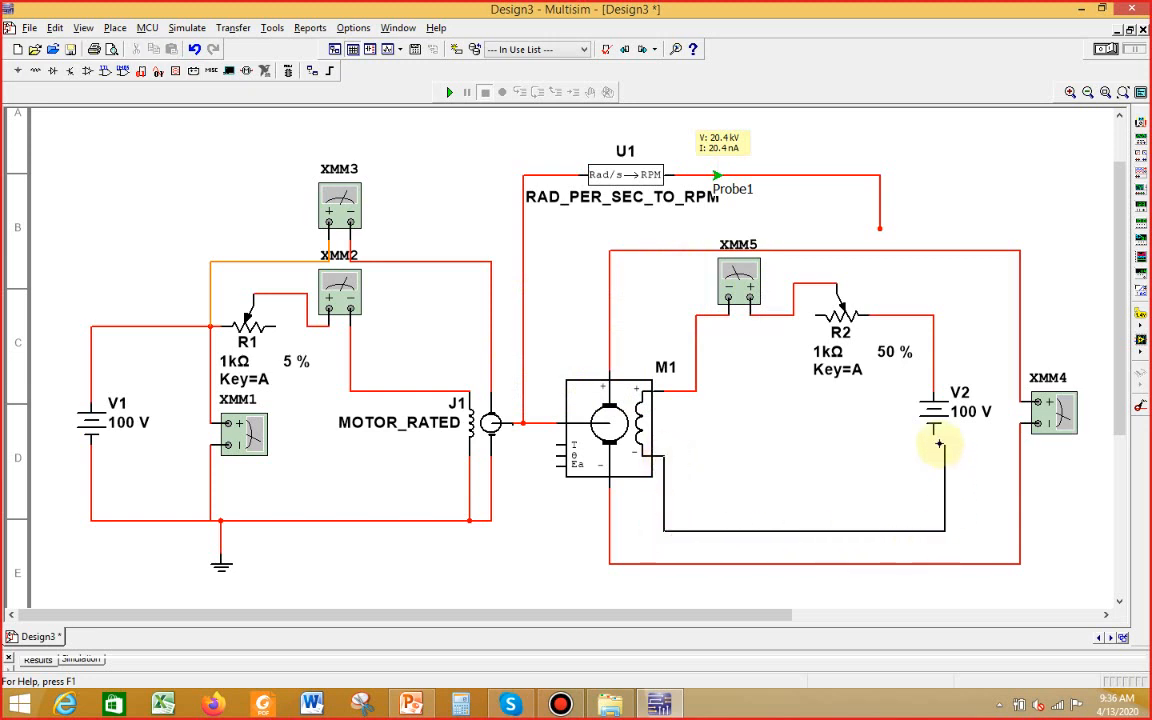
pyautogui.click(932, 432)
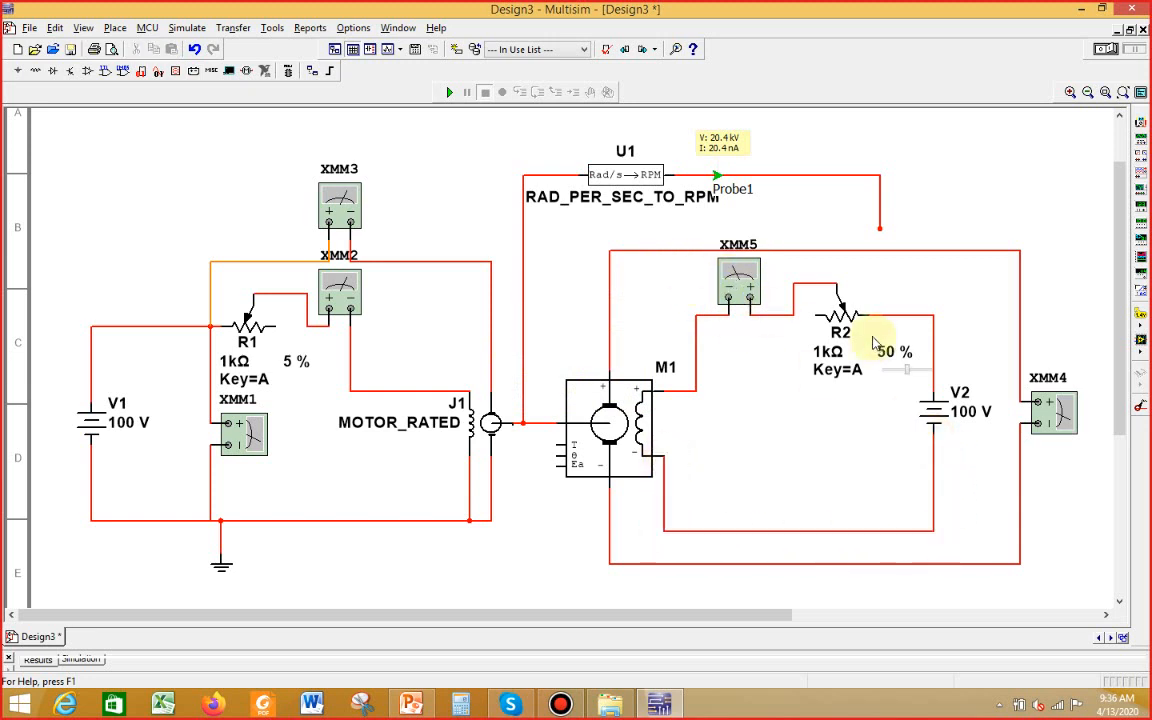
pyautogui.moveTo(909, 372); pyautogui.dragTo(924, 375)
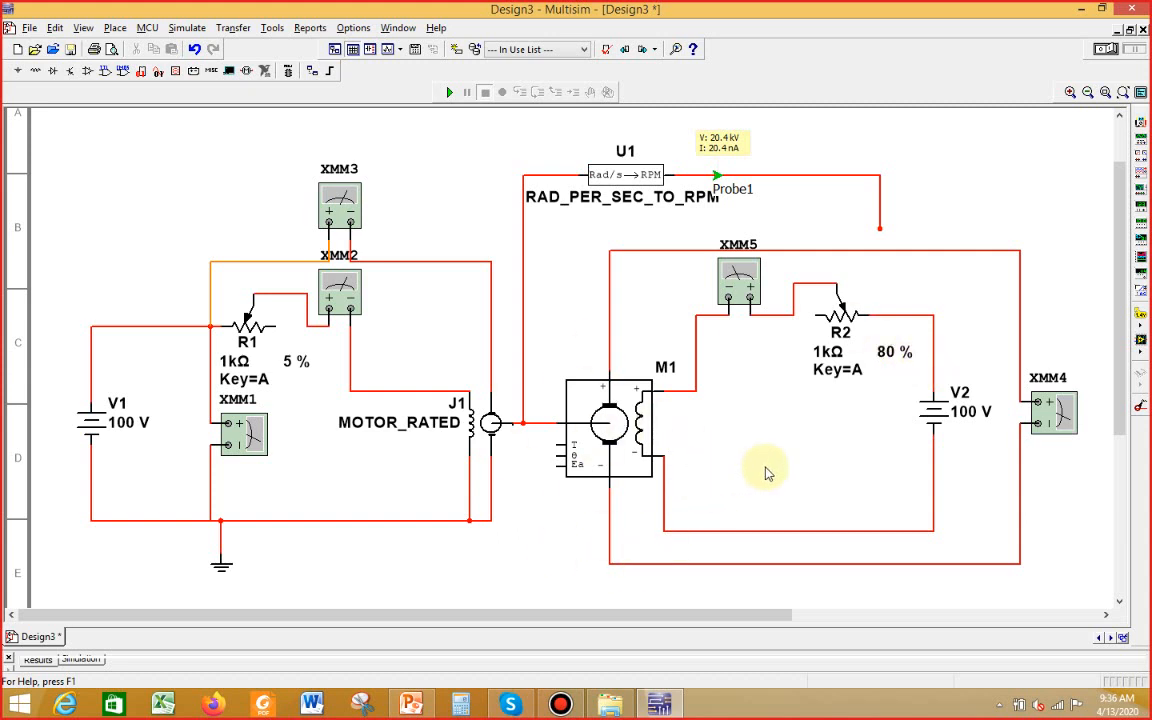
# Compare the finished field circuit with the reference circuit on the PowerPoint lab slide, and return to Multisim
pyautogui.click(411, 704)
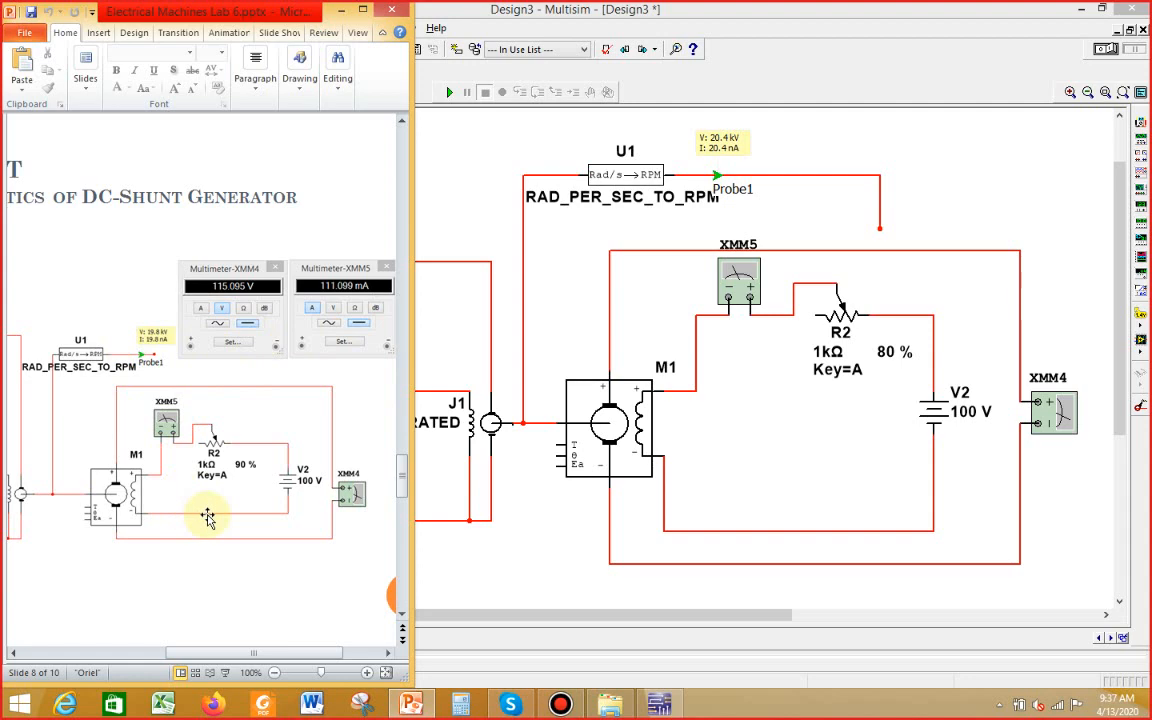
pyautogui.click(345, 10)
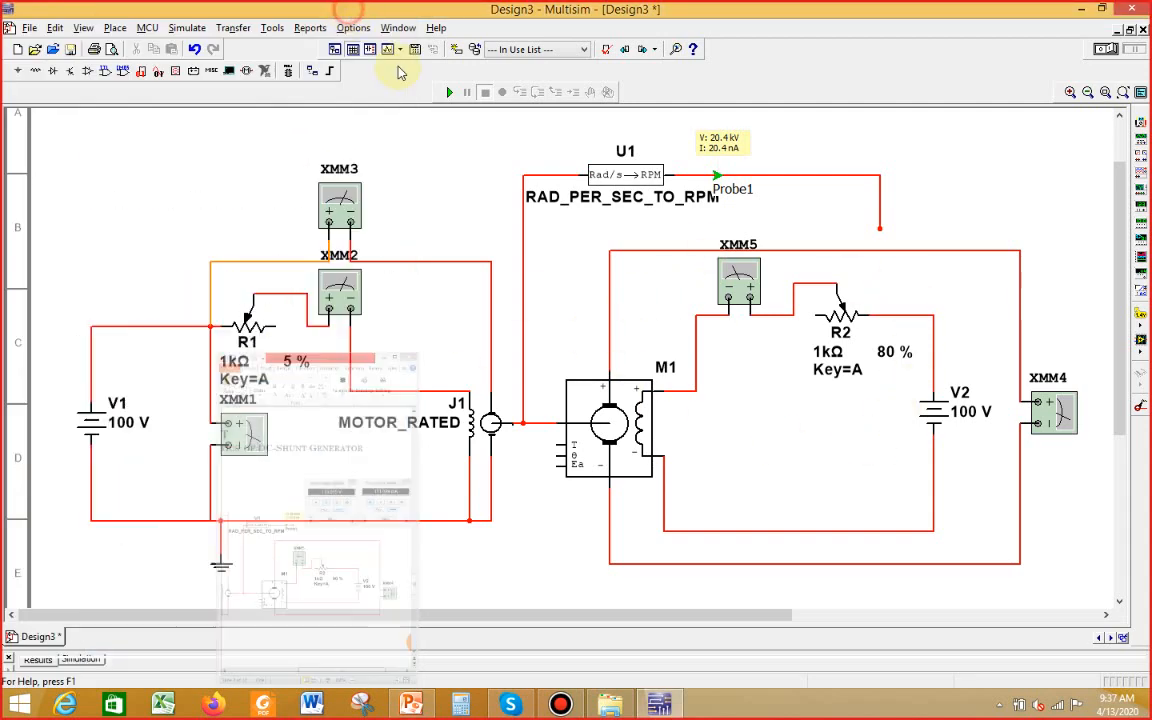
pyautogui.click(882, 228)
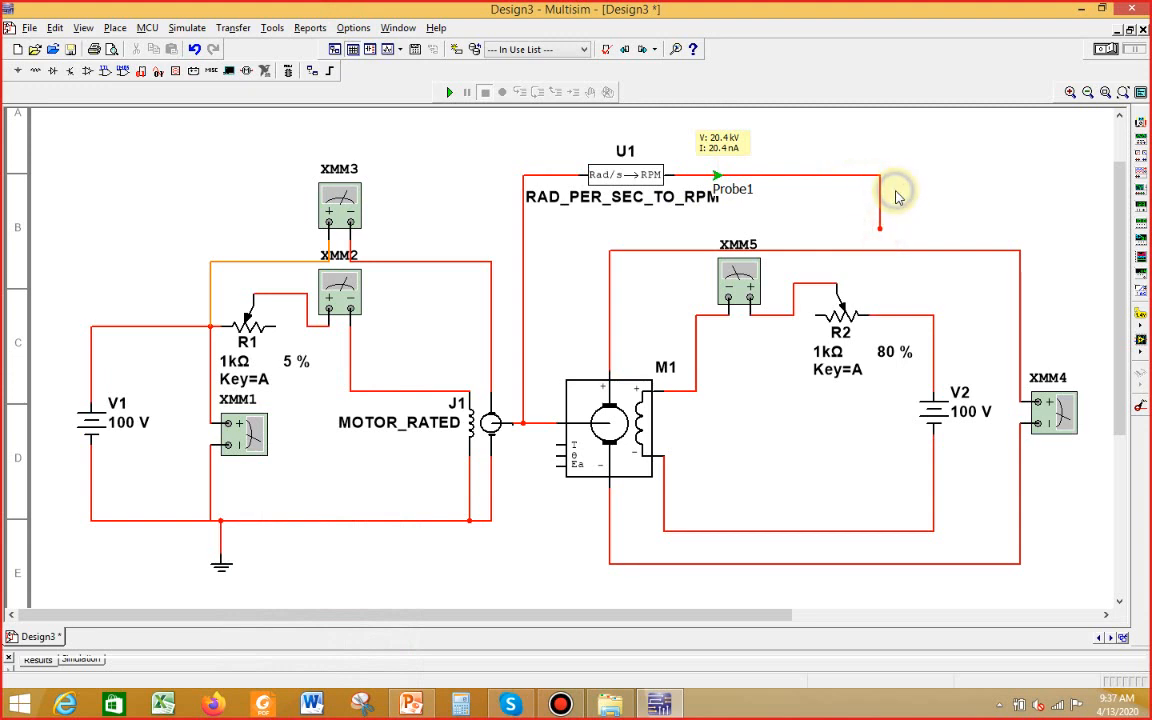
# Open the readouts of multimeters XMM5 and XMM4 and place them side by side above the field circuit
pyautogui.doubleClick(752, 310)
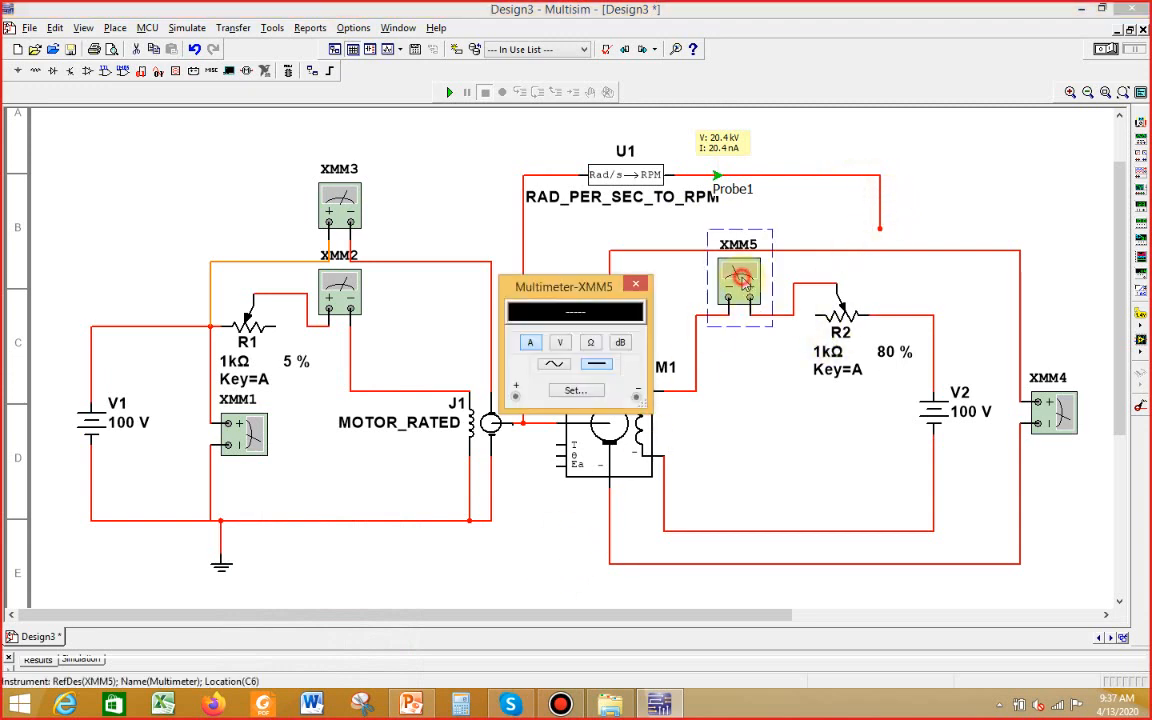
pyautogui.moveTo(676, 270); pyautogui.dragTo(876, 45)
pyautogui.doubleClick(1060, 405)
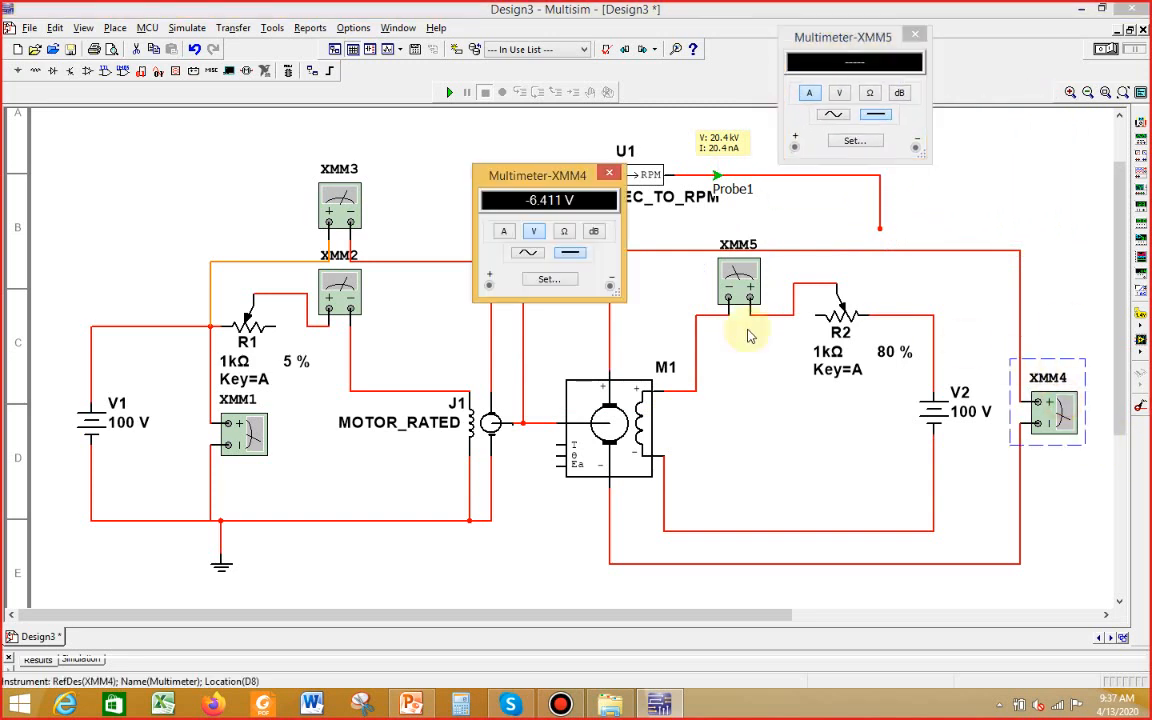
pyautogui.moveTo(540, 175); pyautogui.dragTo(1020, 43)
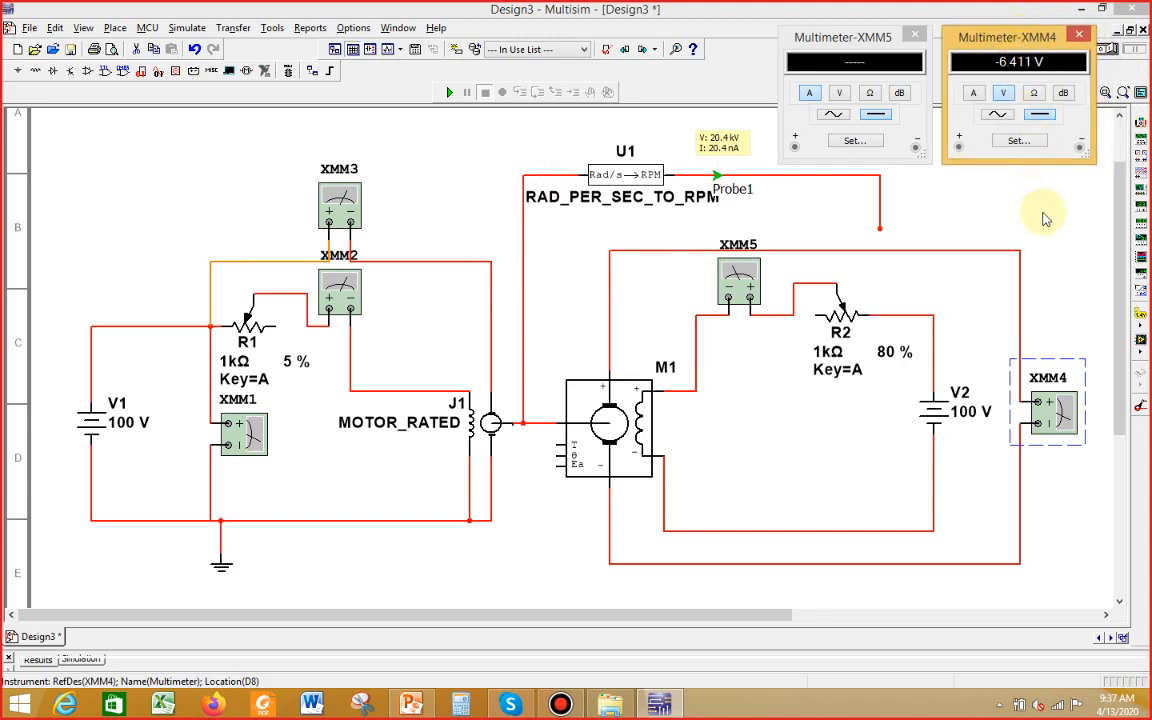
pyautogui.click(960, 228)
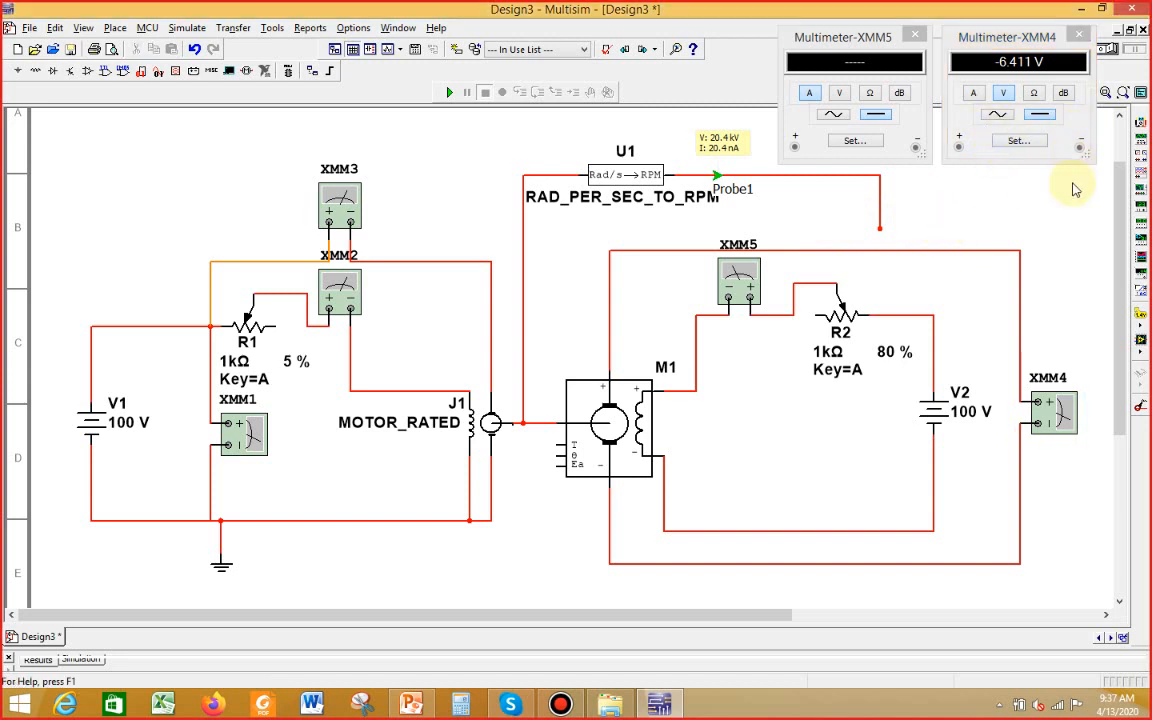
pyautogui.moveTo(941, 365)
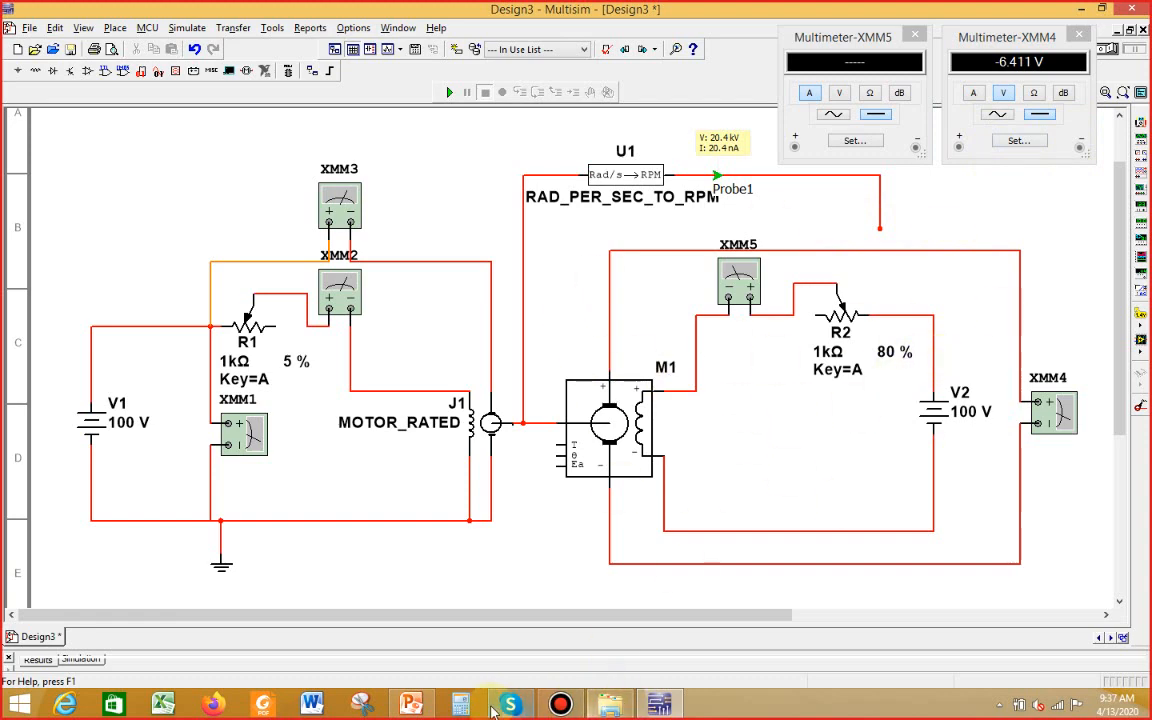
# Switch to the PowerPoint lab presentation, maximize it, show the slide thumbnails and open the Procedure slide
pyautogui.click(405, 702)
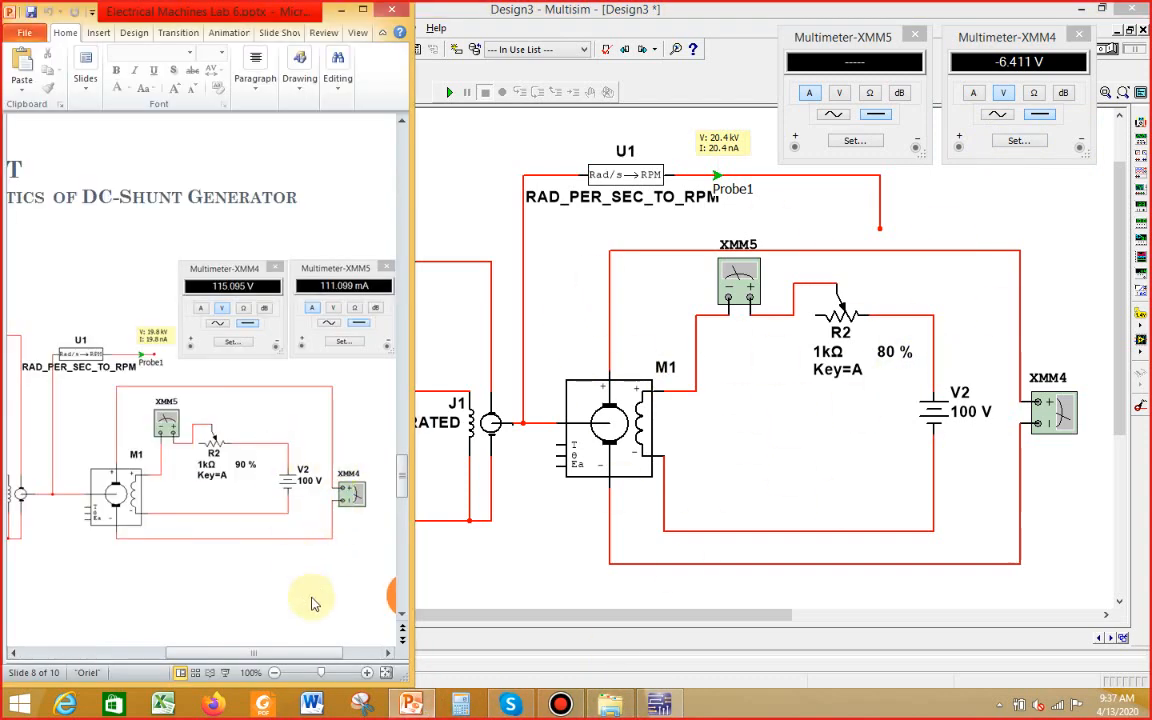
pyautogui.doubleClick(361, 14)
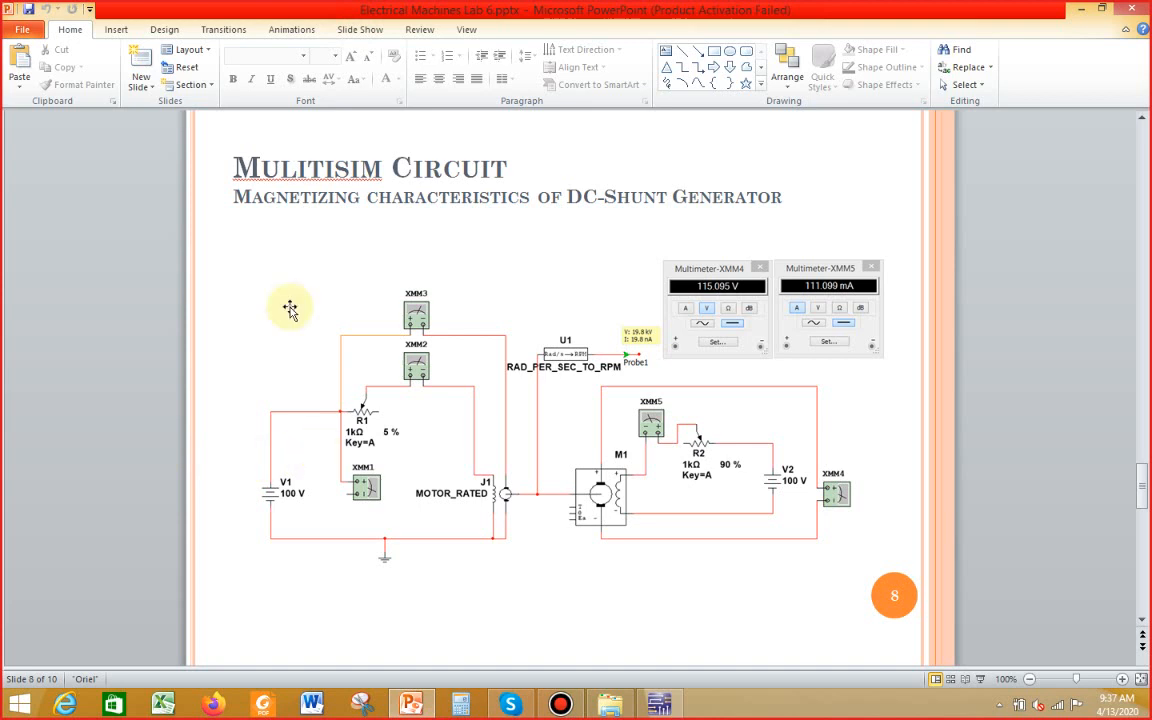
pyautogui.moveTo(5, 140); pyautogui.dragTo(184, 147)
pyautogui.scroll(4, 70, 268)
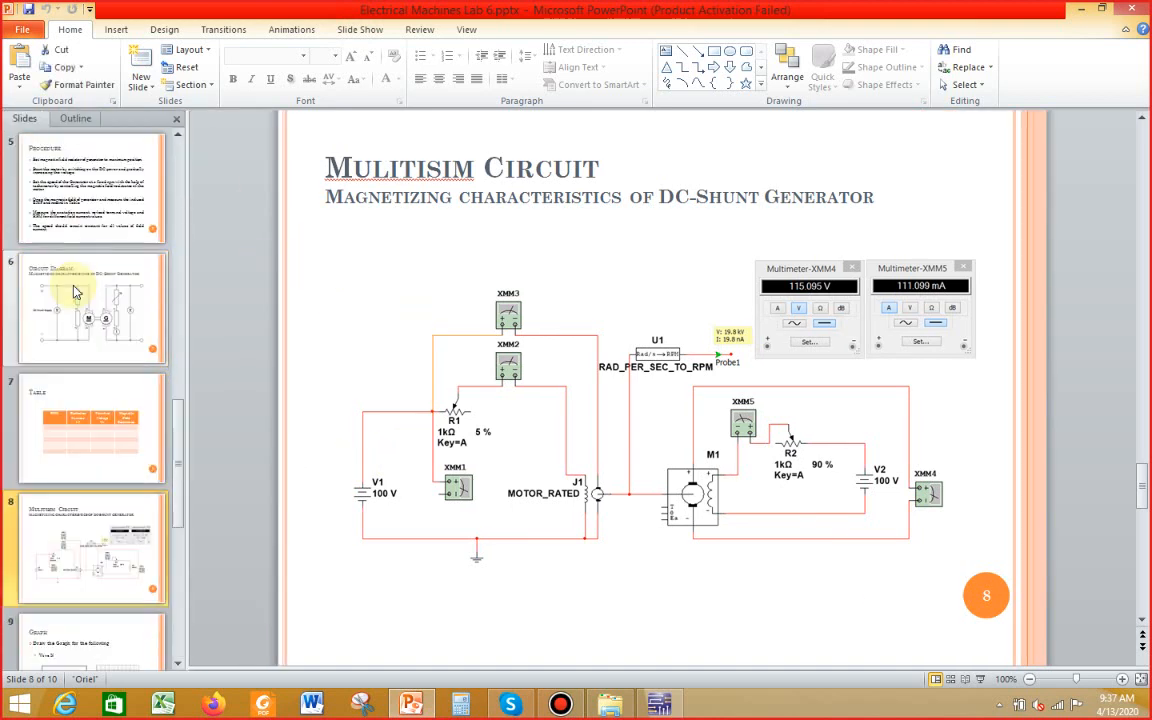
pyautogui.click(70, 265)
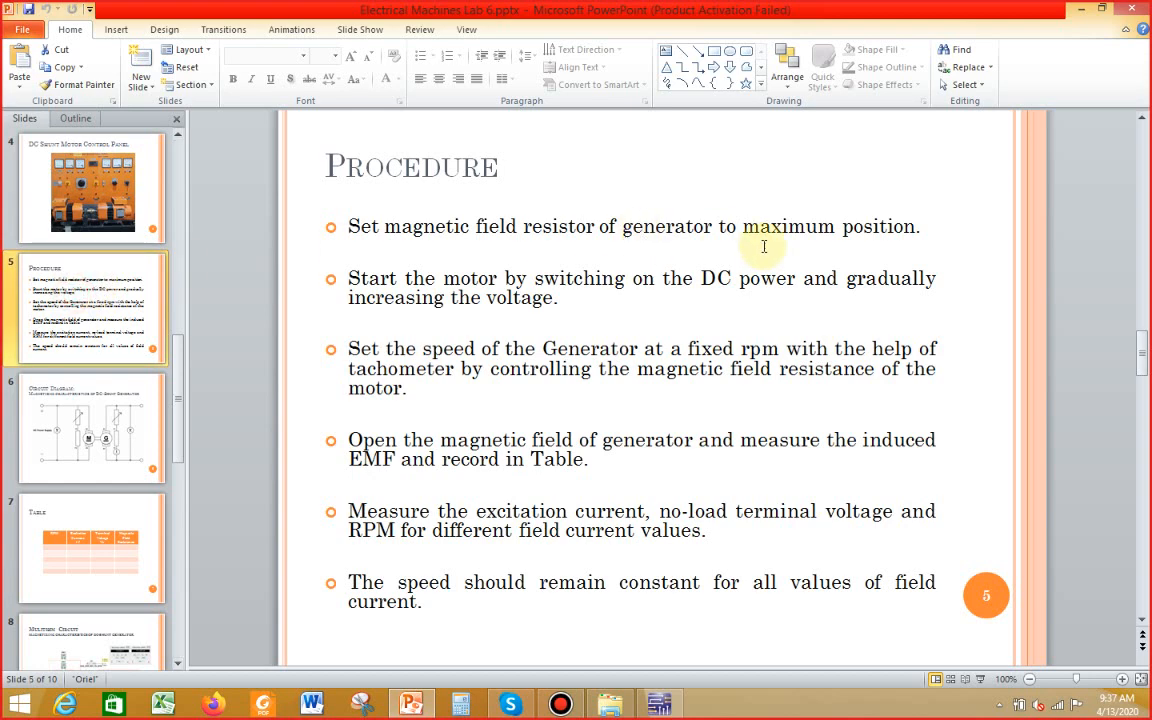
# Read the Procedure slide's instructions on field resistor, fixed rpm, induced EMF and field current measurements, and return to Multisim
pyautogui.moveTo(525, 228)
pyautogui.mouseDown()
pyautogui.moveTo(887, 225)
pyautogui.moveTo(848, 222)
pyautogui.mouseUp()
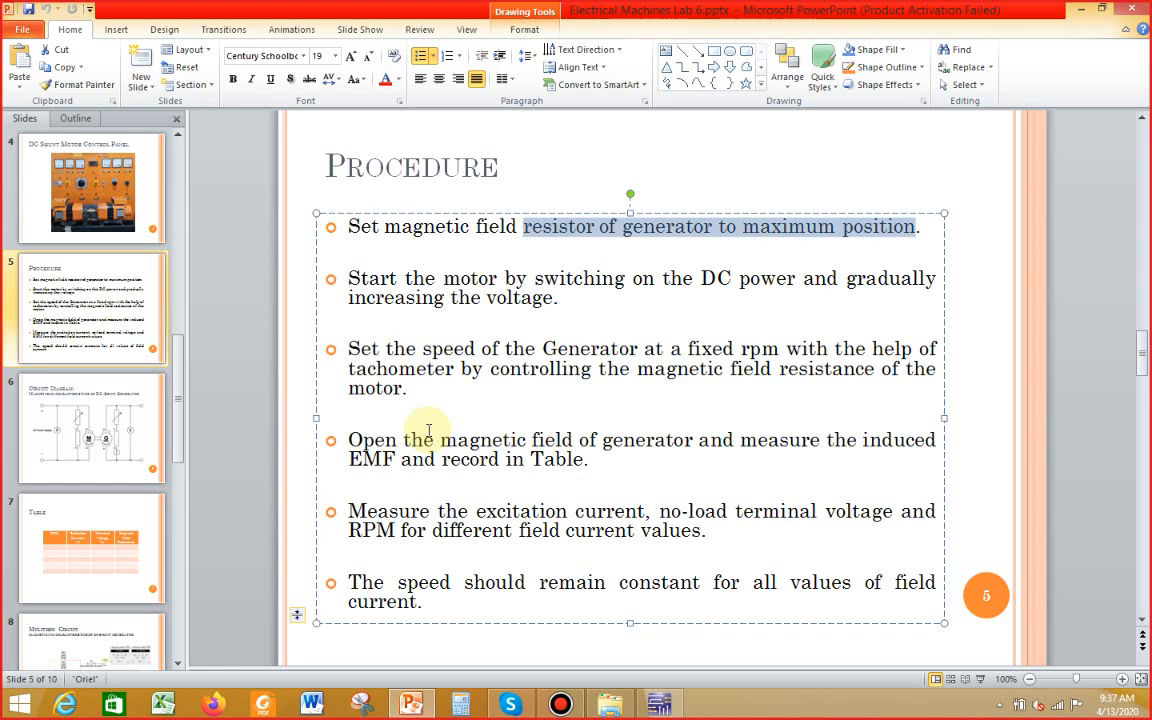
pyautogui.moveTo(692, 348); pyautogui.dragTo(800, 345)
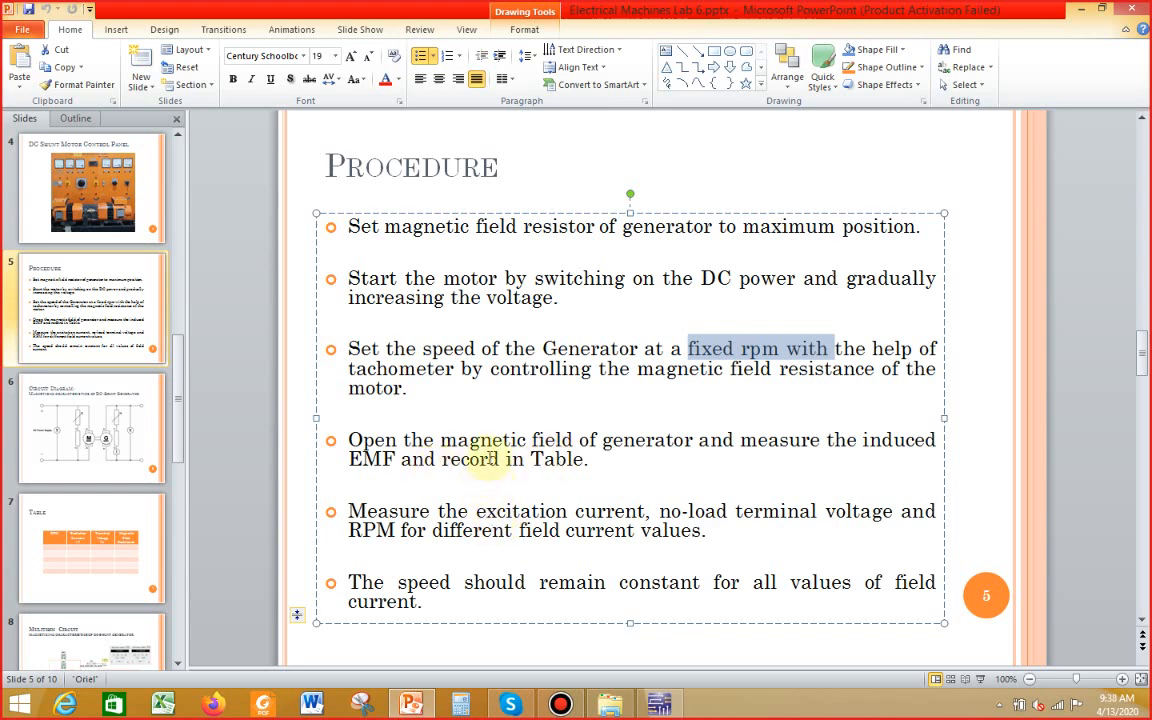
pyautogui.moveTo(441, 440); pyautogui.dragTo(895, 449)
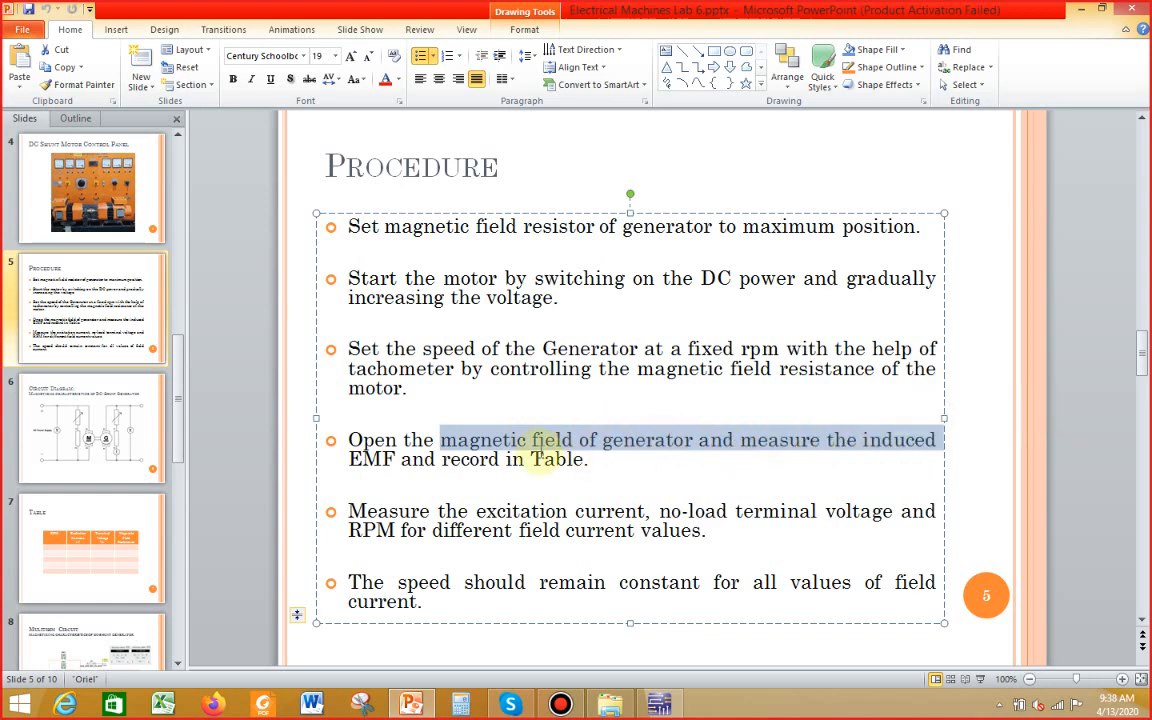
pyautogui.click(553, 440)
pyautogui.moveTo(445, 440); pyautogui.dragTo(577, 440)
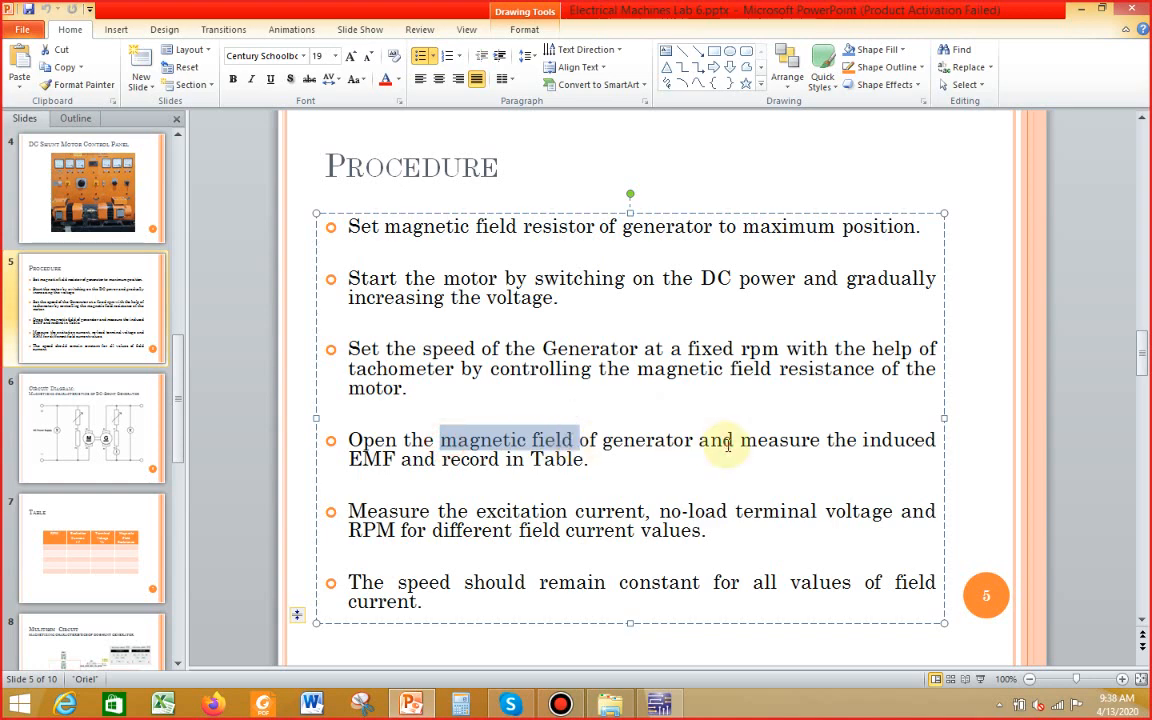
pyautogui.click(721, 440)
pyautogui.moveTo(852, 437); pyautogui.dragTo(738, 465)
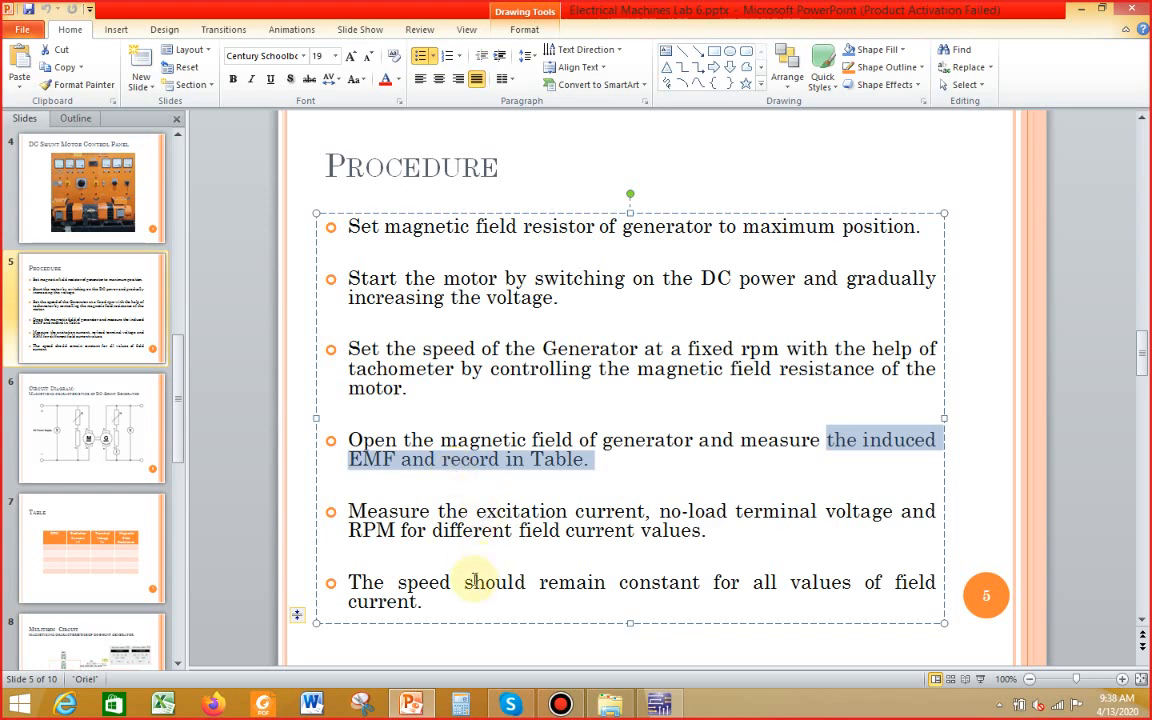
pyautogui.click(464, 590)
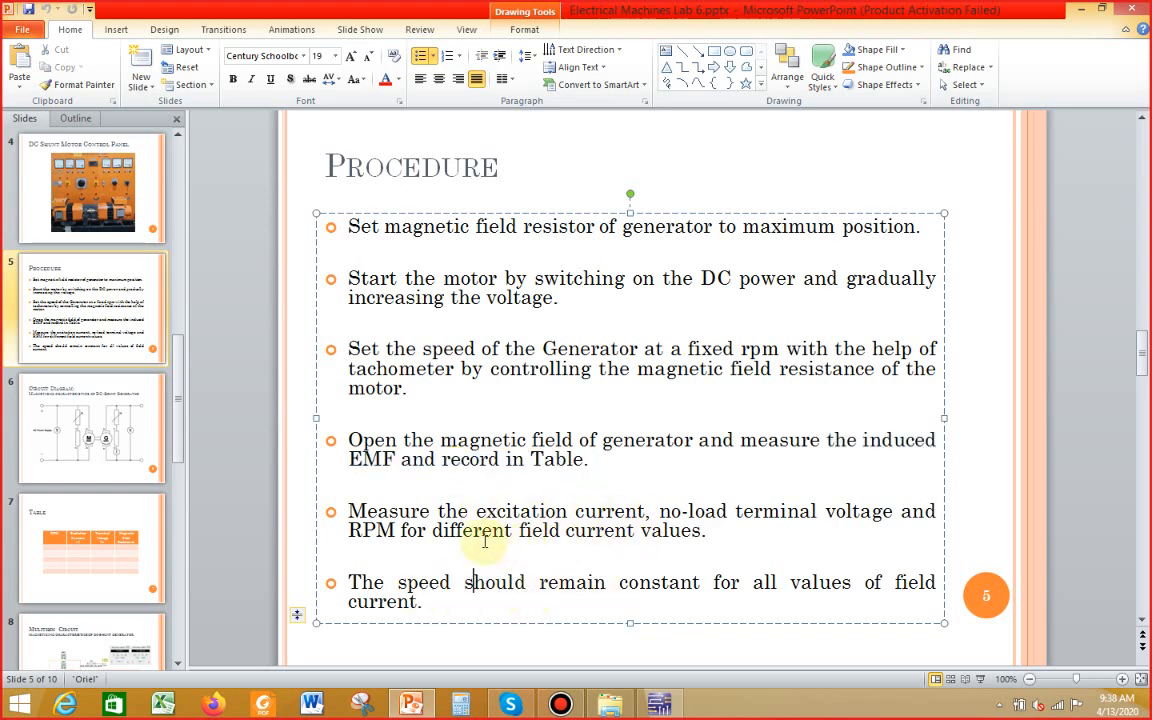
pyautogui.moveTo(402, 531); pyautogui.dragTo(703, 533)
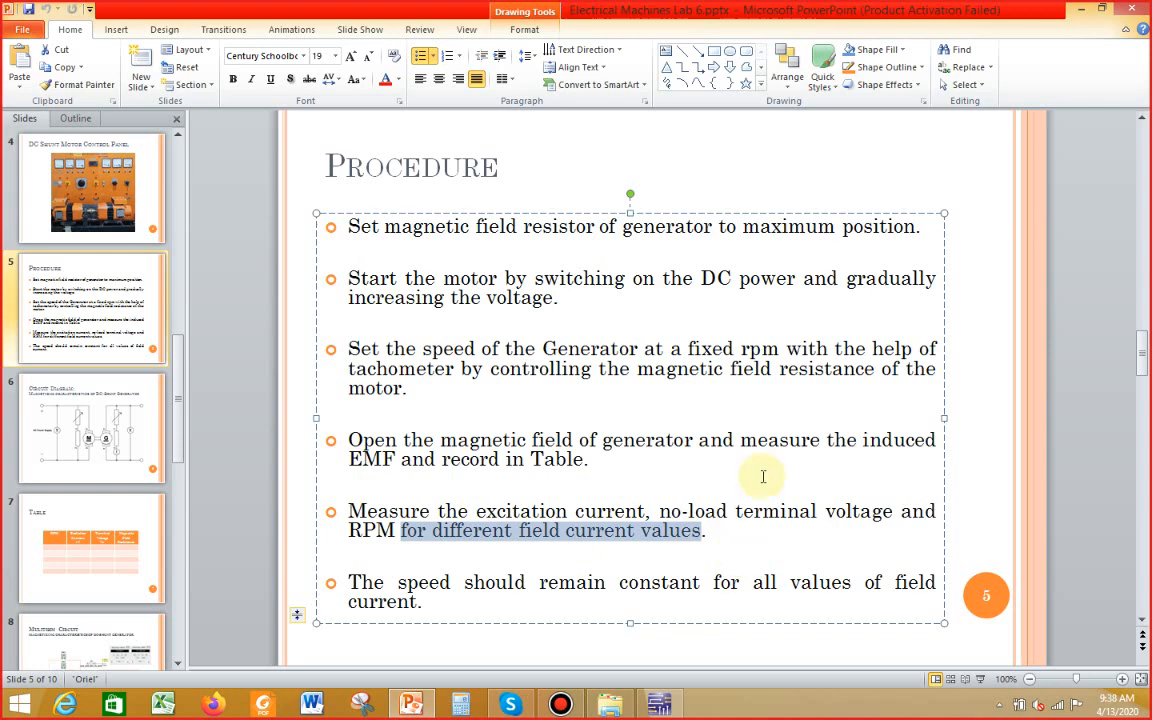
pyautogui.click(1076, 9)
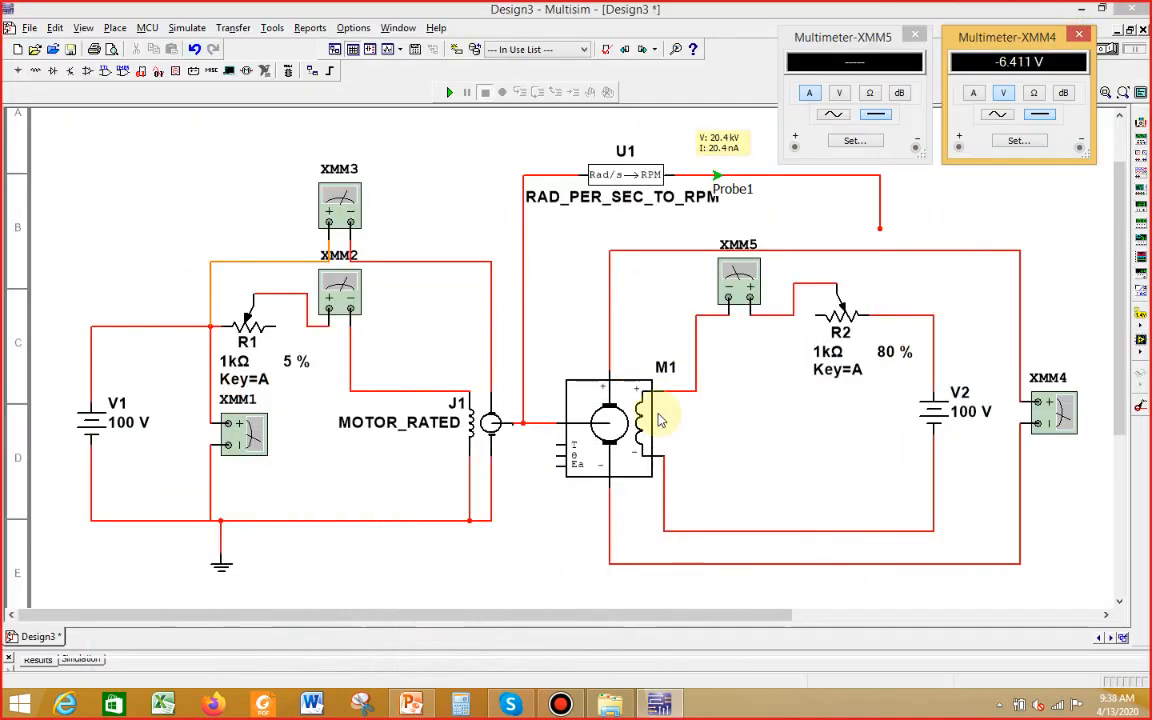
# Run the simulation briefly to read the field current on XMM5 and the generator voltage on XMM4, and stop it
pyautogui.click(449, 92)
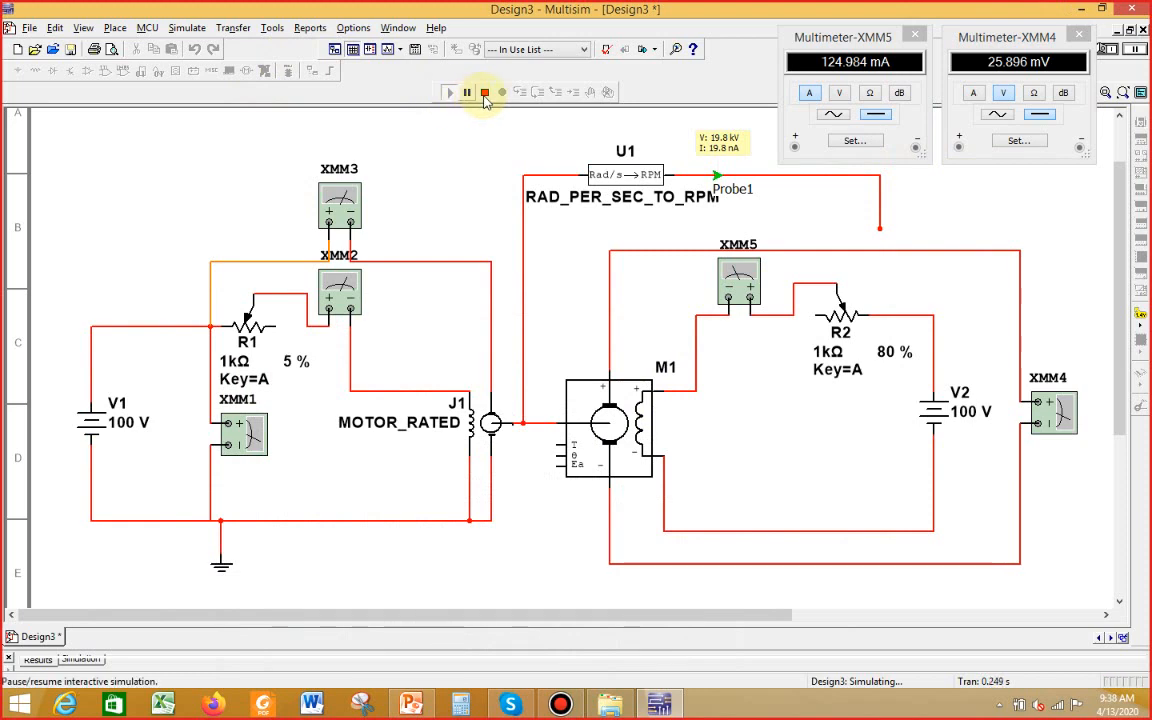
pyautogui.click(484, 92)
# Review the winding parameters of DC machine M1, including its armature-field mutual inductance, and close its properties
pyautogui.doubleClick(583, 427)
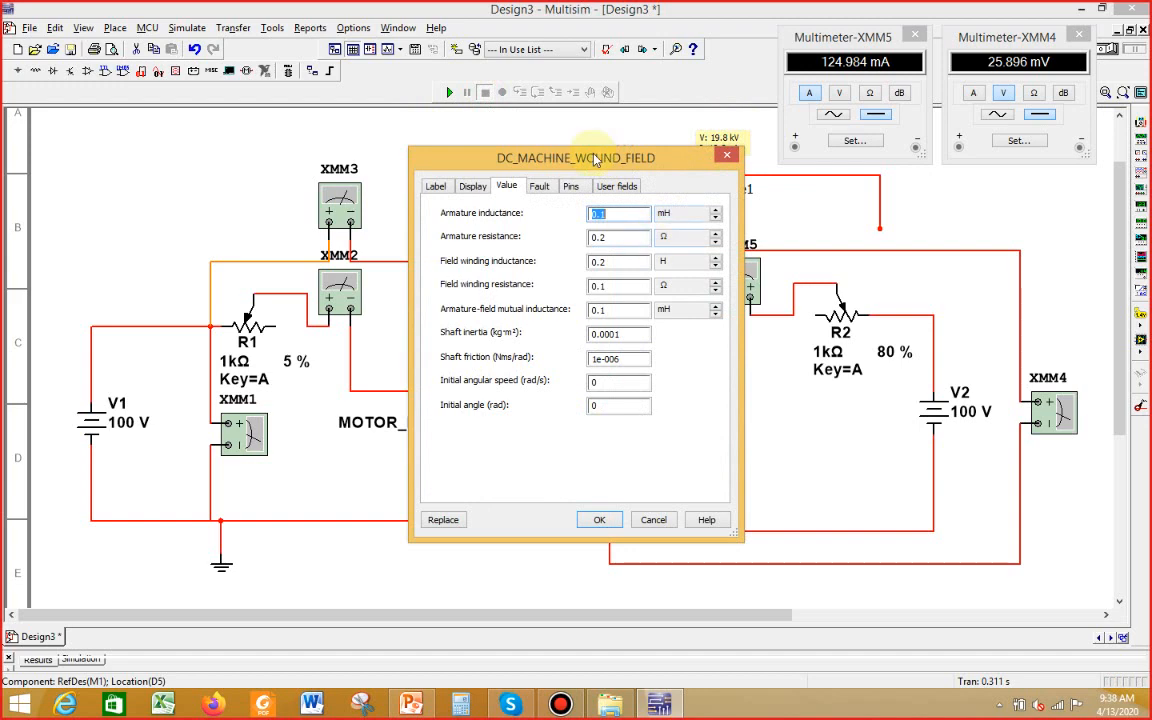
pyautogui.moveTo(595, 160); pyautogui.dragTo(524, 138)
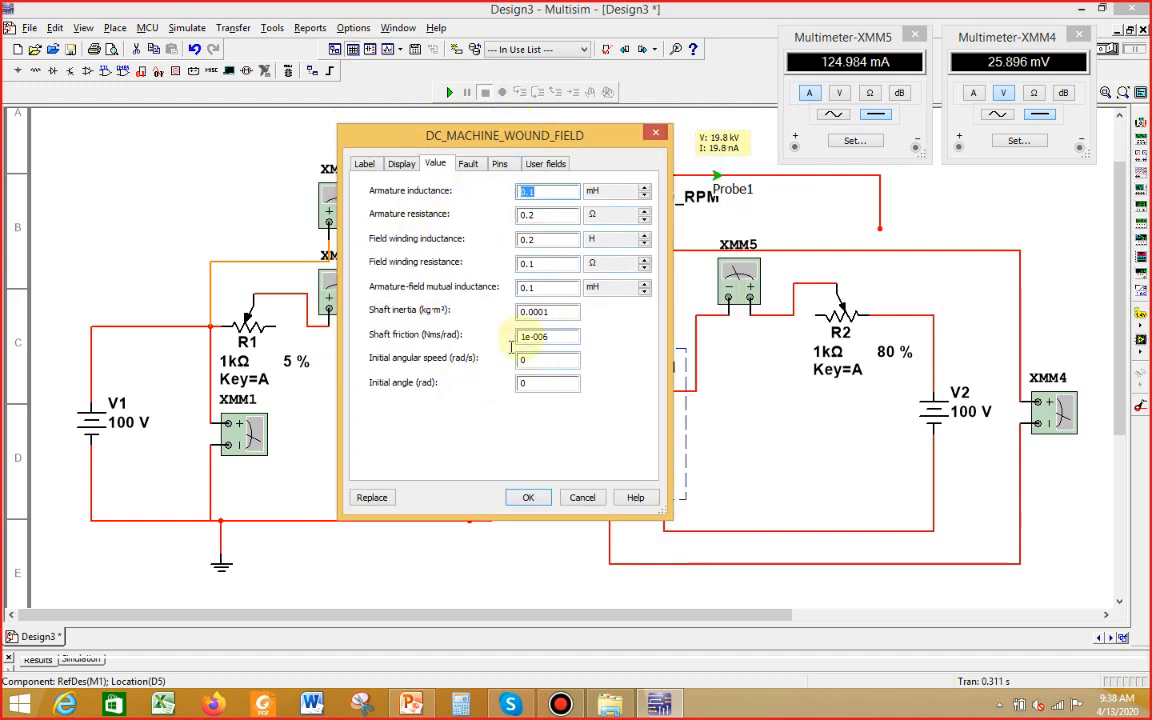
pyautogui.moveTo(578, 142); pyautogui.dragTo(459, 177)
pyautogui.click(538, 164)
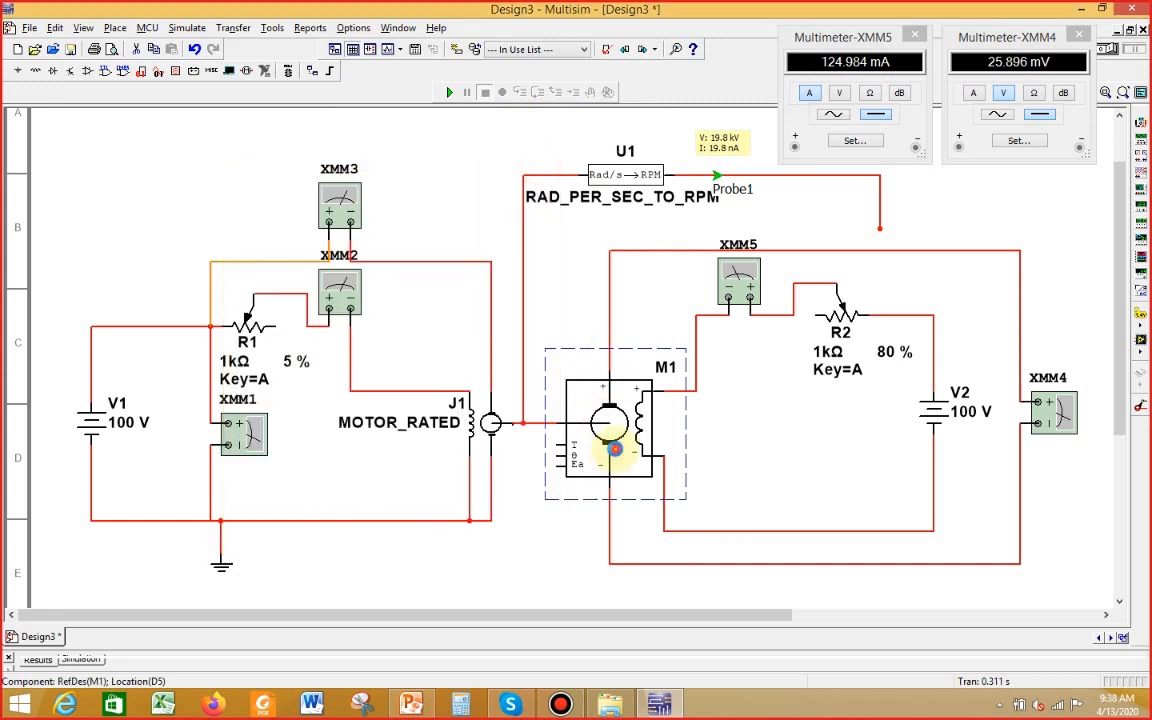
pyautogui.doubleClick(608, 450)
pyautogui.moveTo(645, 160); pyautogui.dragTo(472, 164)
pyautogui.click(461, 262)
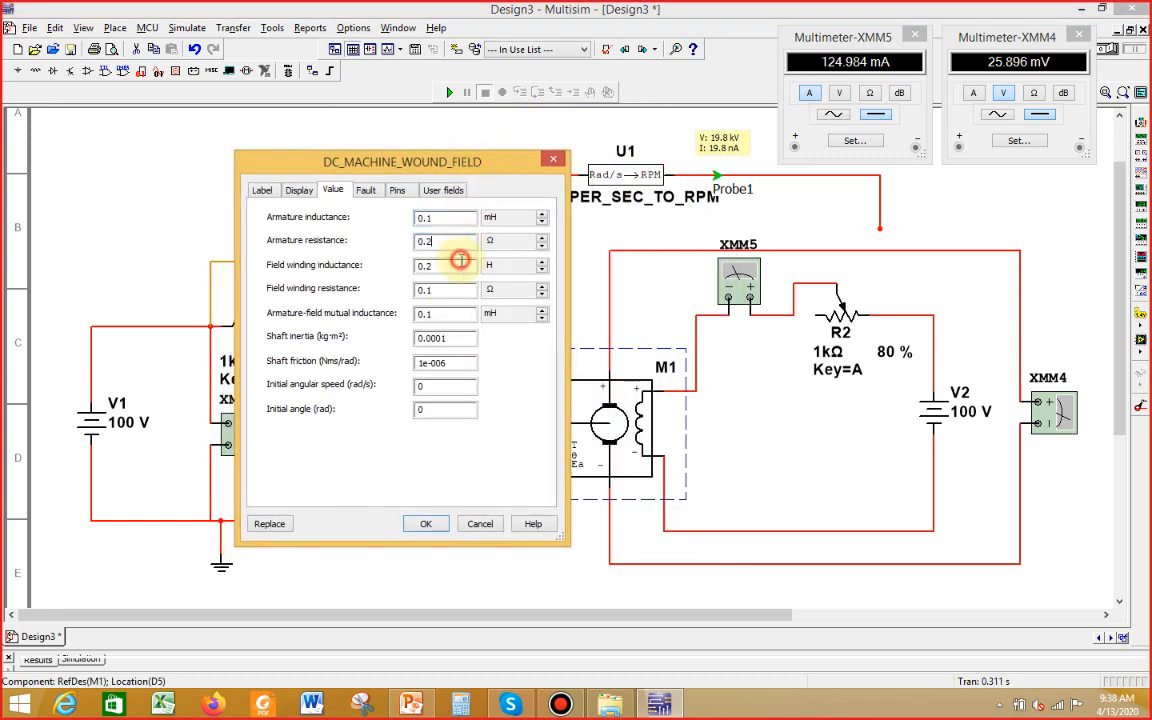
pyautogui.click(456, 289)
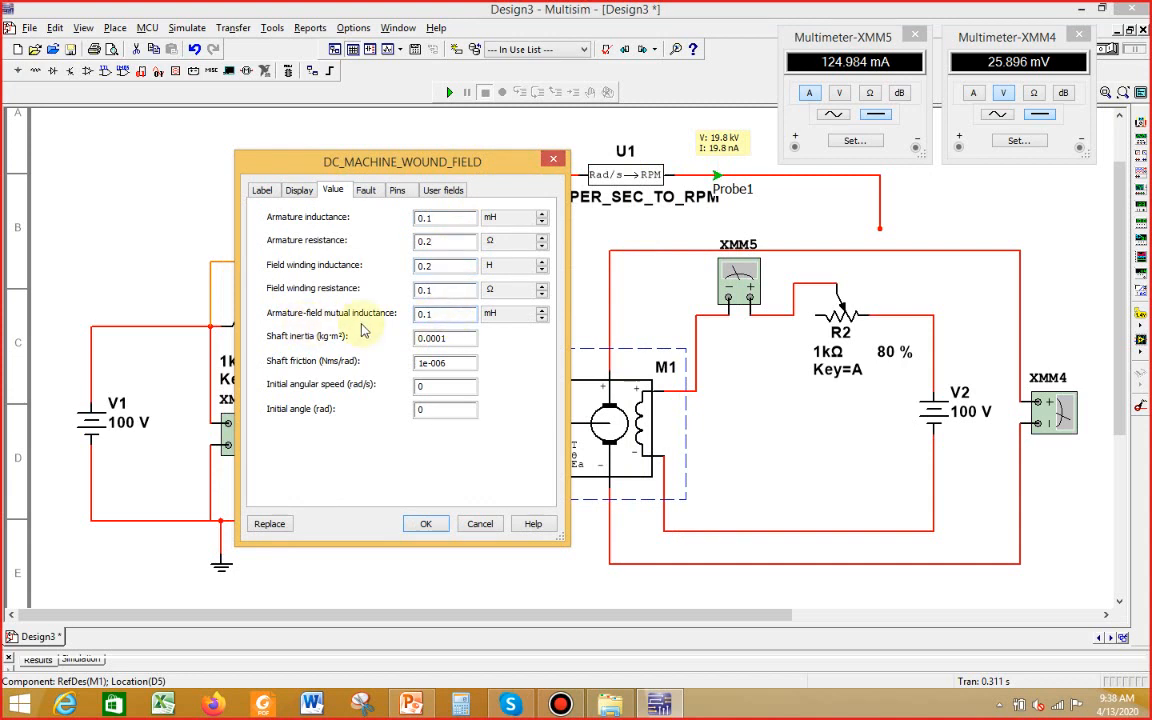
pyautogui.doubleClick(447, 315)
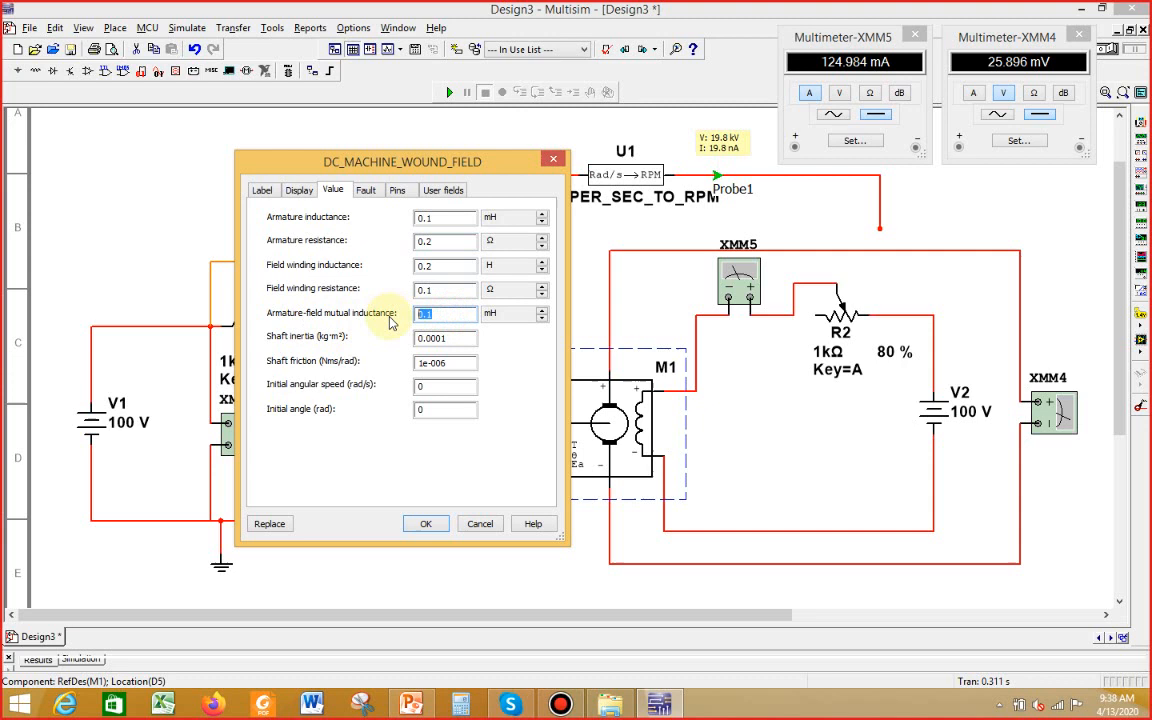
pyautogui.click(426, 524)
# Rerun the simulation, move the XMM4 and XMM5 readouts slightly lower to check them, and stop the simulation
pyautogui.click(449, 92)
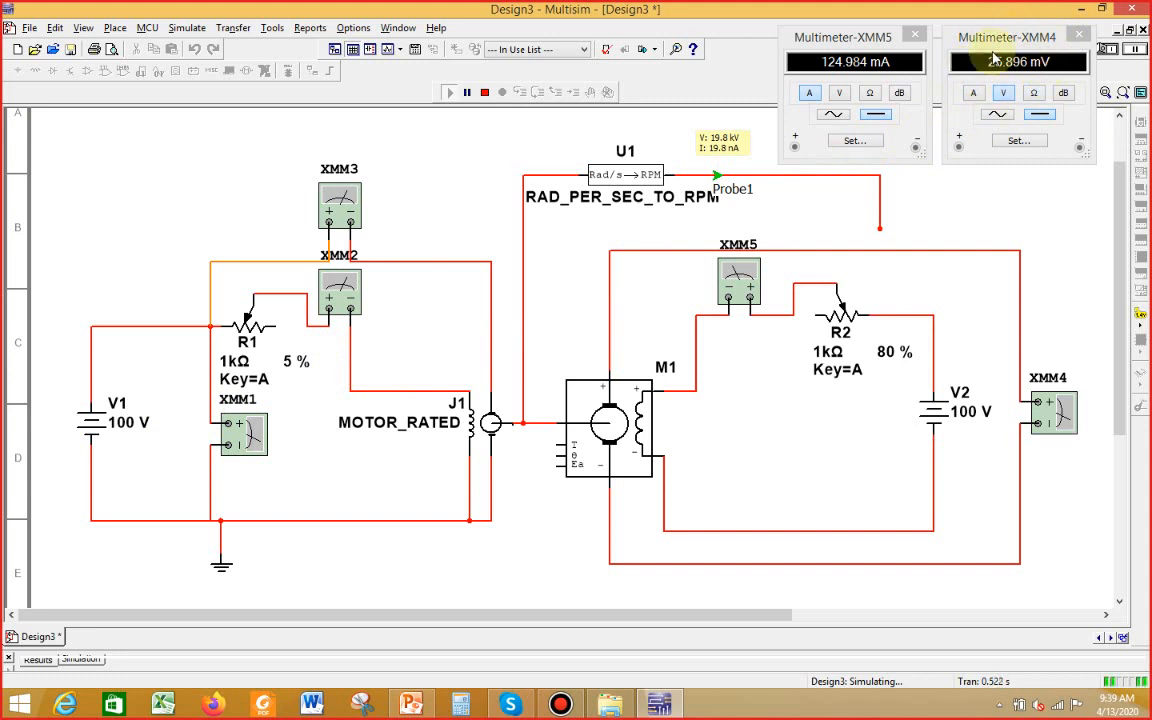
pyautogui.moveTo(1000, 45); pyautogui.dragTo(1021, 115)
pyautogui.moveTo(855, 42); pyautogui.dragTo(876, 116)
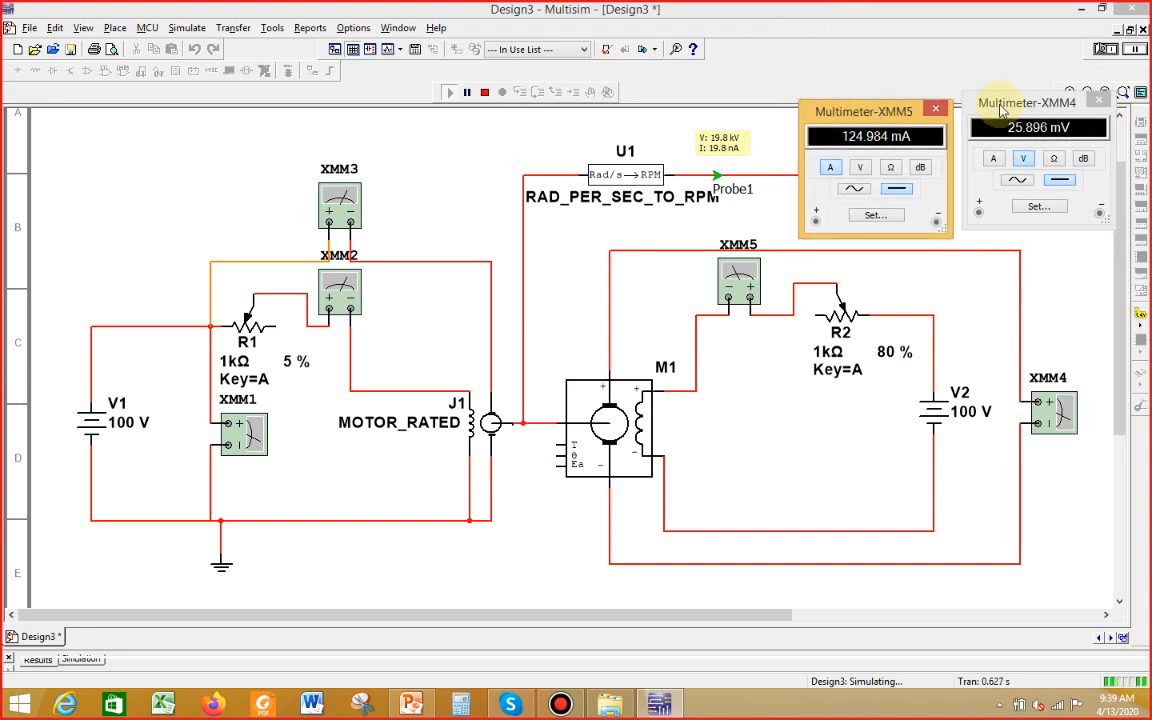
pyautogui.moveTo(992, 104); pyautogui.dragTo(995, 121)
pyautogui.click(860, 108)
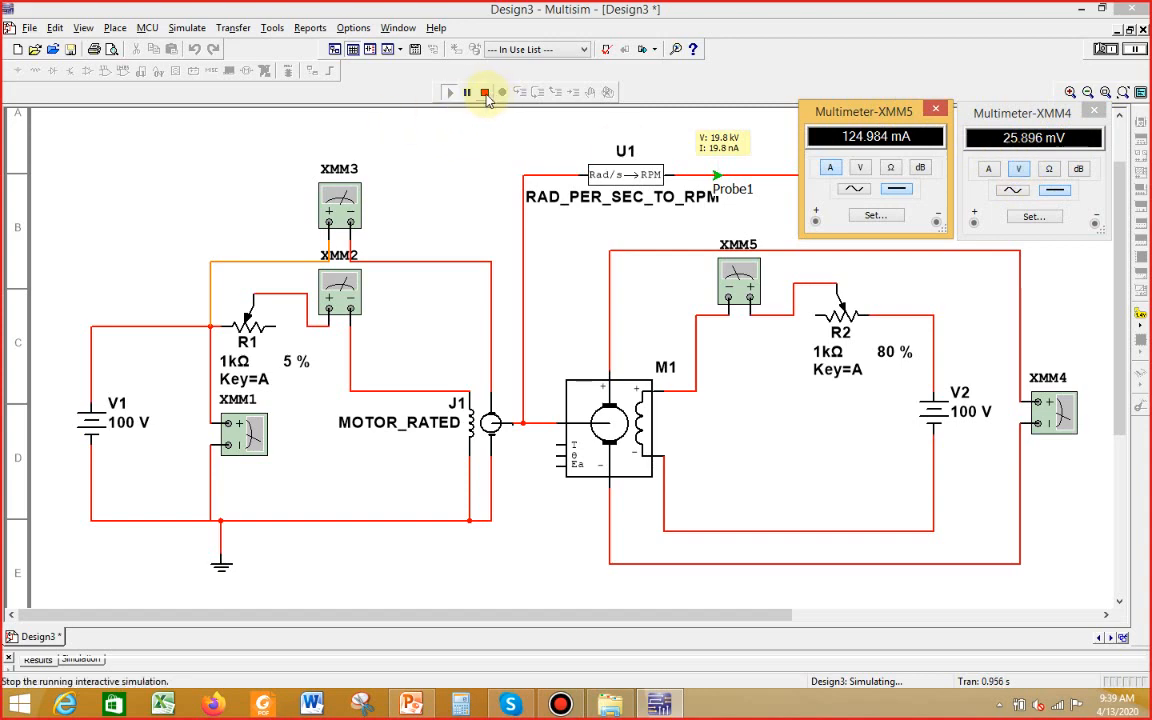
pyautogui.click(484, 92)
# Set M1's armature-field mutual inductance to 50 mH, then run the simulation briefly to check the generator voltage and stop it
pyautogui.doubleClick(600, 420)
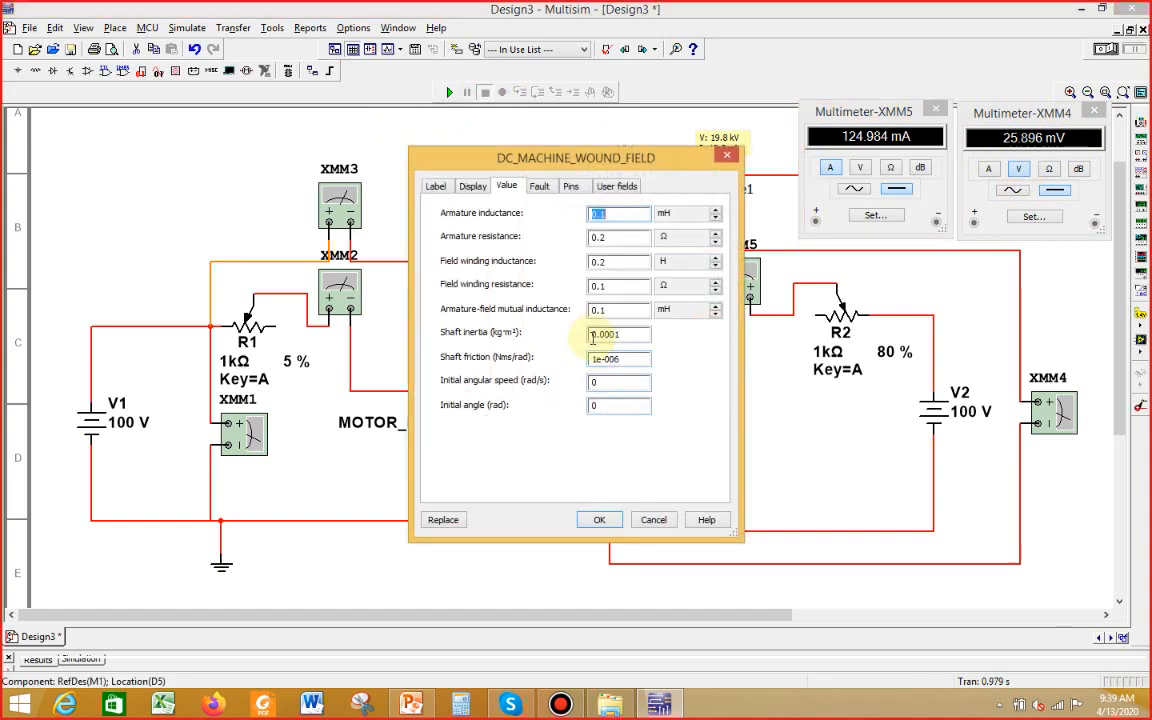
pyautogui.doubleClick(616, 313)
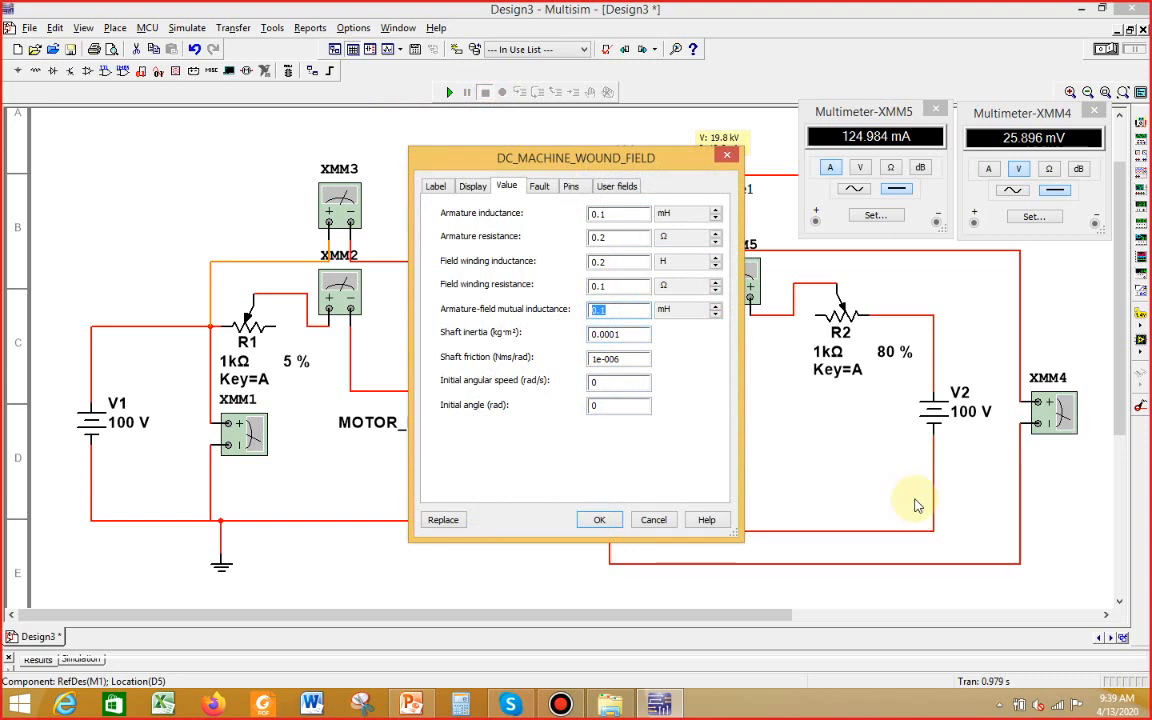
pyautogui.write('50')
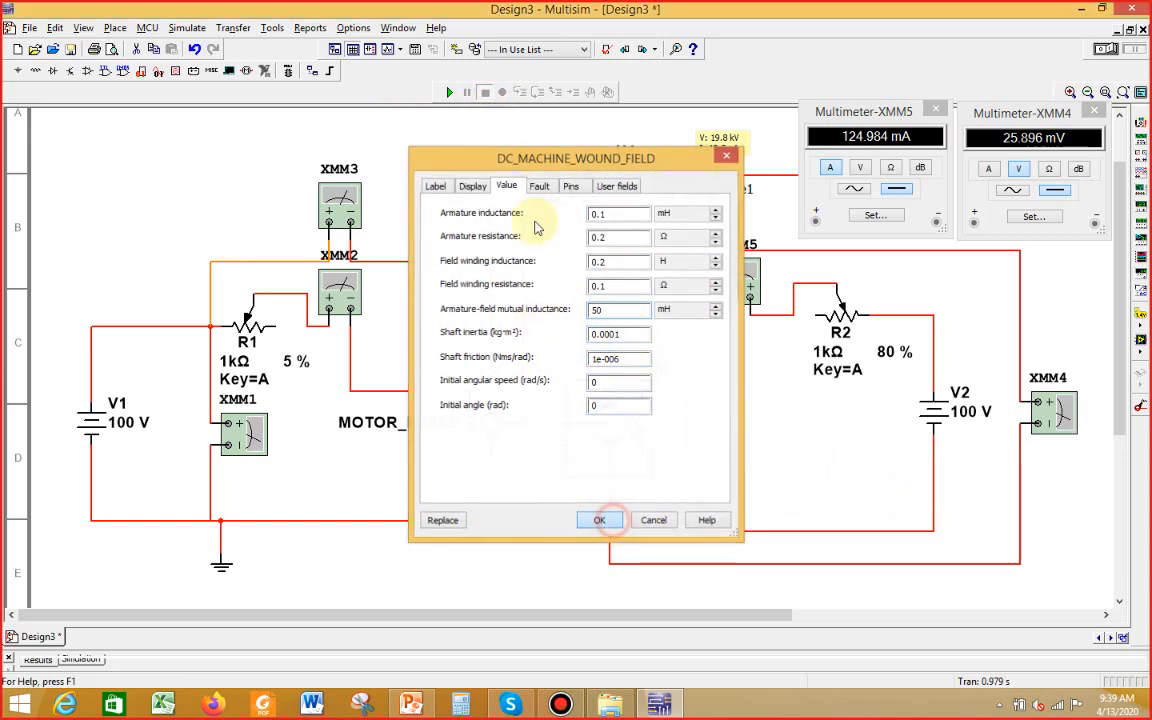
pyautogui.click(612, 524)
pyautogui.click(449, 92)
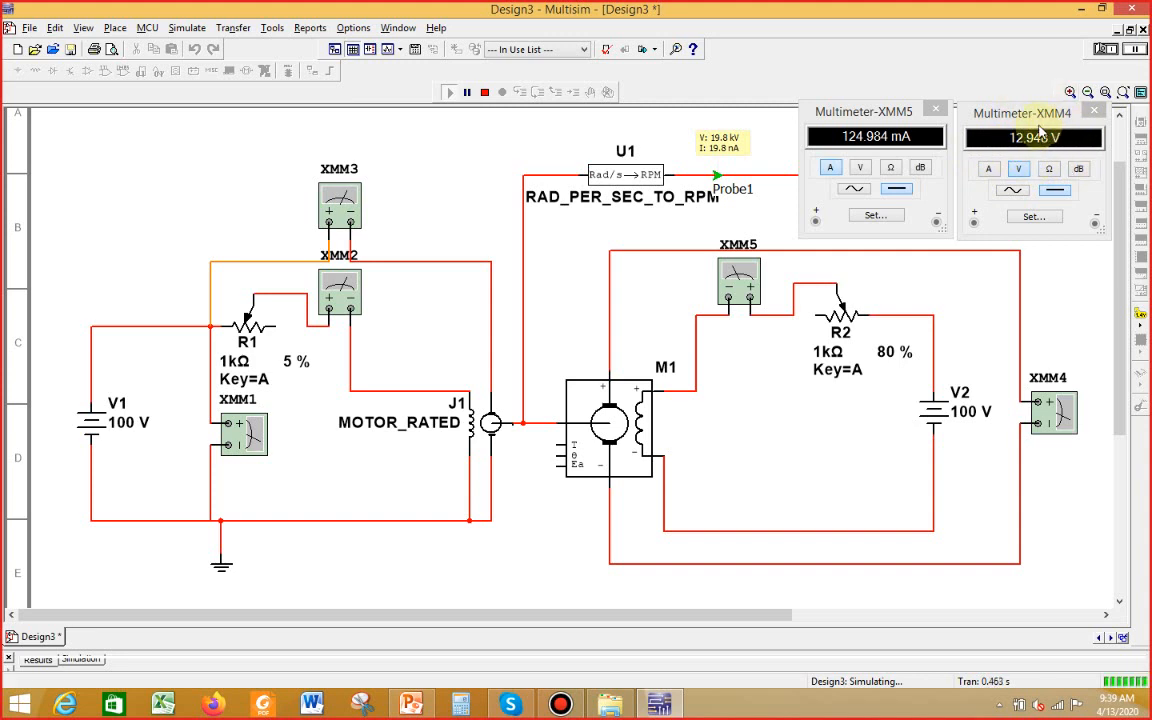
pyautogui.click(484, 92)
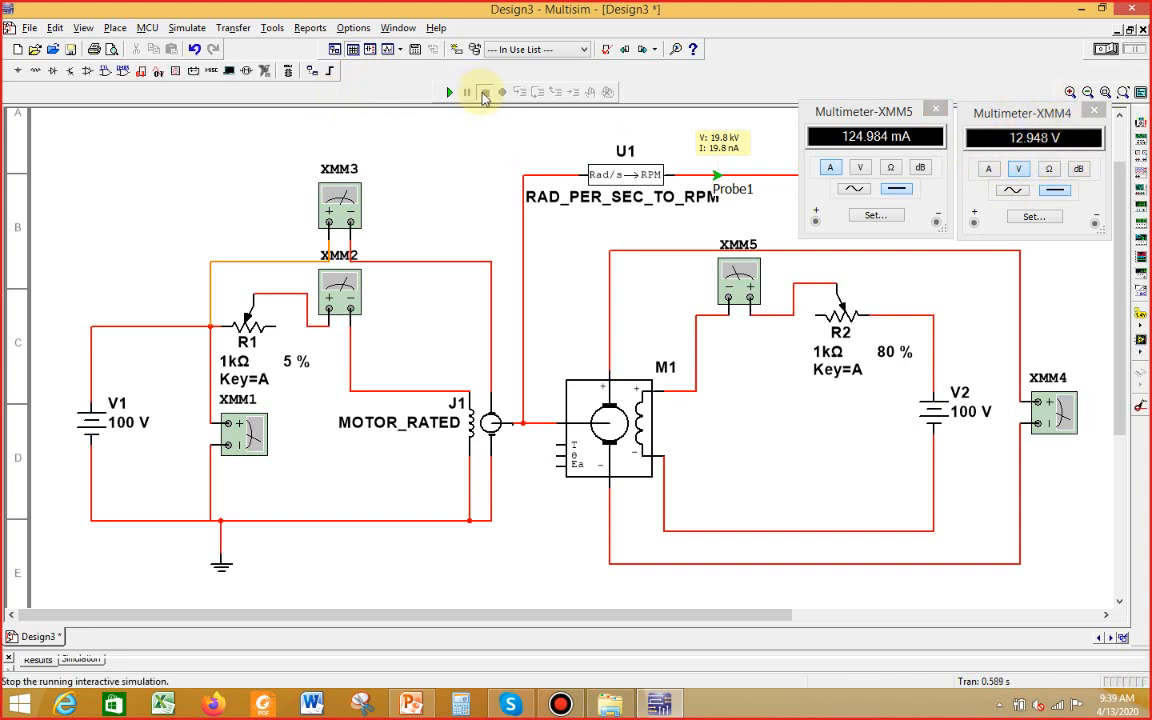
# Raise M1's armature-field mutual inductance to 100 mH, check the generator voltage in a short simulation run, and stop it
pyautogui.doubleClick(632, 447)
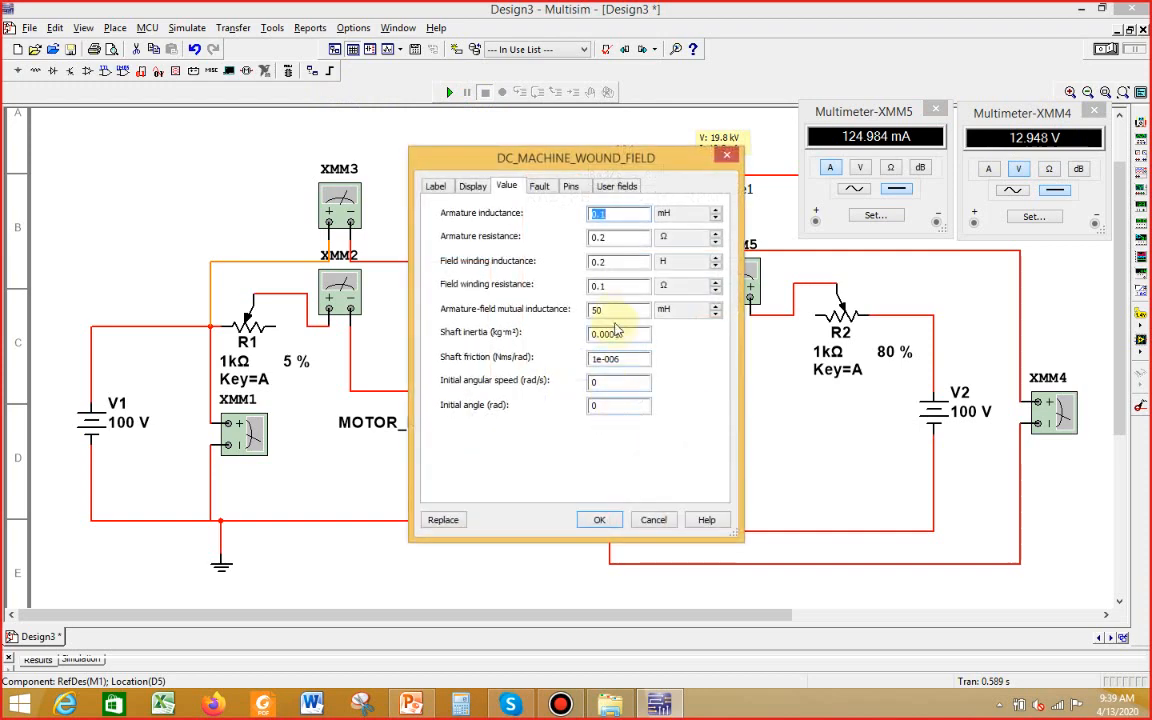
pyautogui.doubleClick(619, 306)
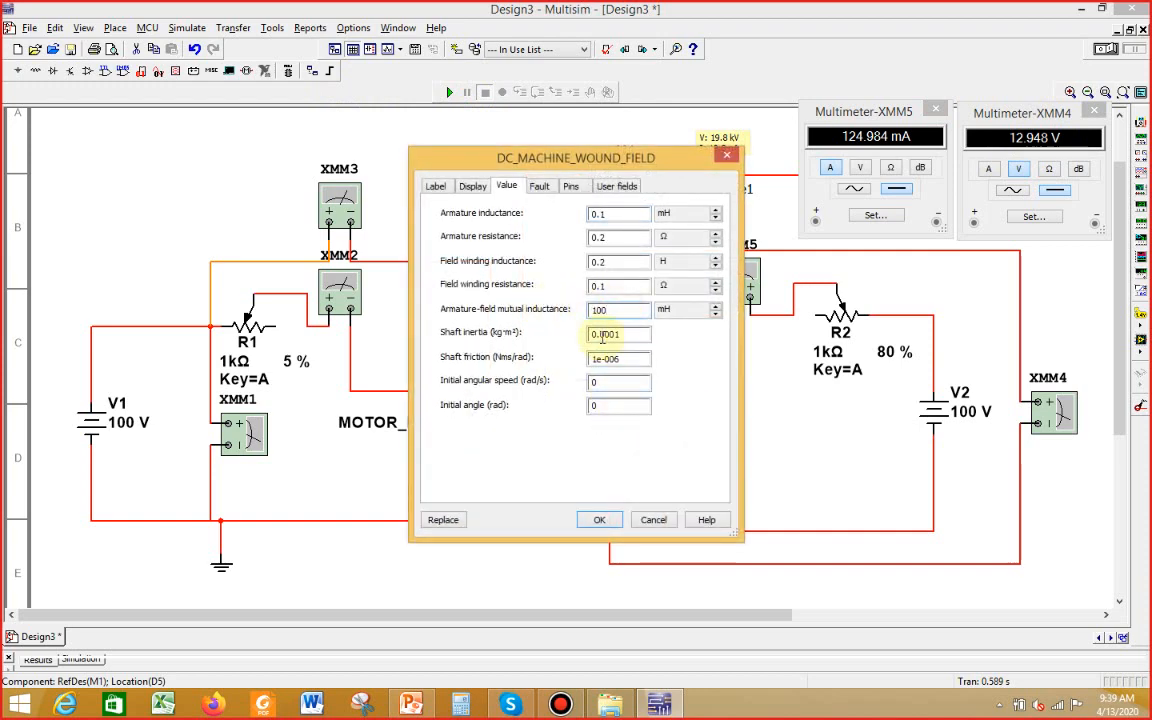
pyautogui.click(599, 518)
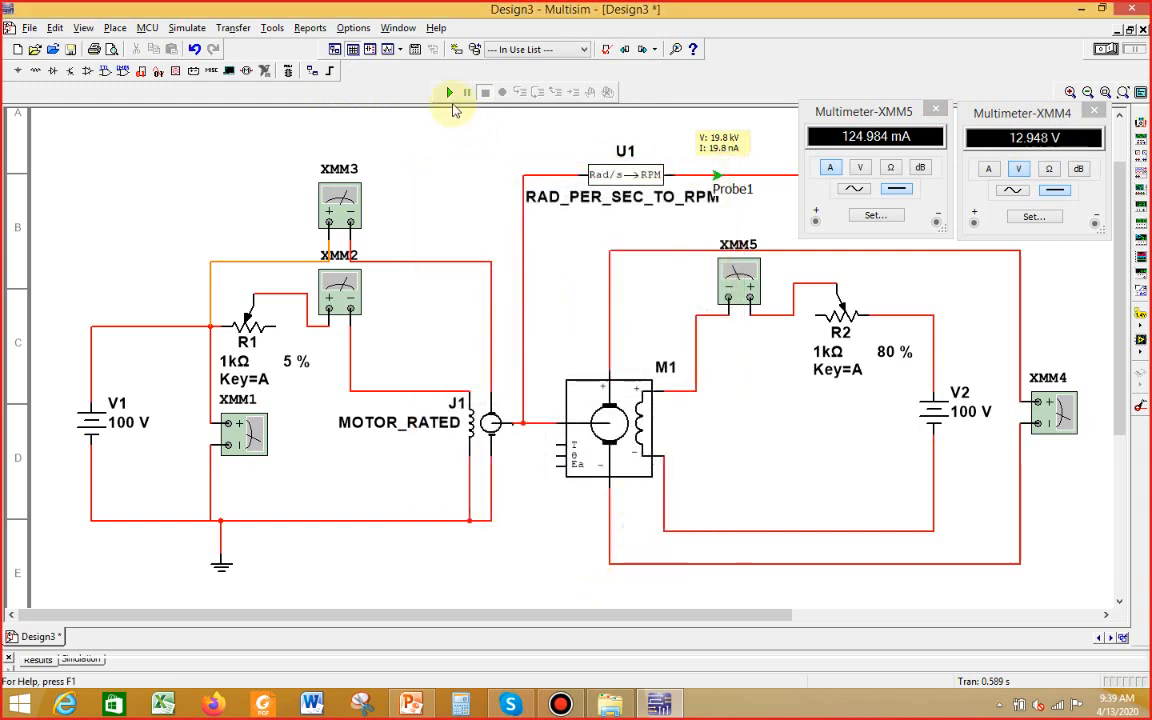
pyautogui.click(449, 92)
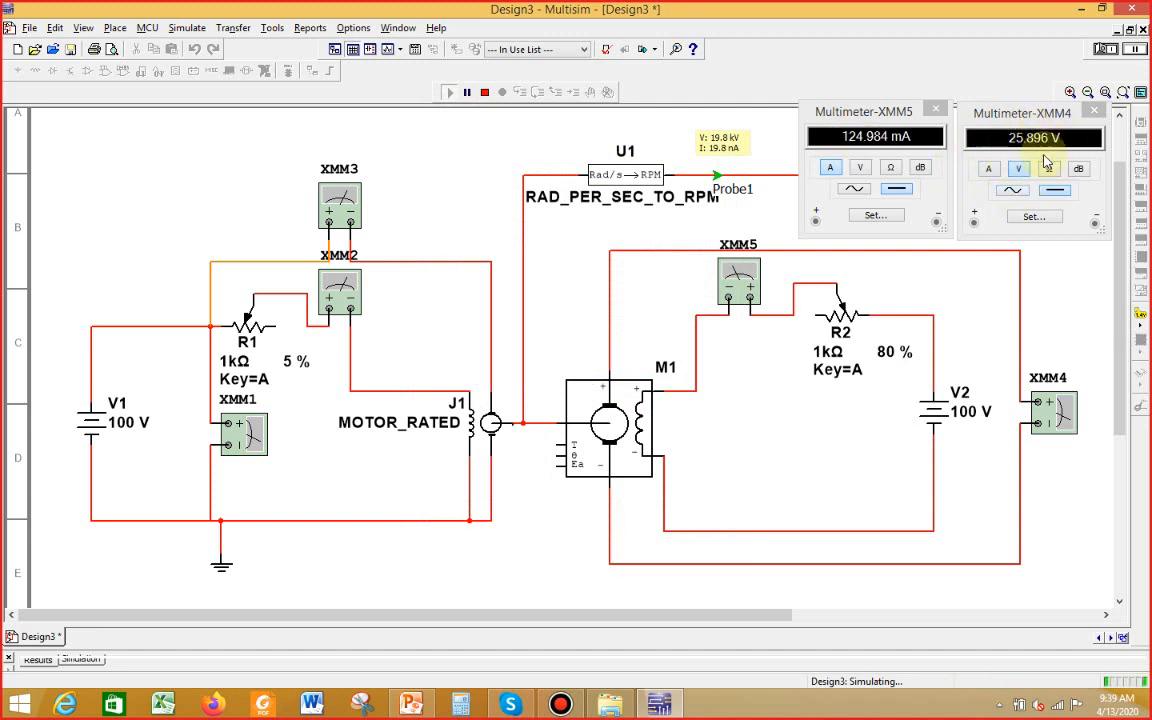
pyautogui.click(484, 91)
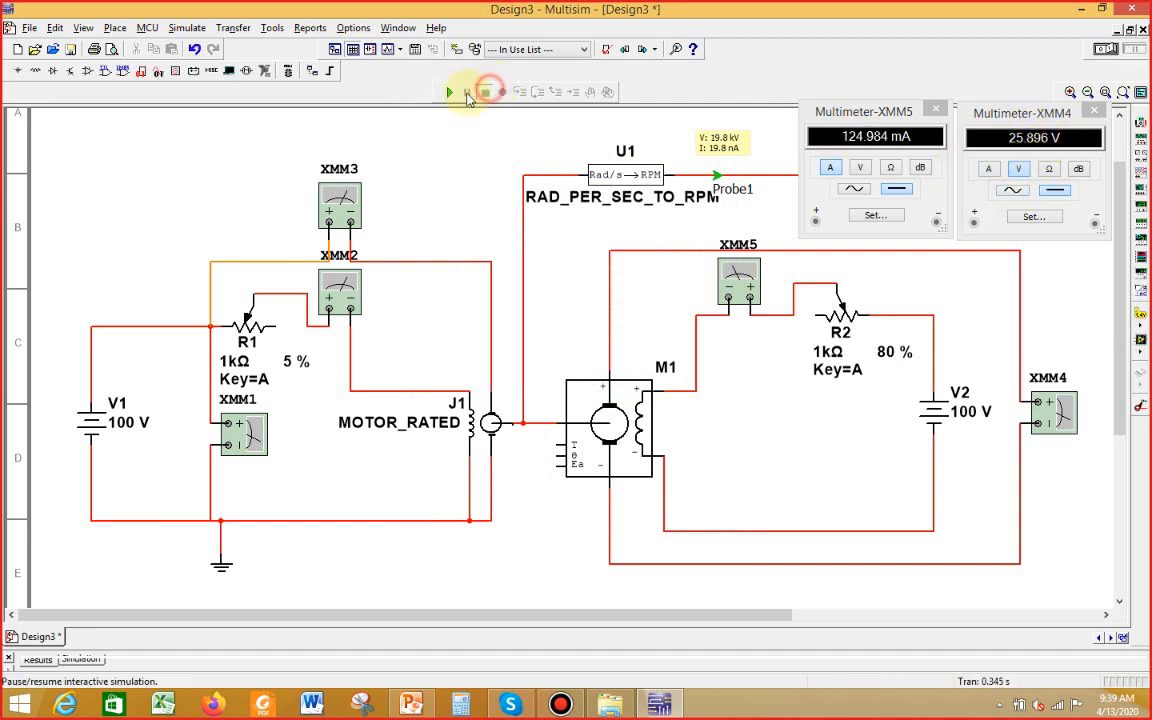
# Set M1's armature-field mutual inductance to 500 mH and start the simulation
pyautogui.click(601, 428)
pyautogui.doubleClick(601, 430)
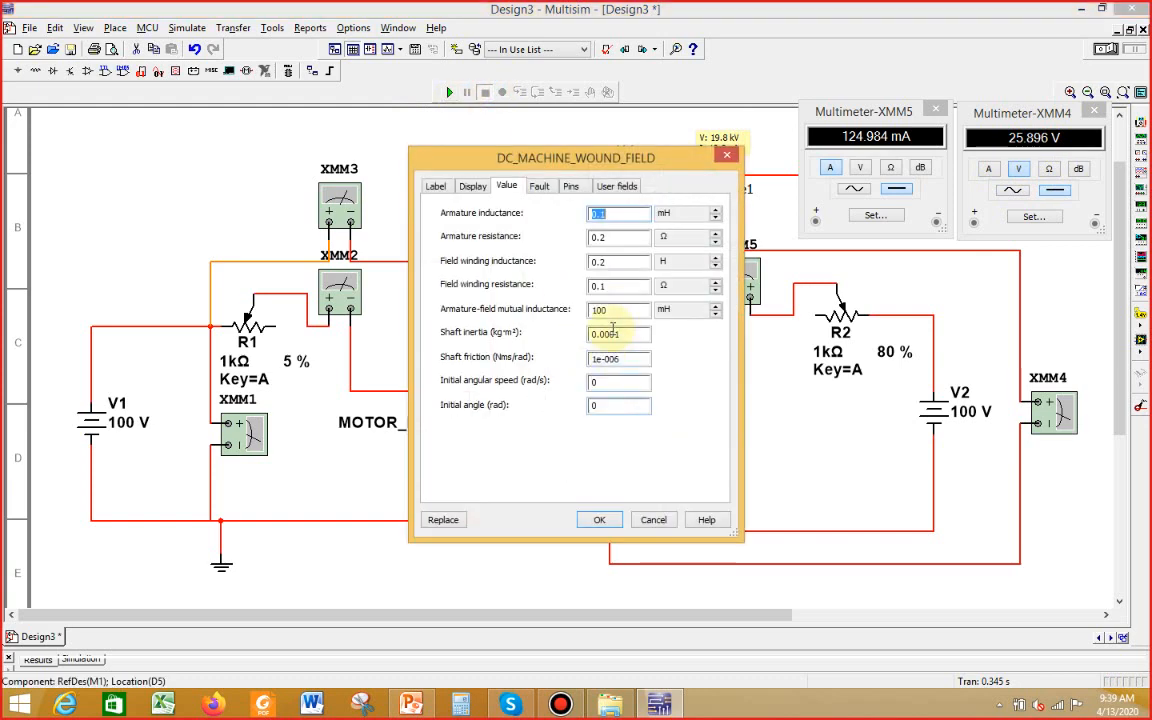
pyautogui.moveTo(617, 309); pyautogui.dragTo(549, 318)
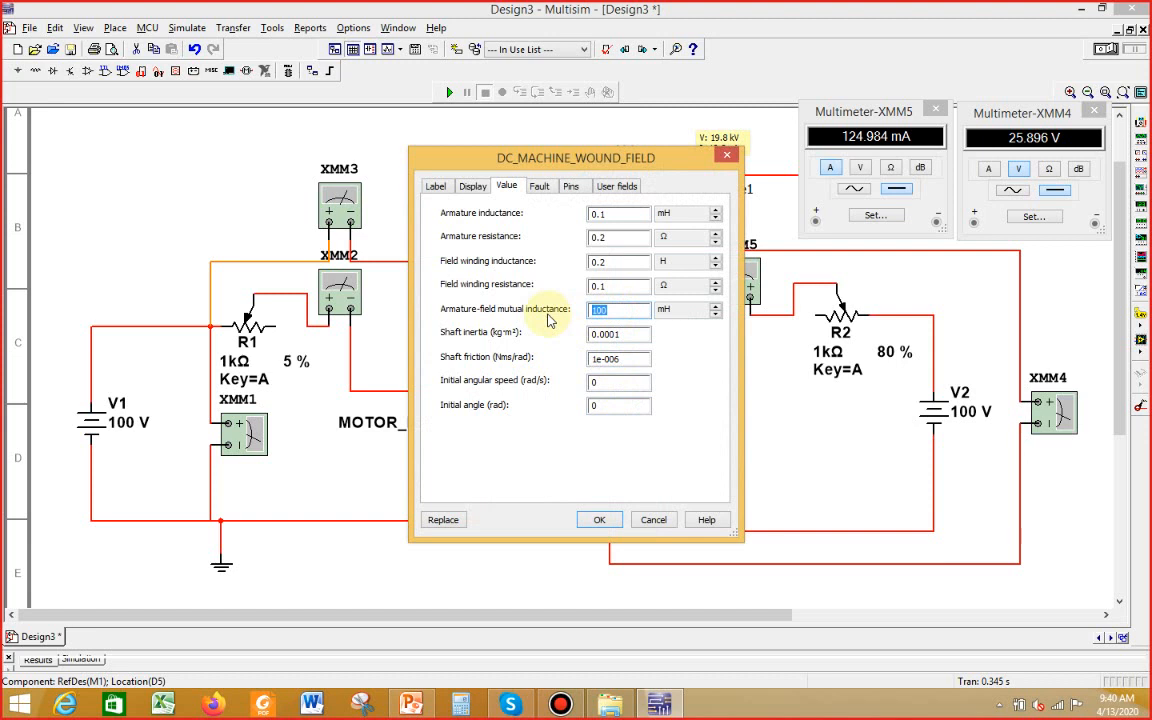
pyautogui.write('50')
pyautogui.click(599, 519)
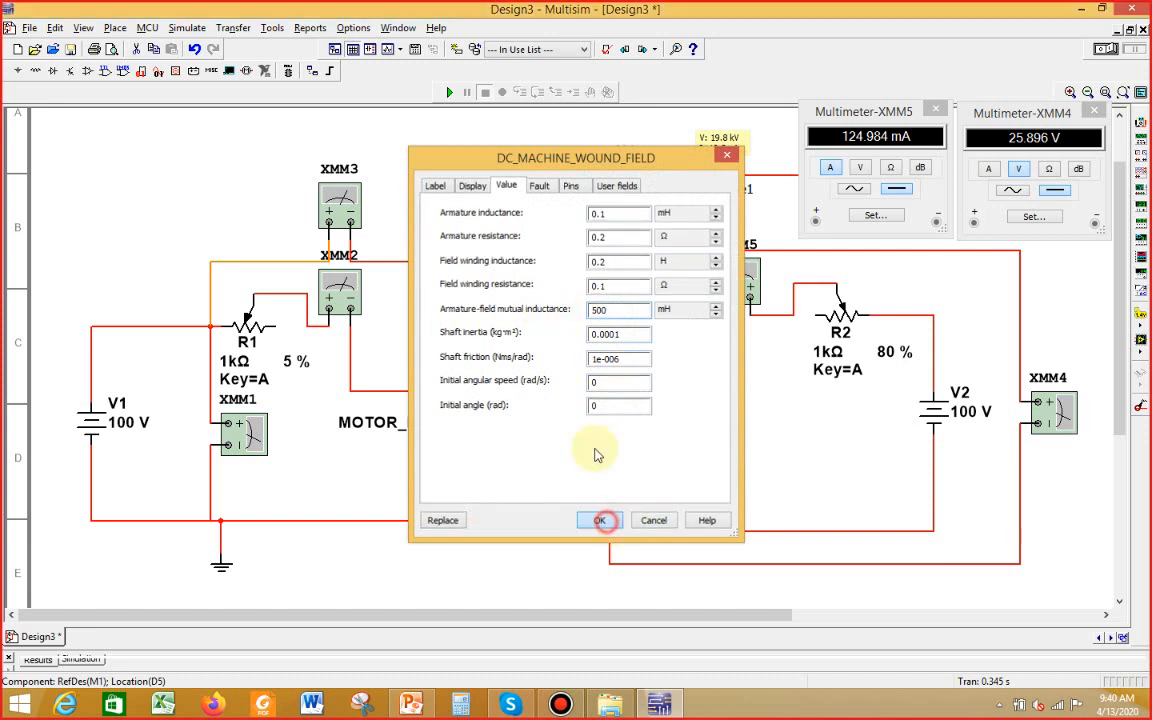
pyautogui.click(446, 92)
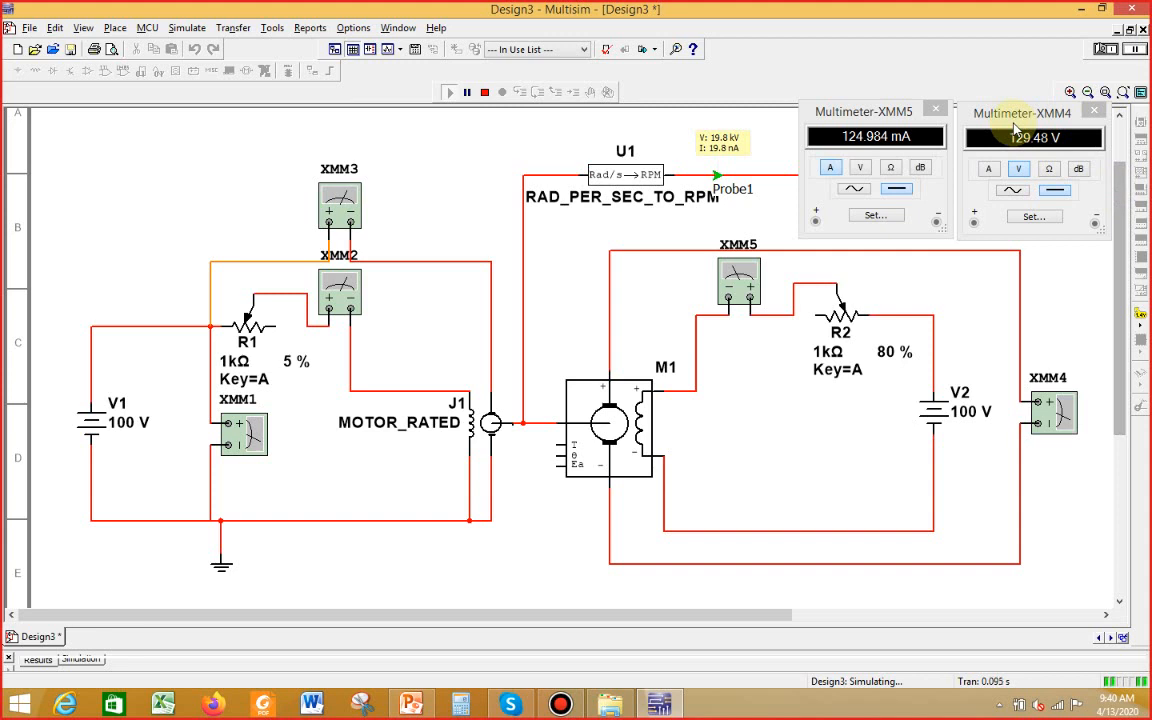
# Shift the XMM5 readout slightly and set the generator's field resistor R2 to 100 % while the simulation runs
pyautogui.click(866, 116)
pyautogui.moveTo(865, 112); pyautogui.dragTo(866, 114)
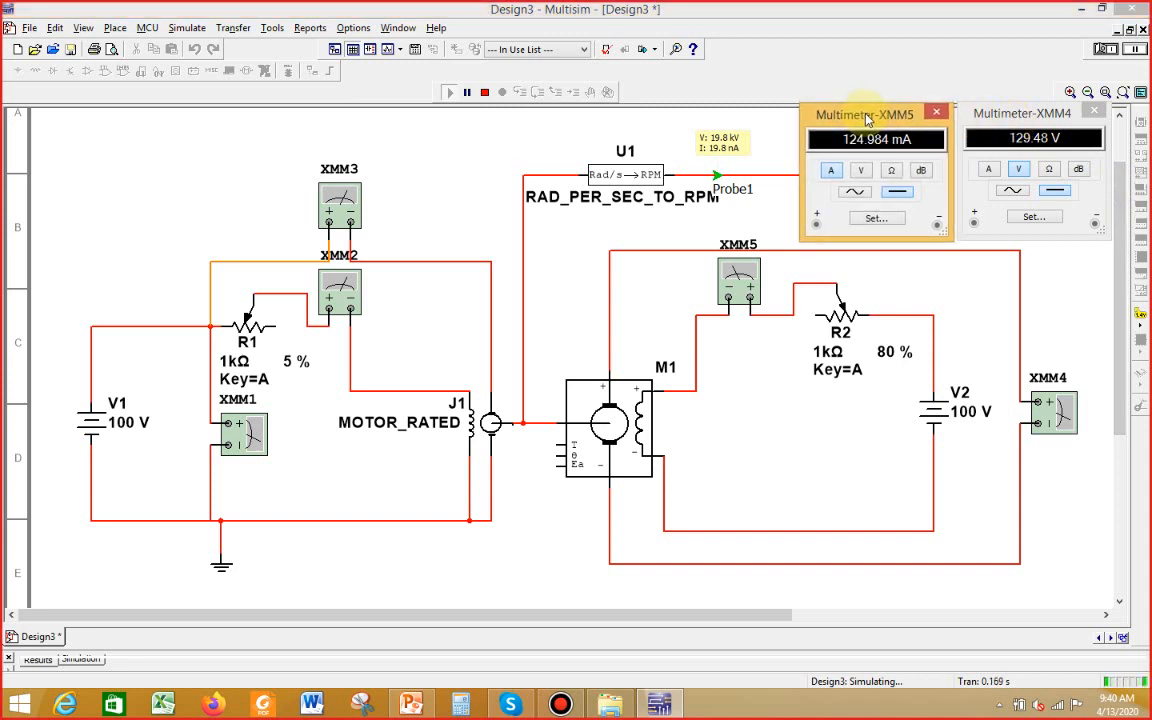
pyautogui.moveTo(886, 377)
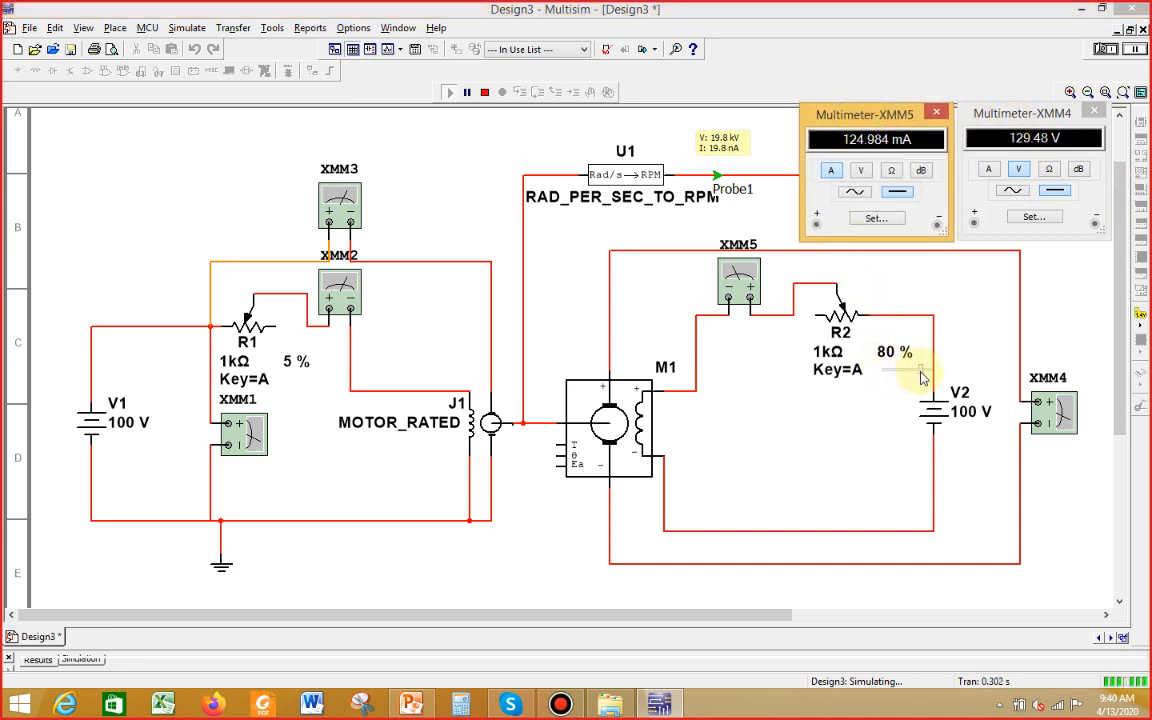
pyautogui.moveTo(922, 378); pyautogui.dragTo(930, 378)
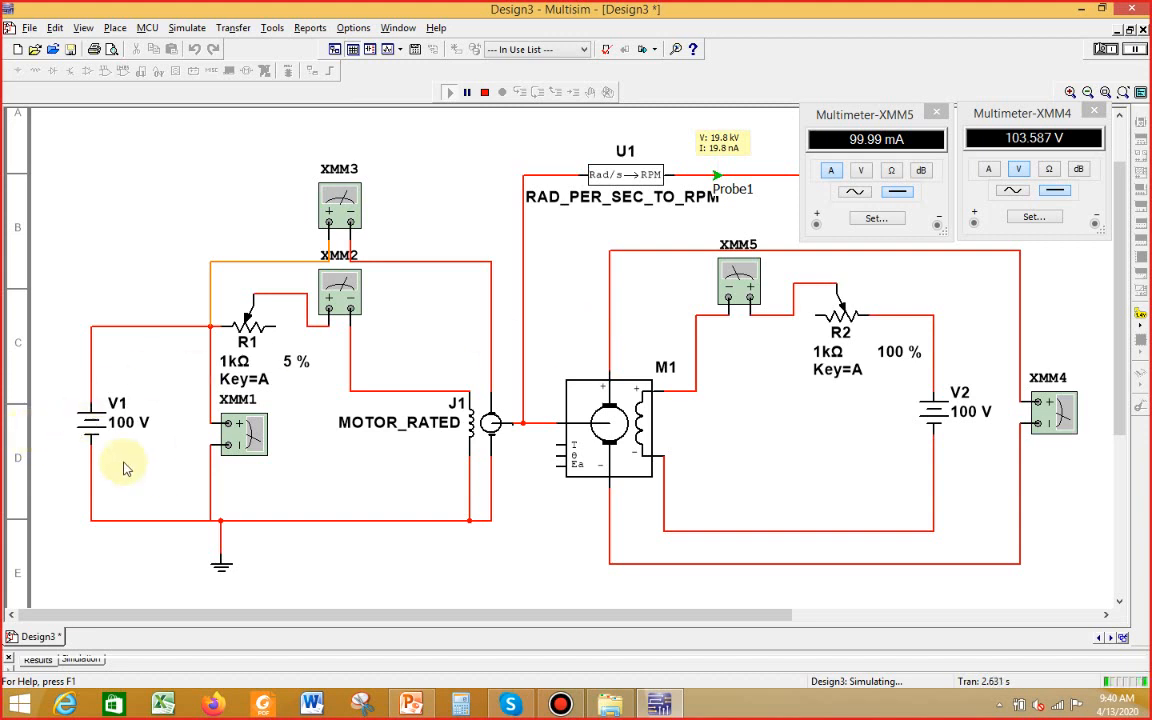
# Examine source V1, machine M1, its shaft connection and resistor R2, check the Procedure slide in PowerPoint, and return to Multisim
pyautogui.click(105, 418)
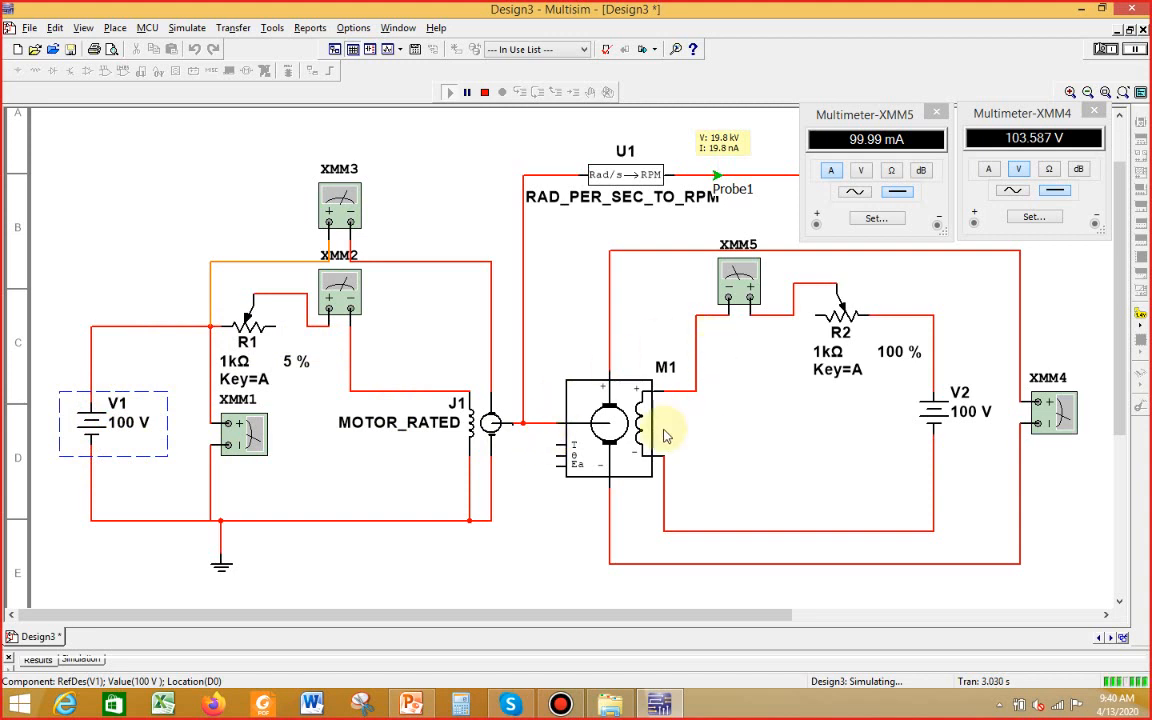
pyautogui.click(590, 386)
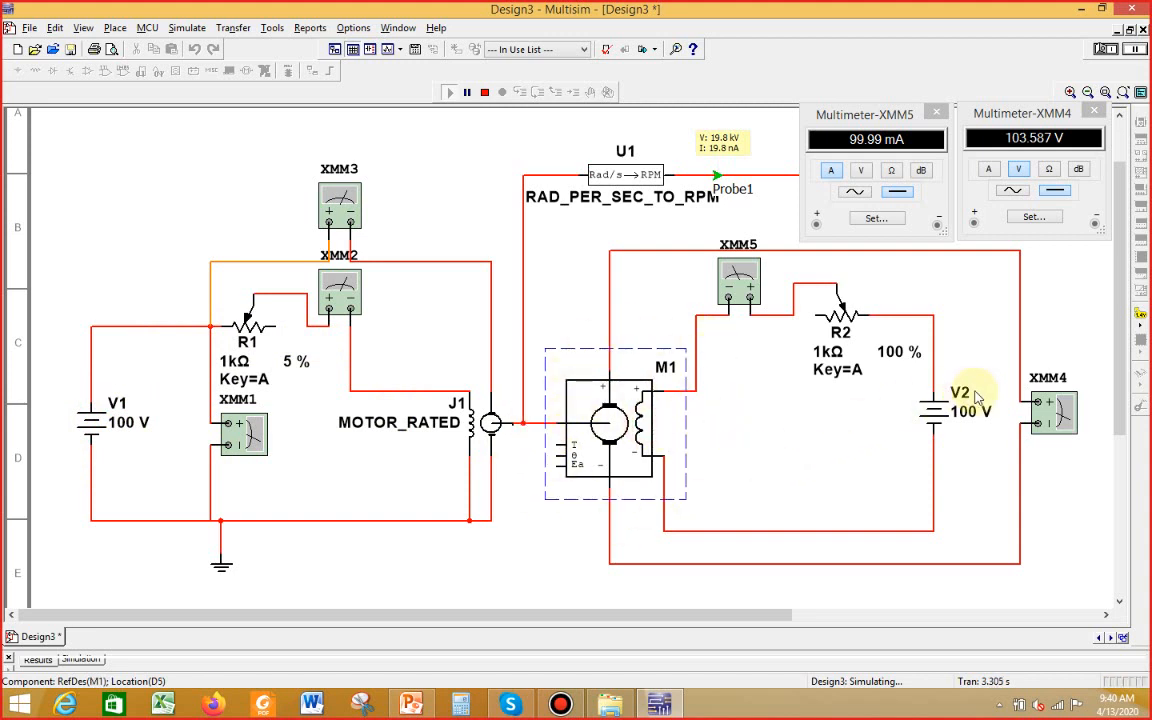
pyautogui.click(537, 423)
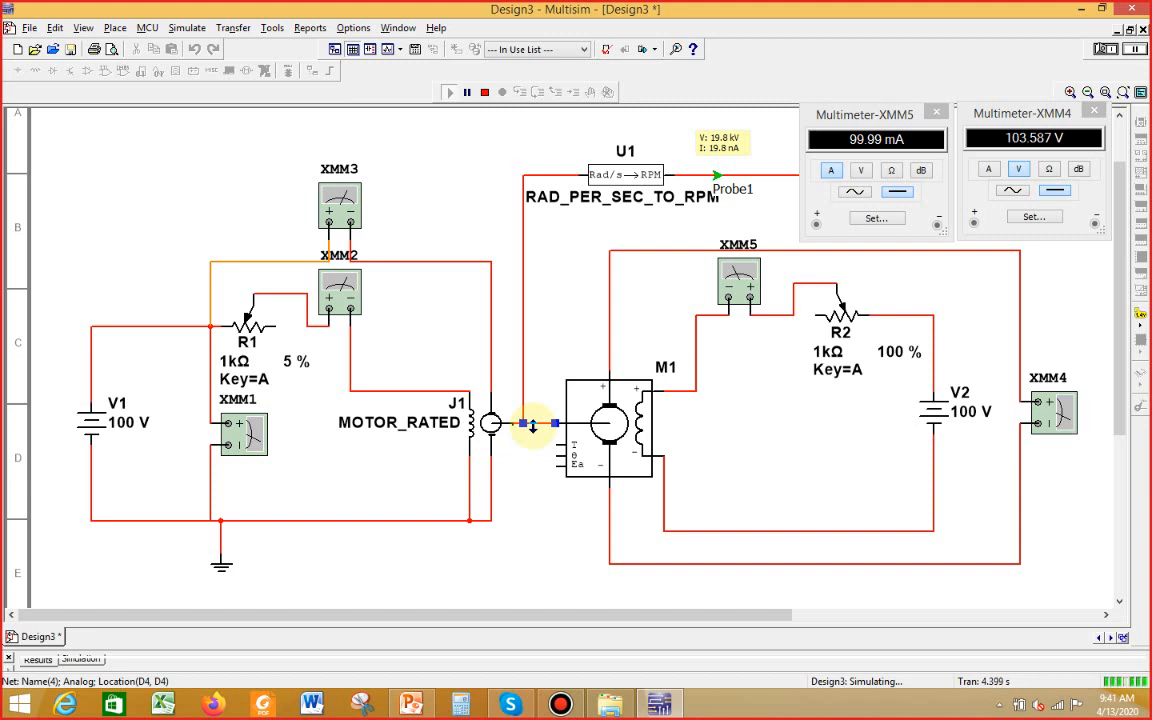
pyautogui.click(818, 305)
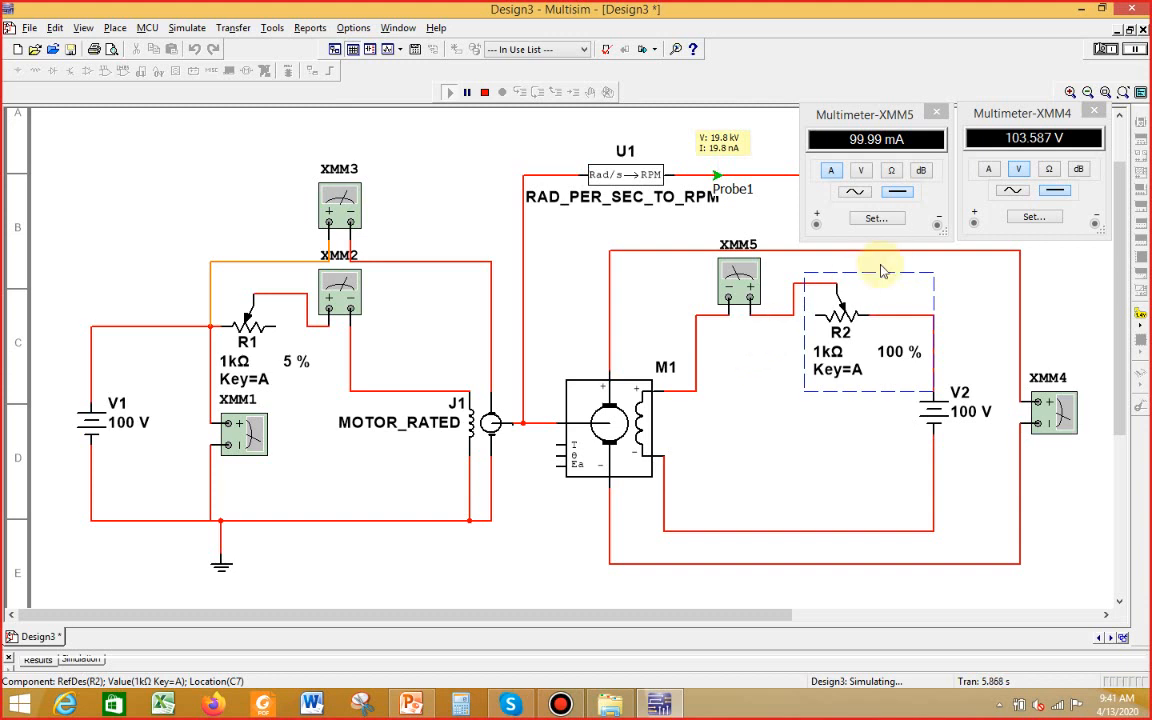
pyautogui.moveTo(910, 380)
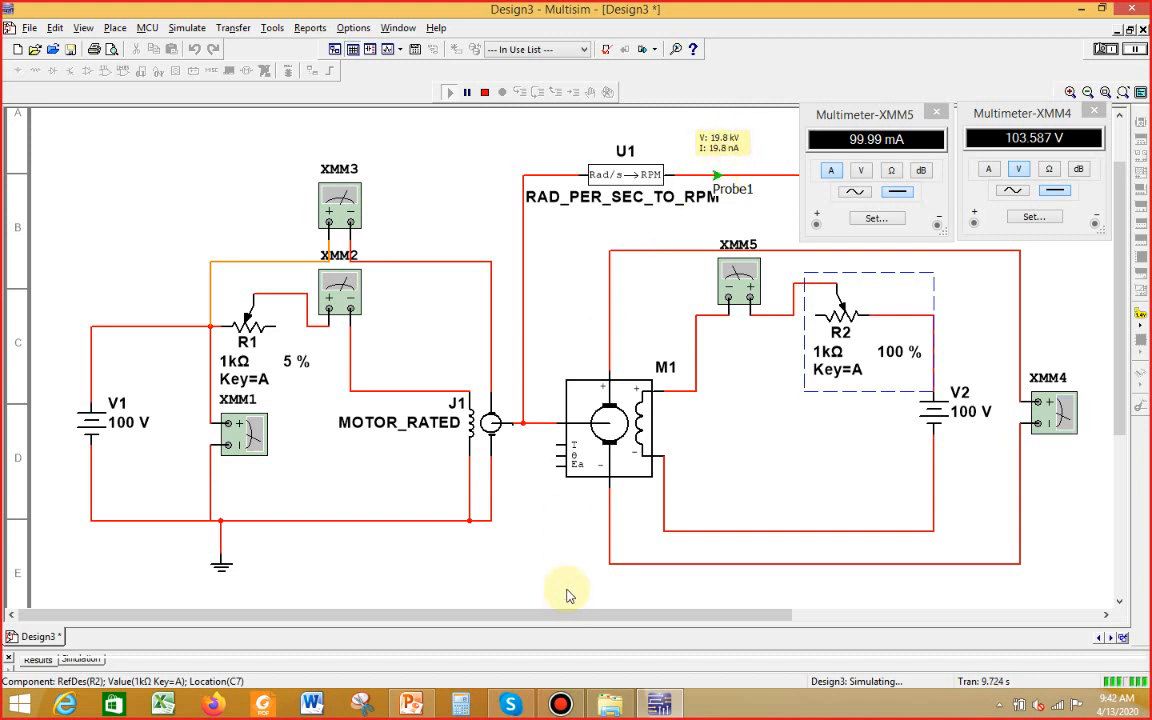
pyautogui.click(412, 705)
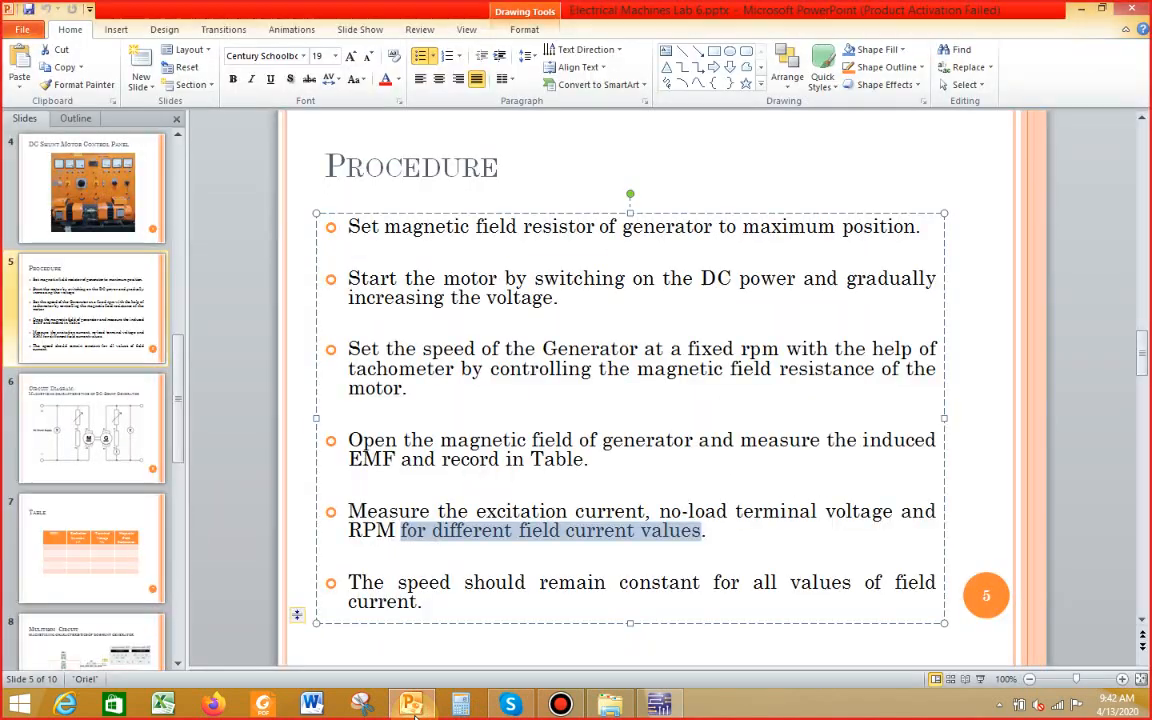
pyautogui.click(412, 705)
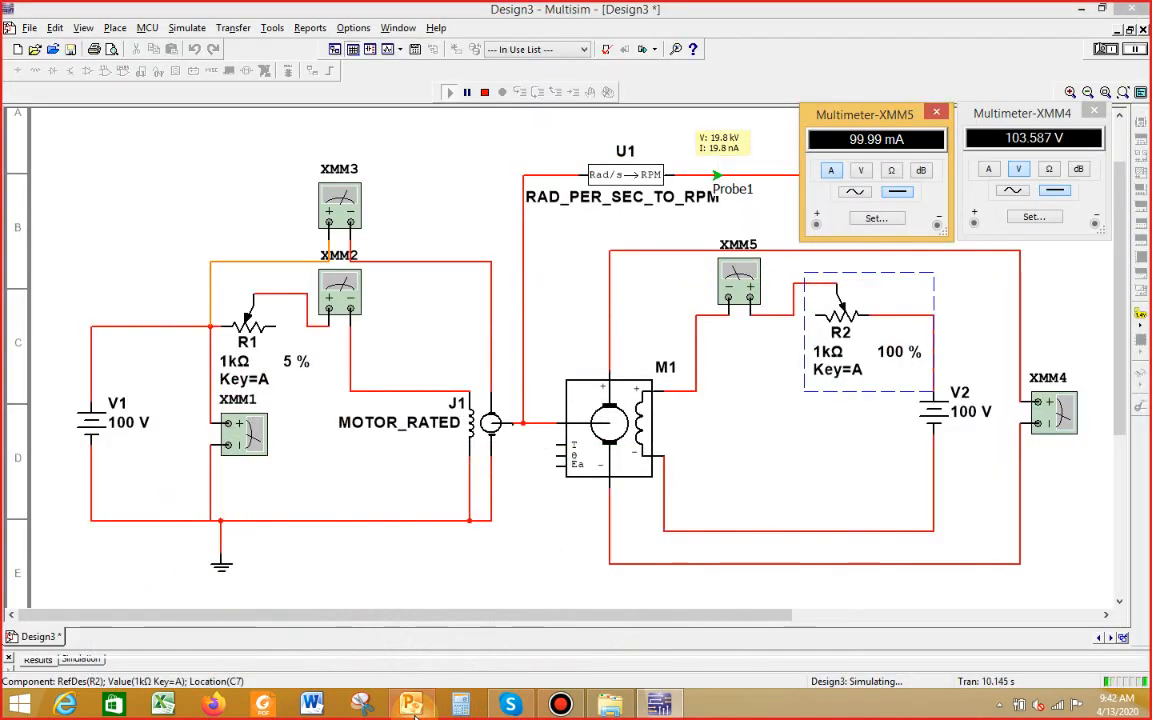
# Convert Probe1's 19.8 k speed reading to rpm by multiplying 19.8 by 1000 in Calculator, and close Calculator
pyautogui.click(461, 705)
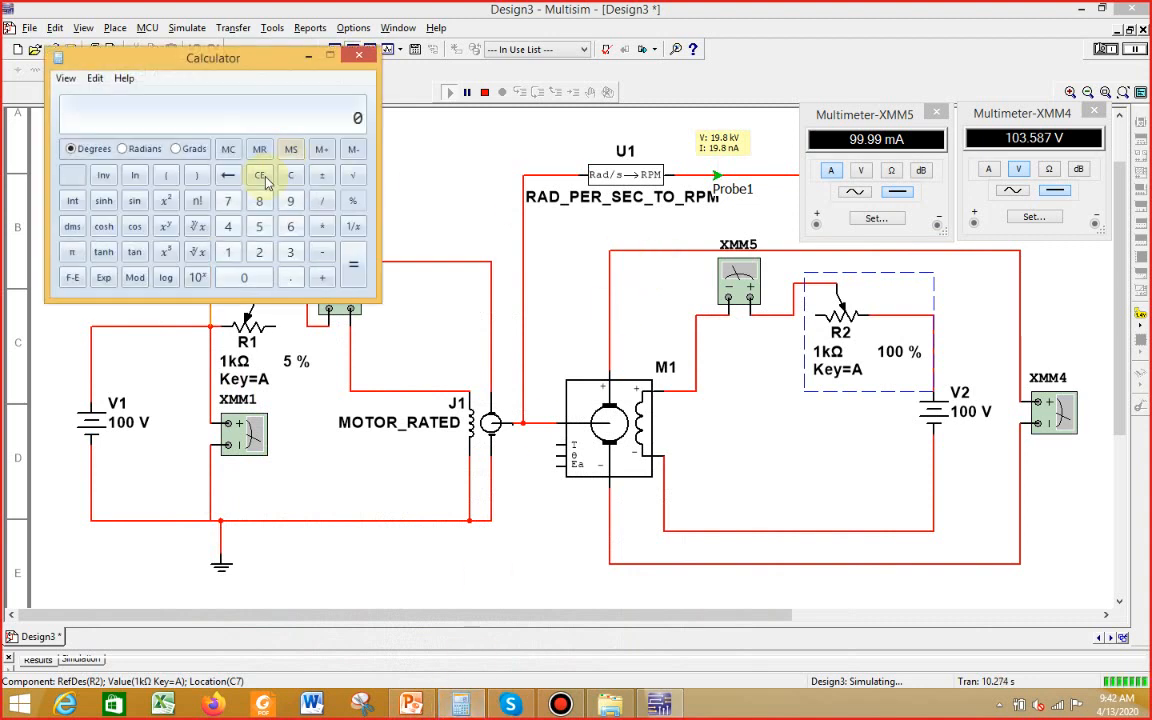
pyautogui.click(229, 252)
pyautogui.click(290, 200)
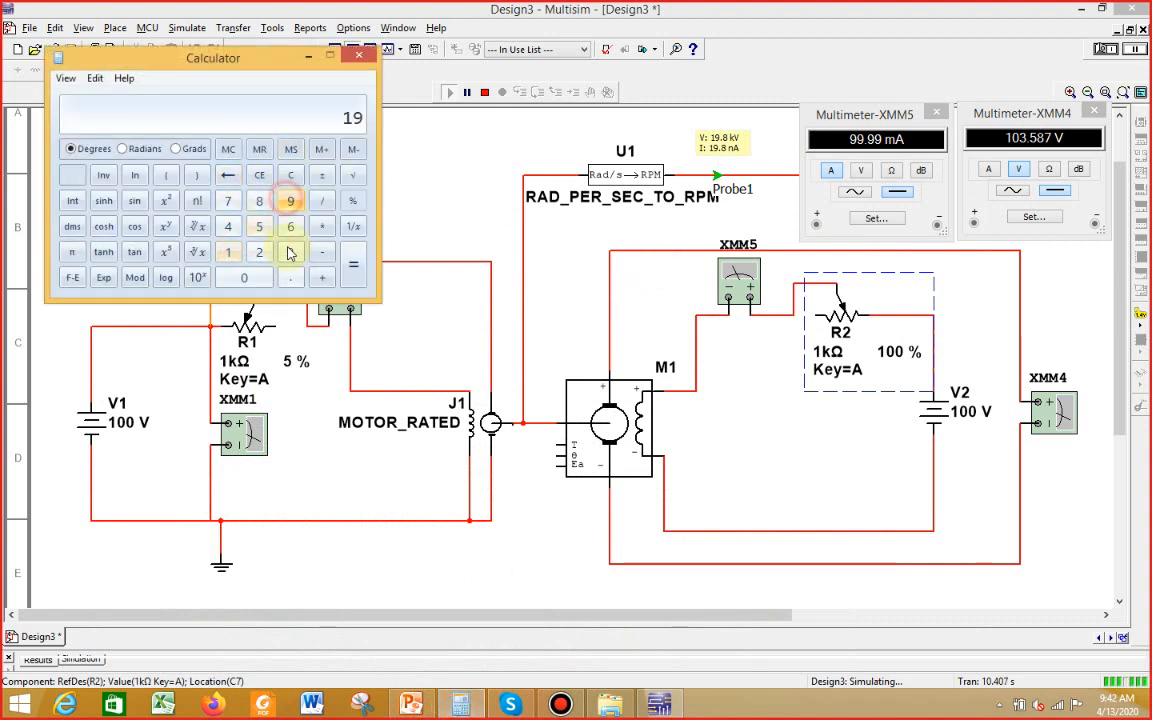
pyautogui.click(290, 277)
pyautogui.click(259, 200)
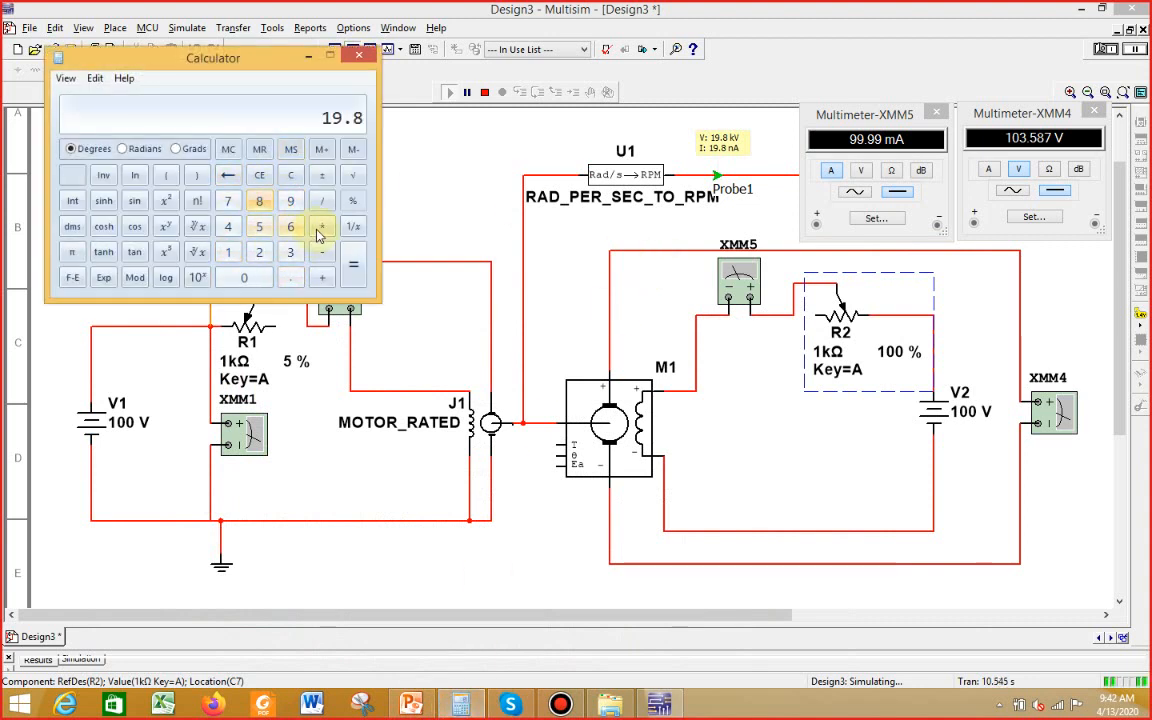
pyautogui.click(318, 228)
pyautogui.click(229, 252)
pyautogui.doubleClick(244, 277)
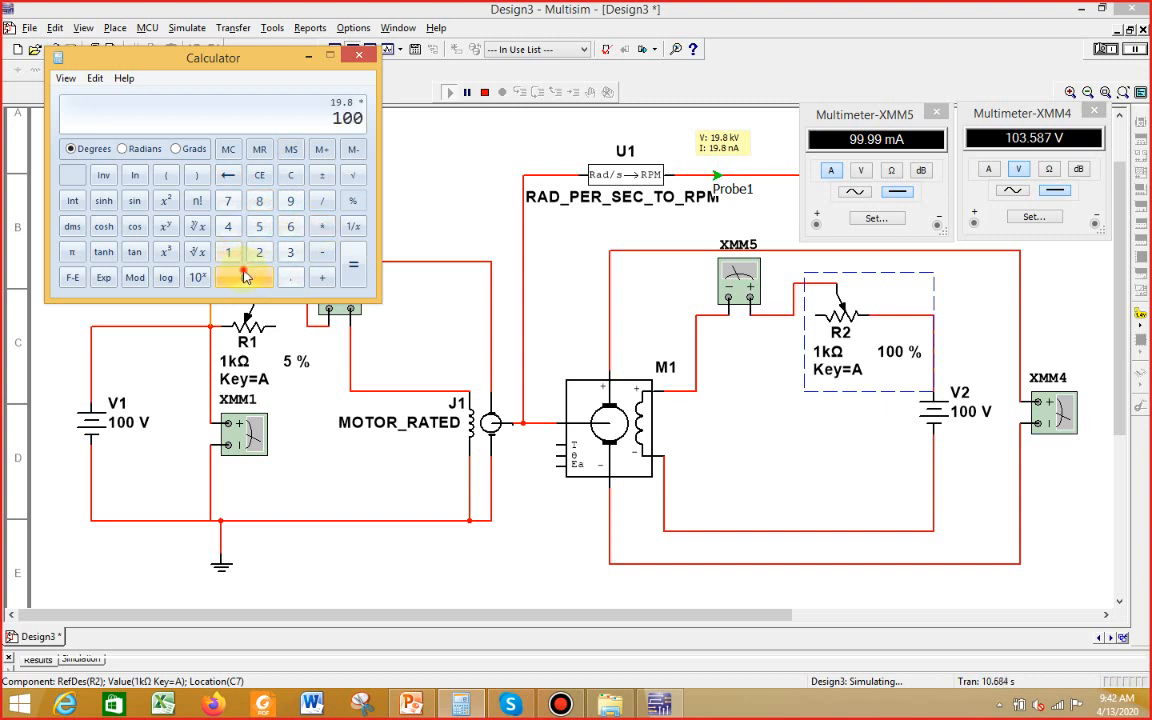
pyautogui.click(244, 277)
pyautogui.click(353, 264)
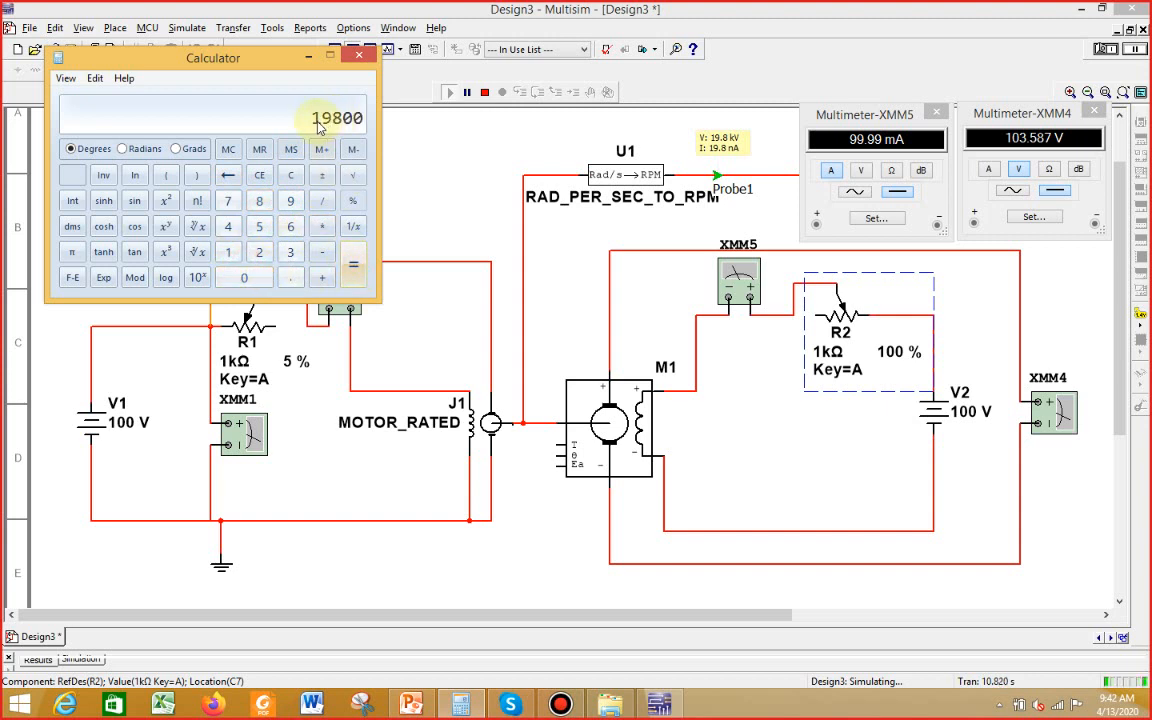
pyautogui.click(360, 62)
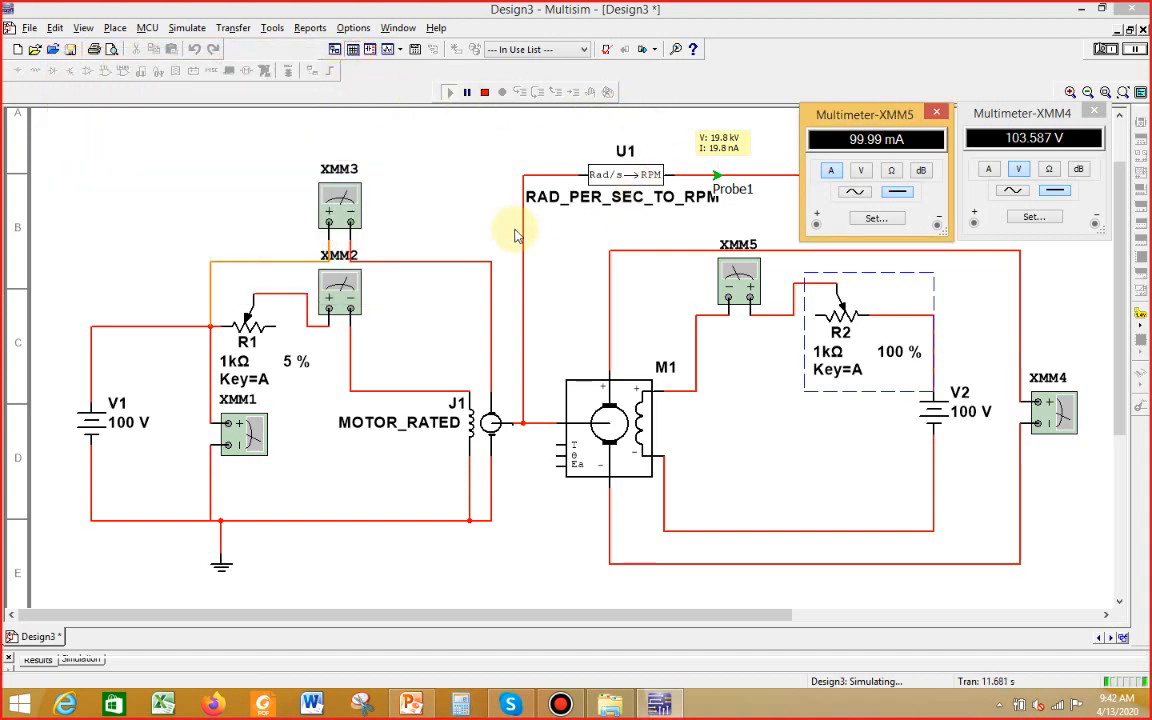
# Review motor J1's rated parameters, including its rated rotational speed, and close its properties without changing any values
pyautogui.click(545, 352)
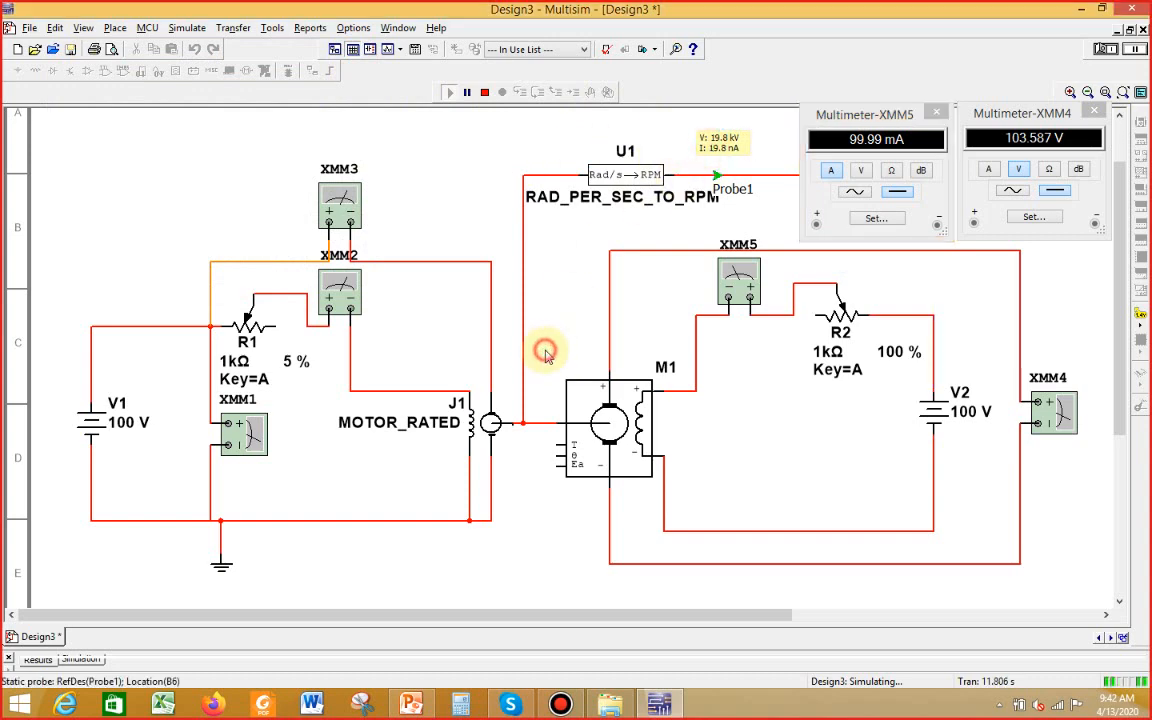
pyautogui.doubleClick(488, 428)
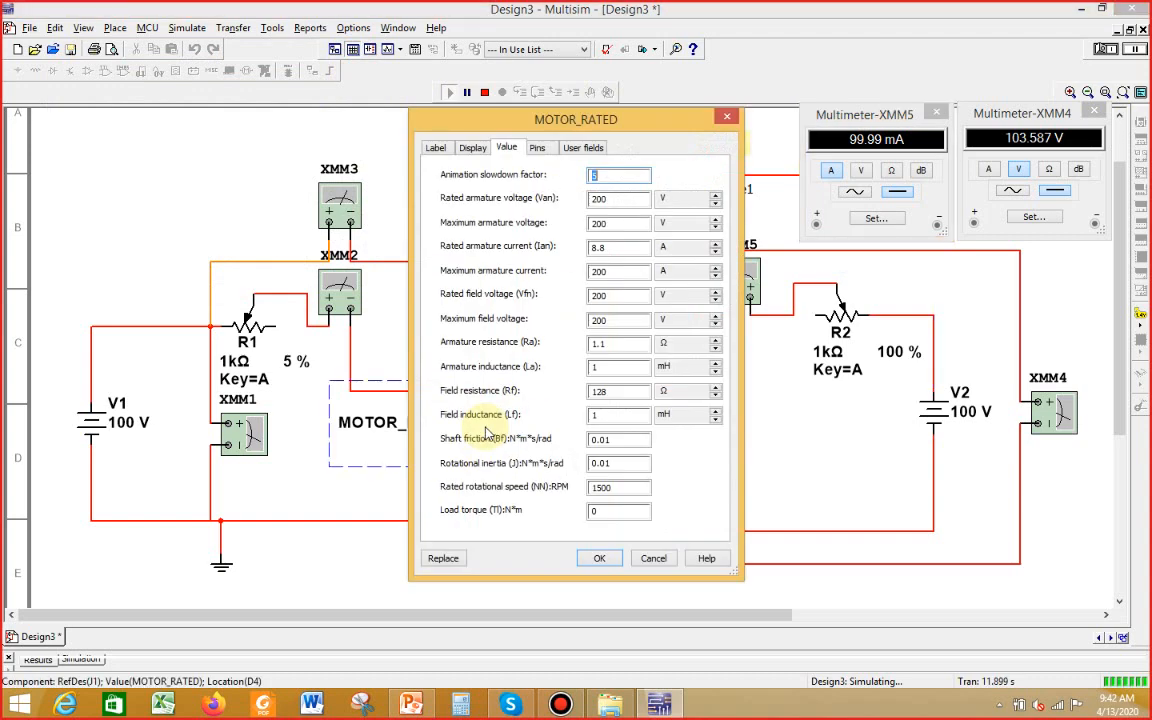
pyautogui.click(655, 561)
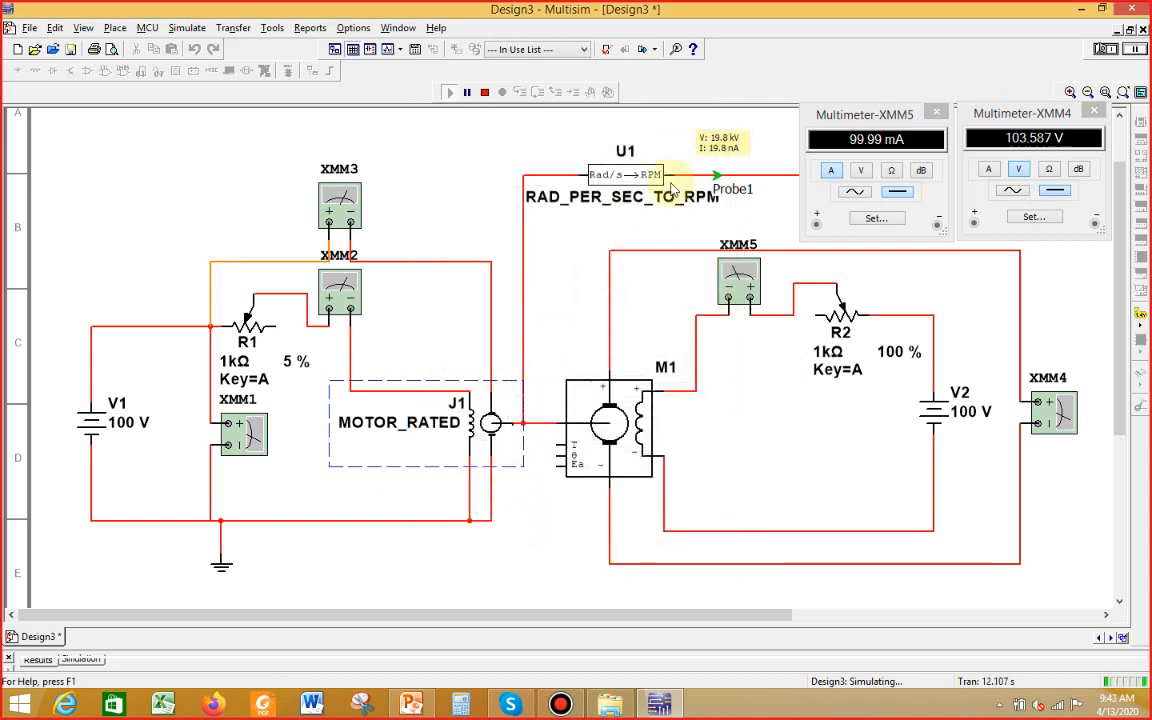
pyautogui.doubleClick(487, 425)
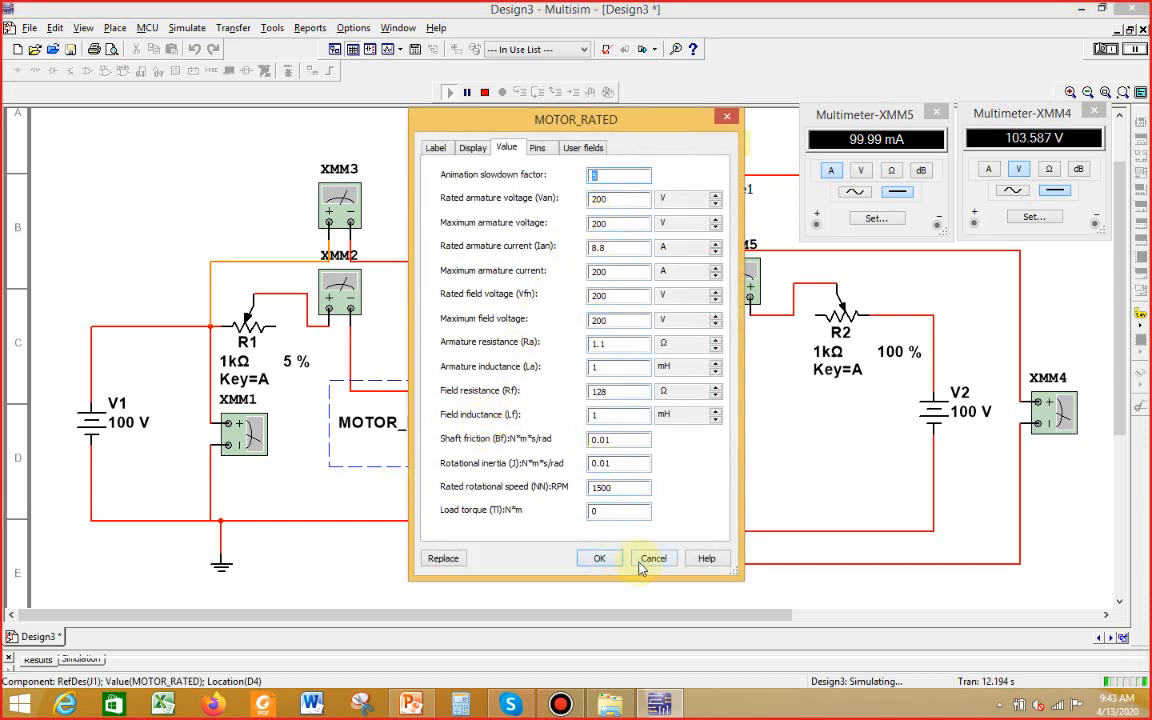
pyautogui.click(599, 558)
pyautogui.click(584, 381)
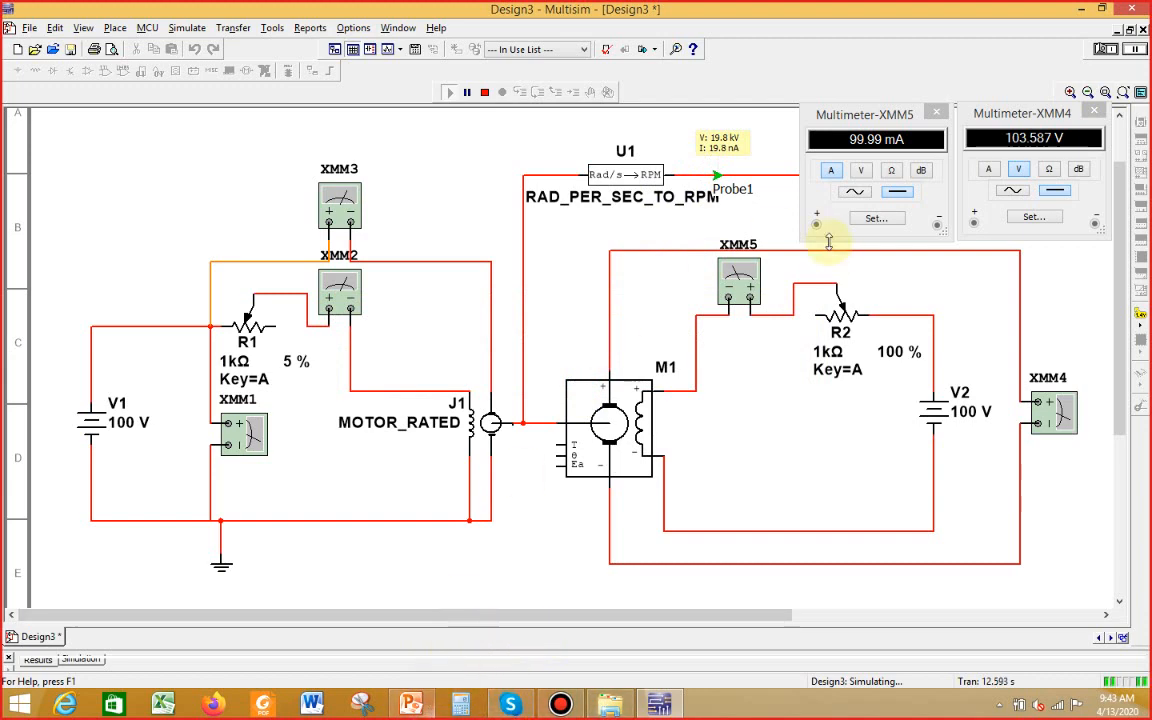
# Switch to PowerPoint's Table slide and show it in a reduced window beside the Multisim circuit, with the slide thumbnails hidden
pyautogui.click(424, 706)
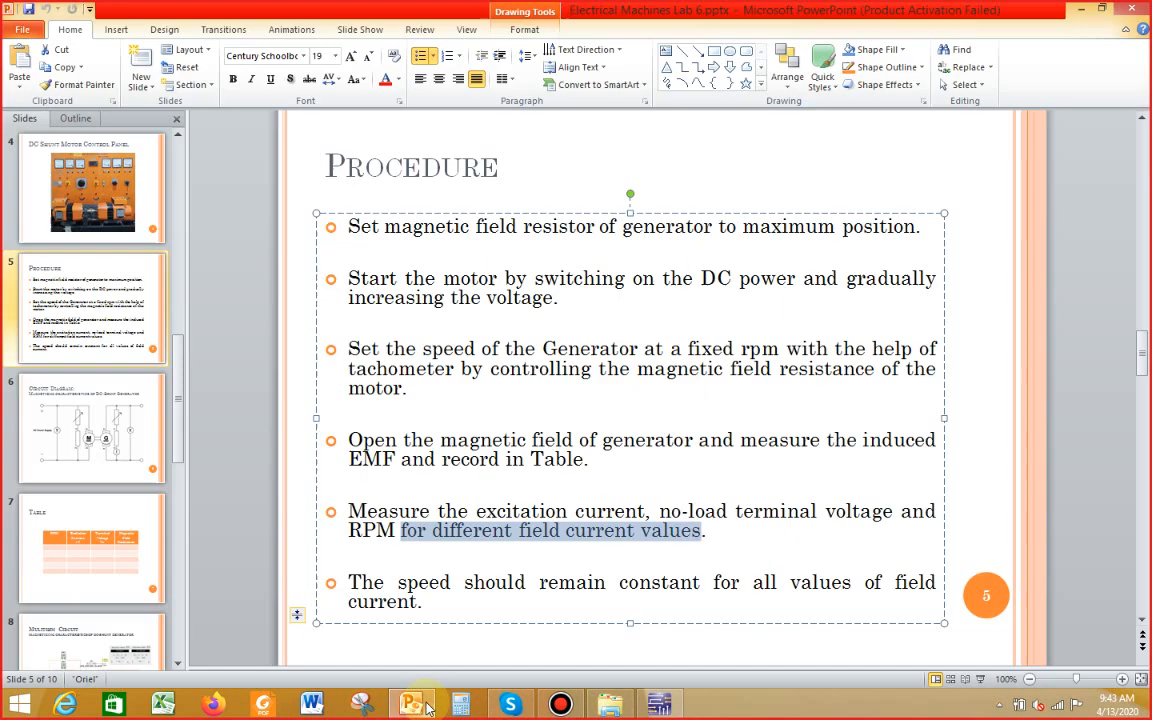
pyautogui.click(92, 546)
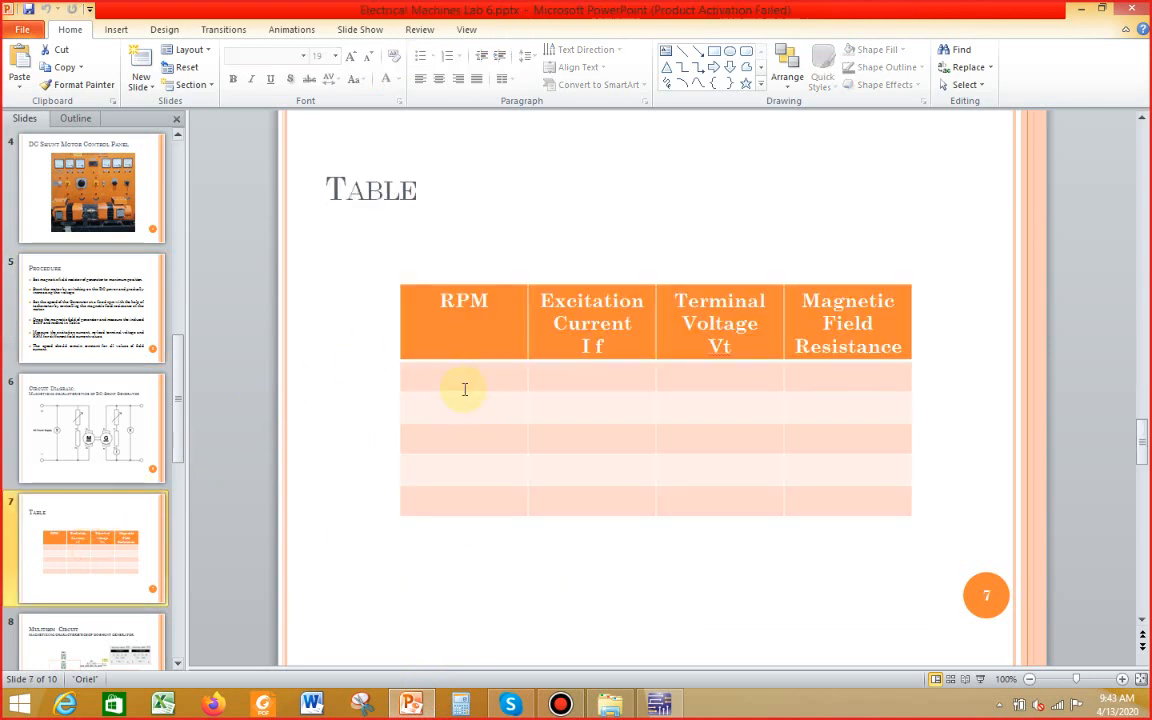
pyautogui.doubleClick(480, 7)
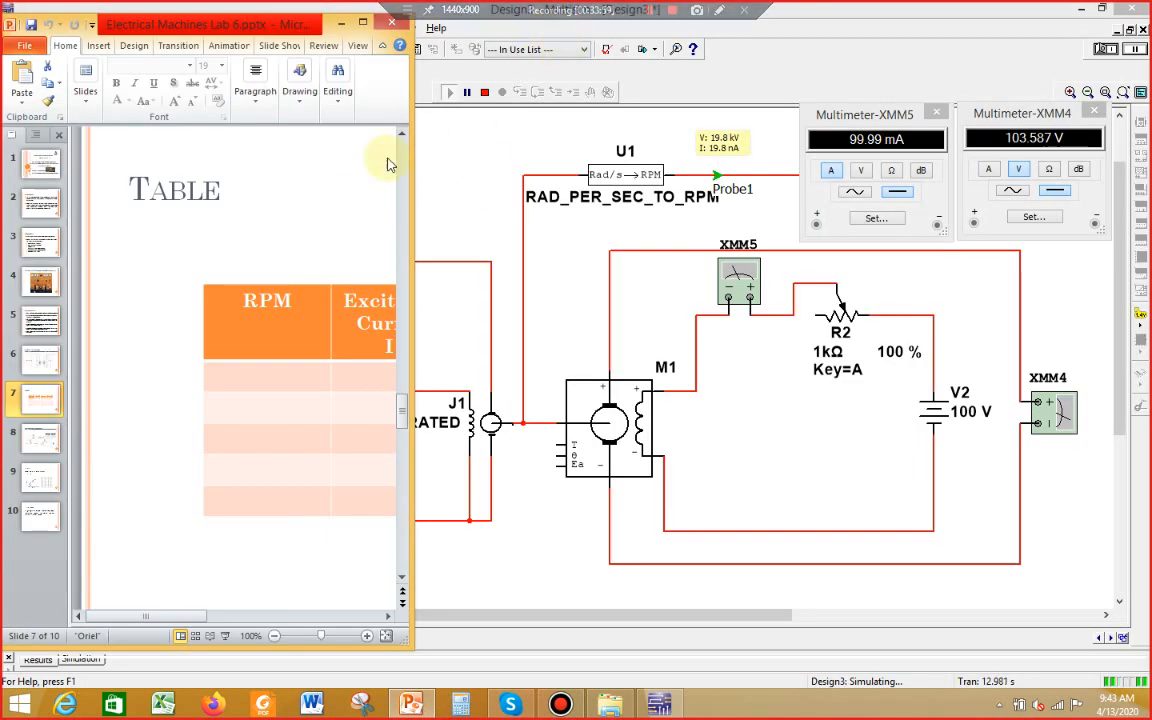
pyautogui.moveTo(190, 617); pyautogui.dragTo(253, 618)
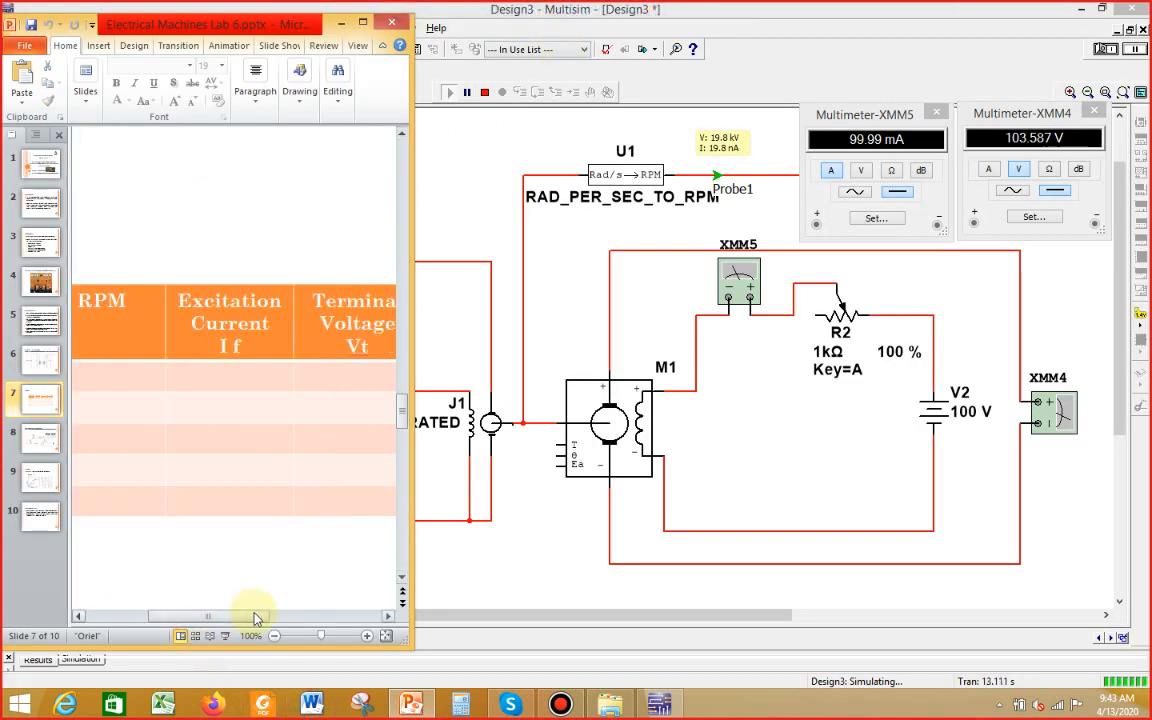
pyautogui.click(61, 134)
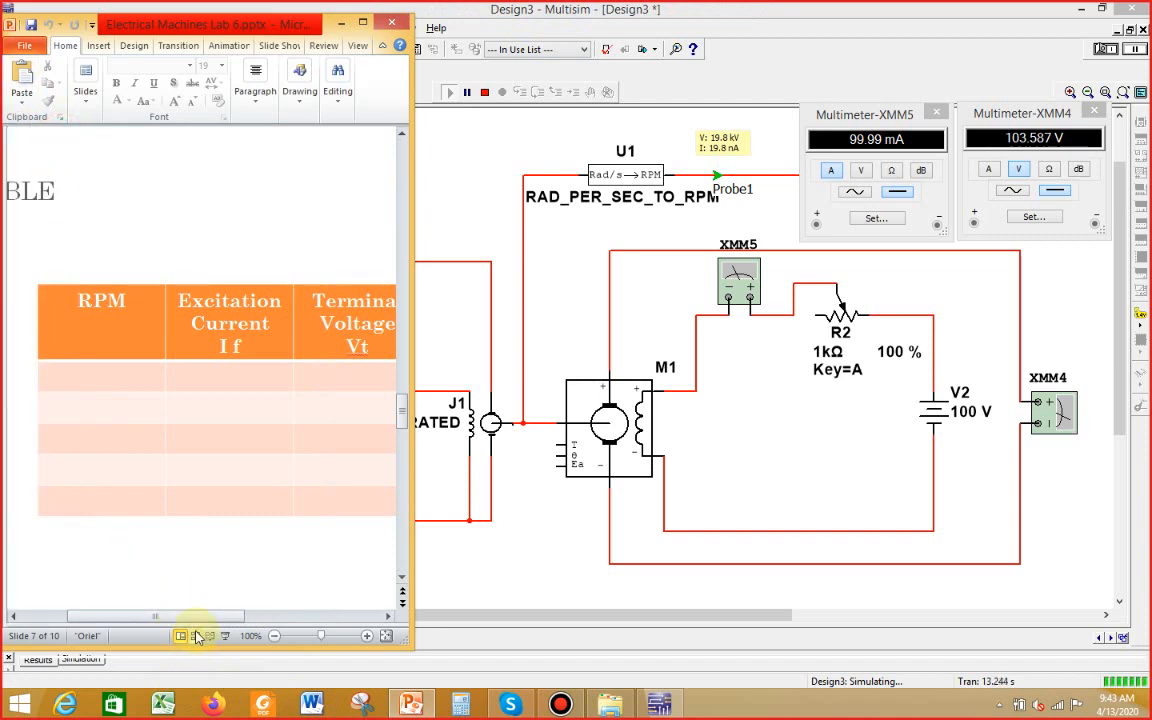
pyautogui.click(510, 705)
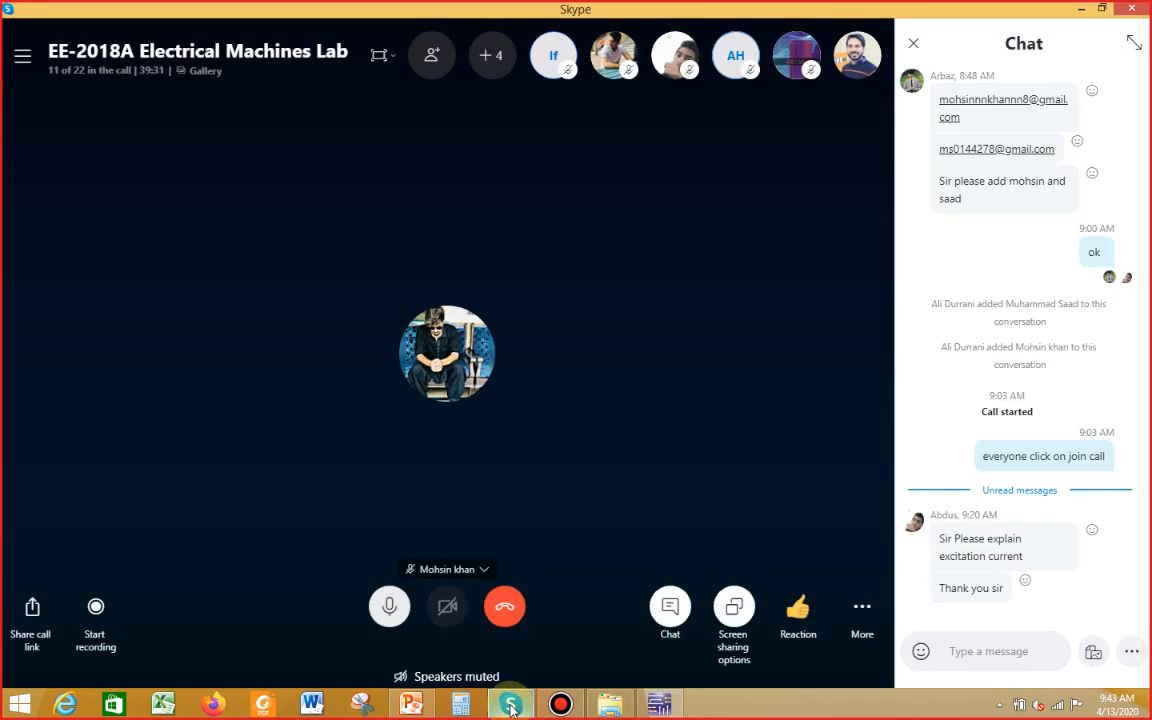
pyautogui.click(510, 705)
# Zoom the slide to 75 % to fit all the table columns and place the cursor in the first empty RPM cell
pyautogui.click(390, 617)
pyautogui.click(390, 617)
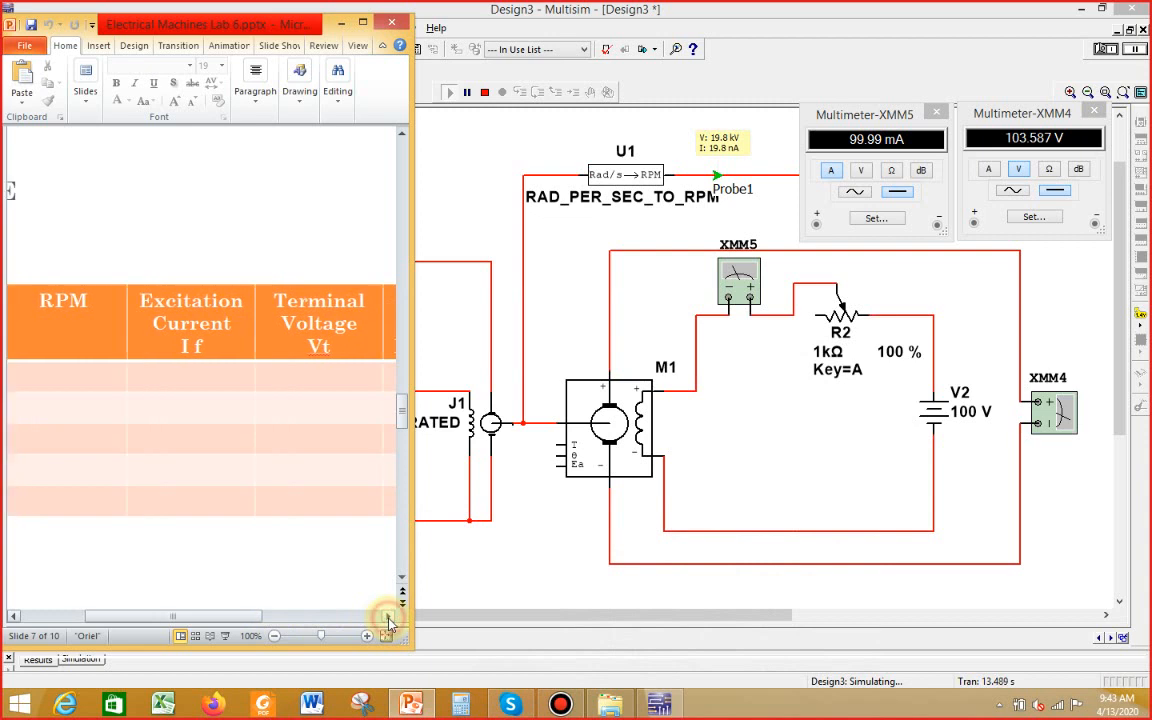
pyautogui.scroll(-3, 288, 477)
pyautogui.click(48, 367)
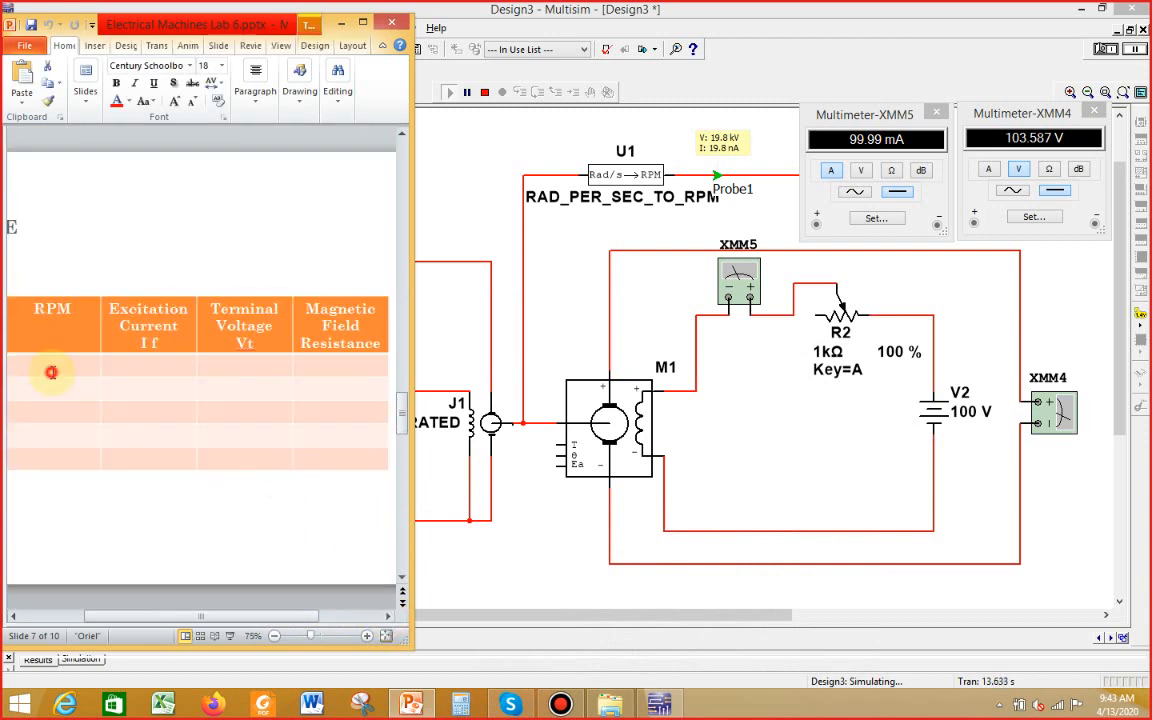